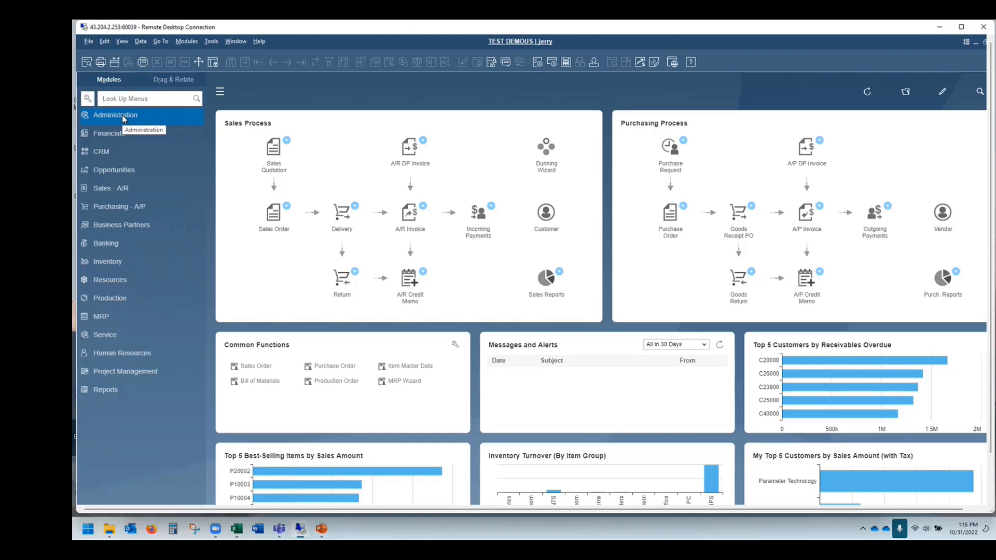
- Look over the Administration module's functions, and open the Chart of Accounts from the Financials module
{"action": "left_click", "coordinate": [122, 114]}
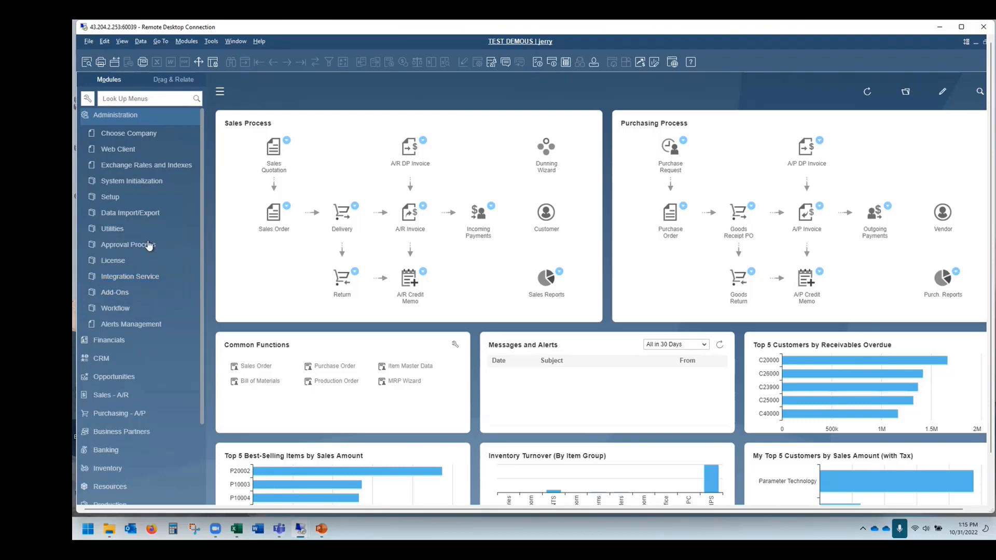
{"action": "left_click", "coordinate": [129, 115]}
{"action": "left_click", "coordinate": [118, 130]}
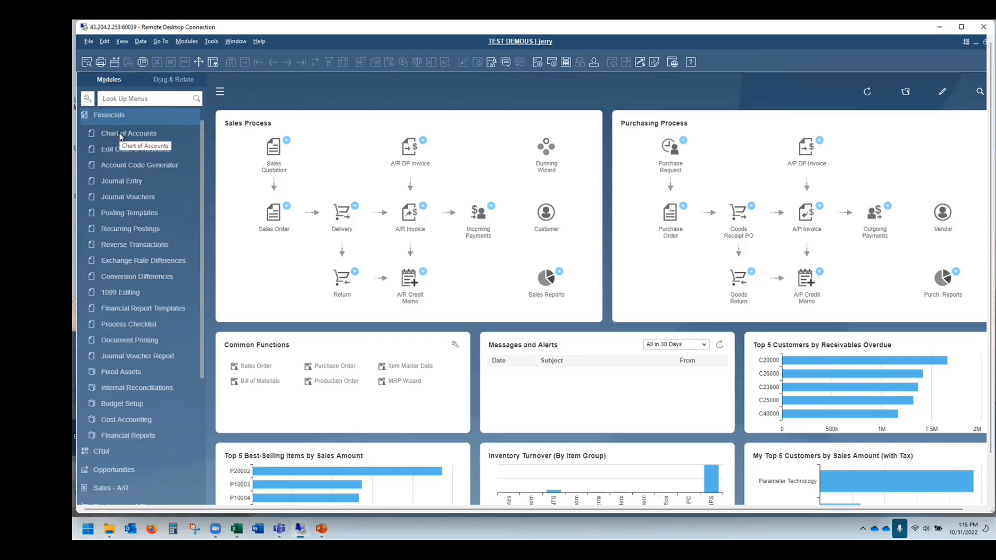
{"action": "left_click", "coordinate": [119, 133]}
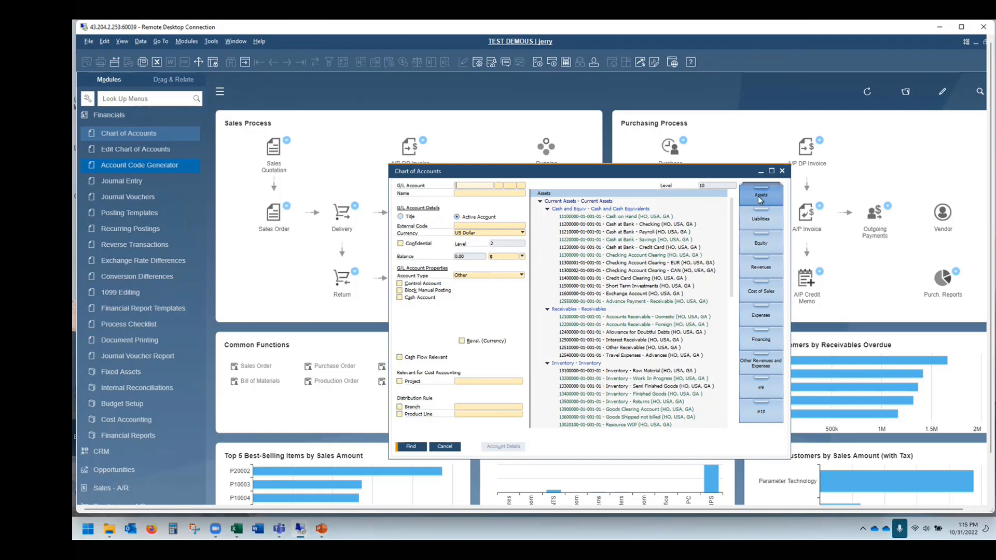
- Review the Liabilities, Equity and Revenues accounts in the Chart of Accounts and close it
{"action": "left_click", "coordinate": [759, 226]}
{"action": "left_click", "coordinate": [761, 242]}
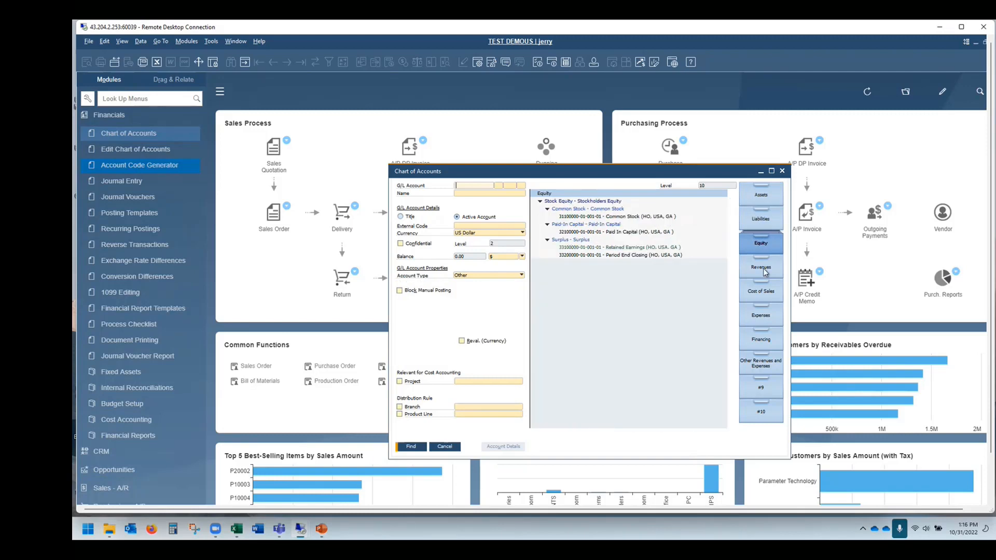
{"action": "left_click", "coordinate": [765, 272]}
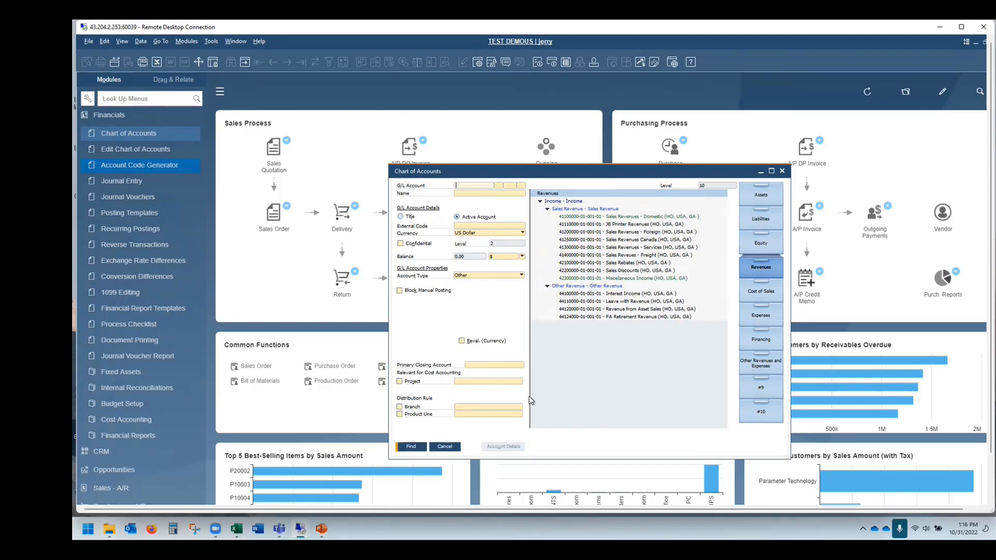
{"action": "left_click", "coordinate": [447, 447]}
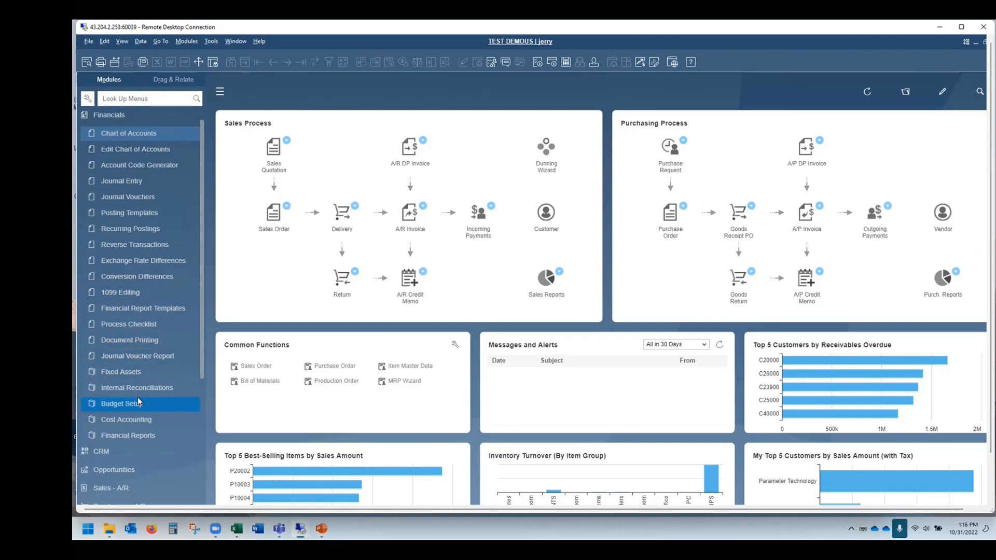
- Open Business Partner Master Data from the CRM module and display the first record, customer Maxi-Teq
{"action": "left_click", "coordinate": [116, 118]}
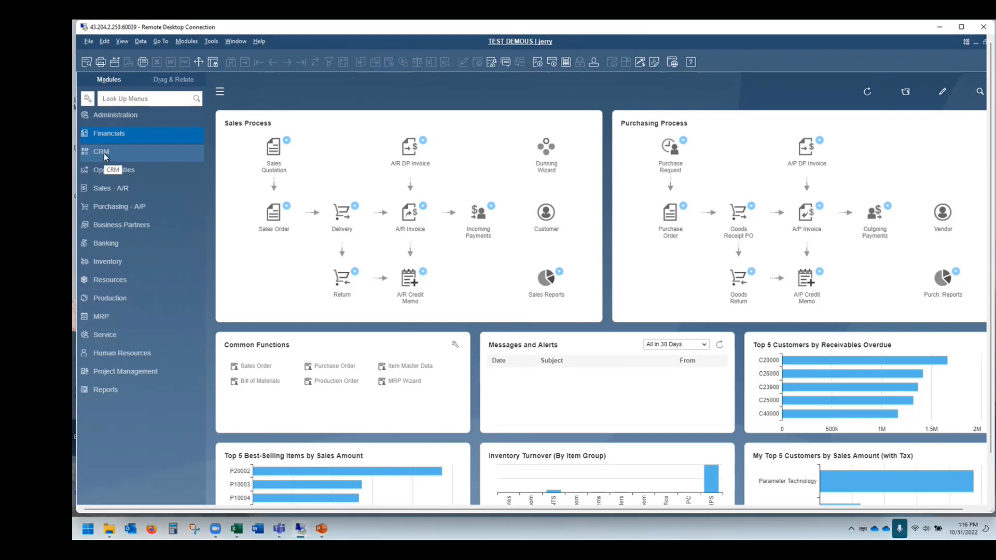
{"action": "left_click", "coordinate": [102, 152]}
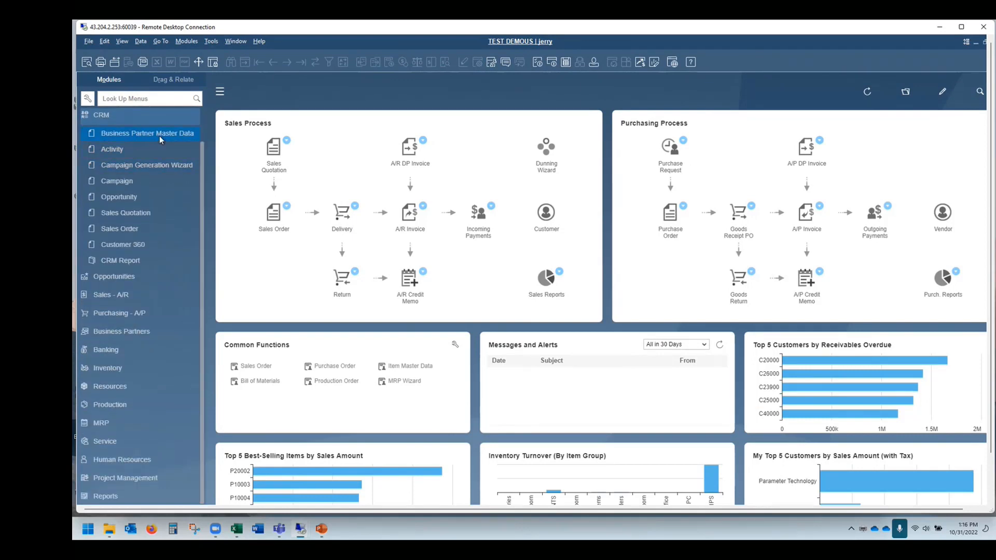
{"action": "left_click", "coordinate": [157, 135]}
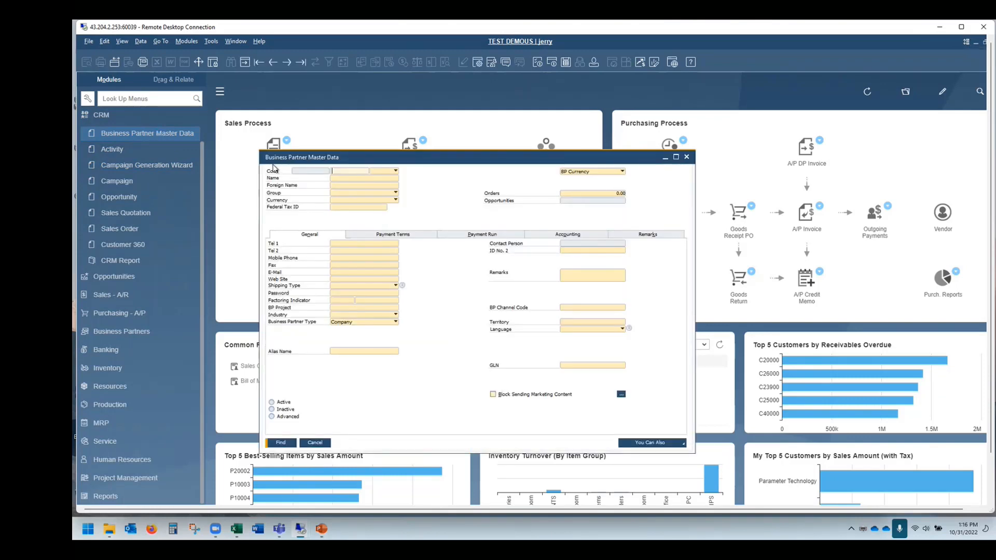
{"action": "left_click", "coordinate": [259, 62]}
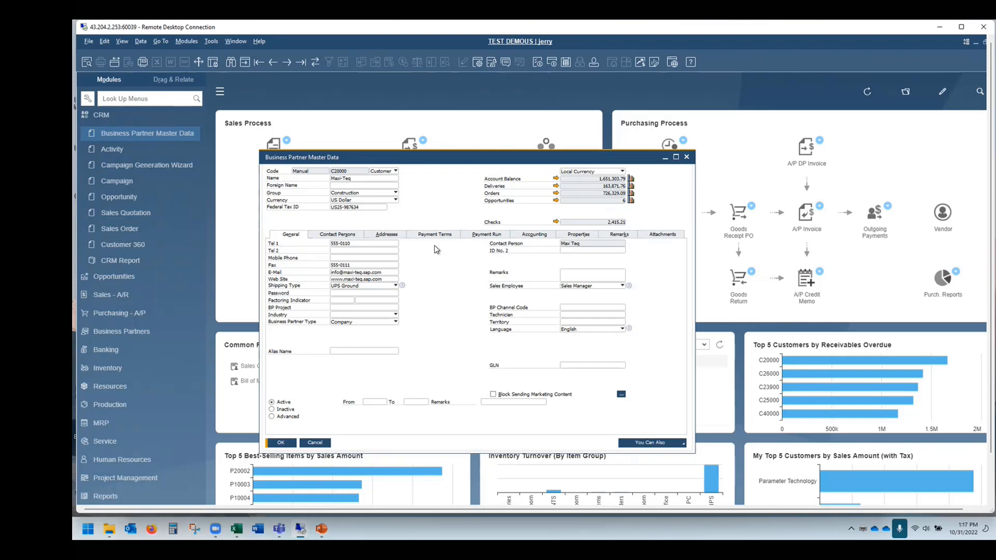
- Examine Maxi-Teq's contact persons, addresses, payment terms and attachments, and return to the general data
{"action": "left_click", "coordinate": [340, 237]}
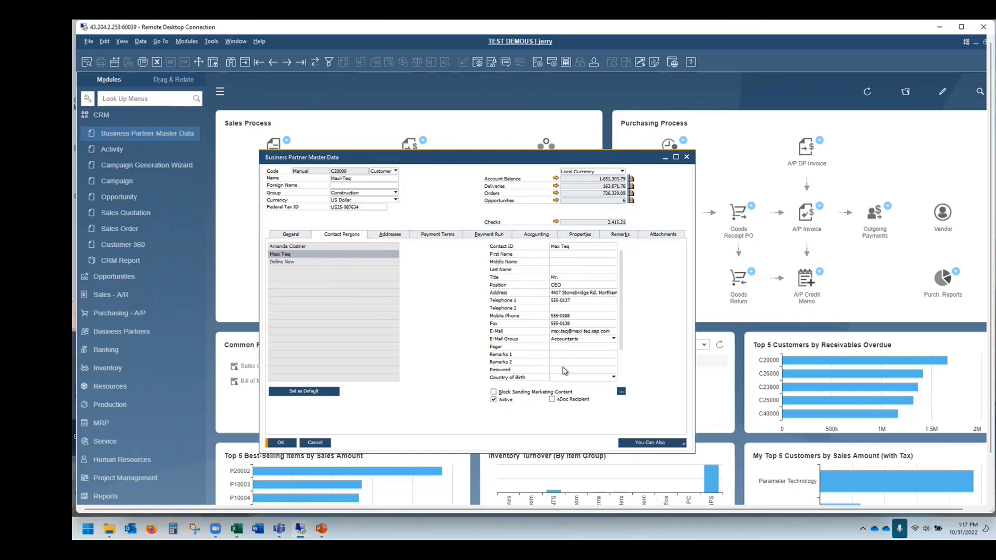
{"action": "left_click", "coordinate": [400, 238]}
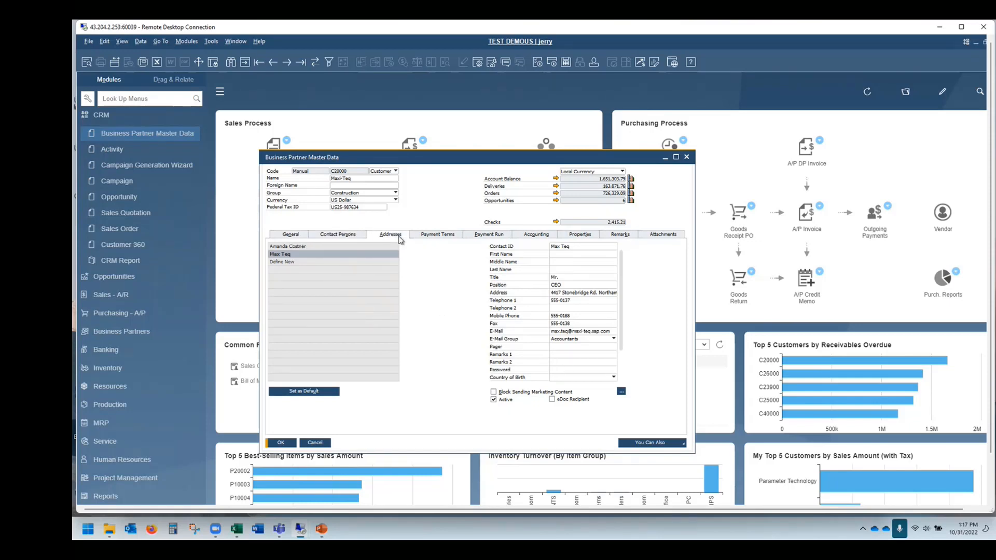
{"action": "left_click", "coordinate": [444, 237]}
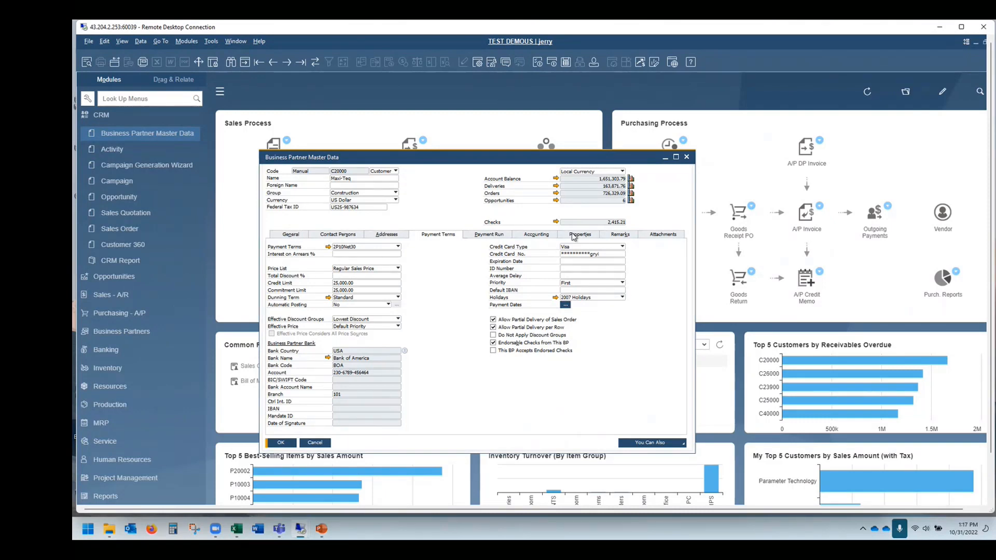
{"action": "left_click", "coordinate": [663, 234]}
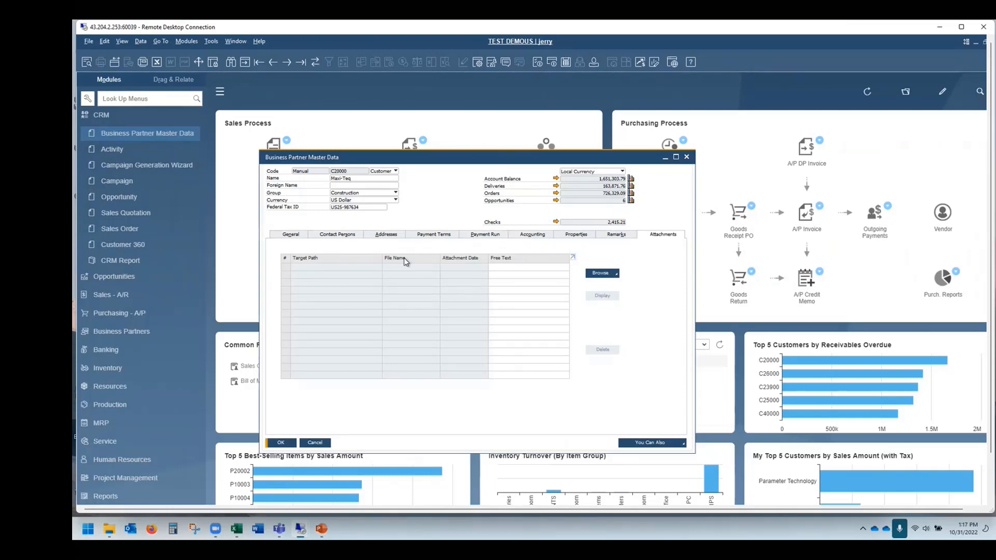
{"action": "left_click", "coordinate": [305, 236]}
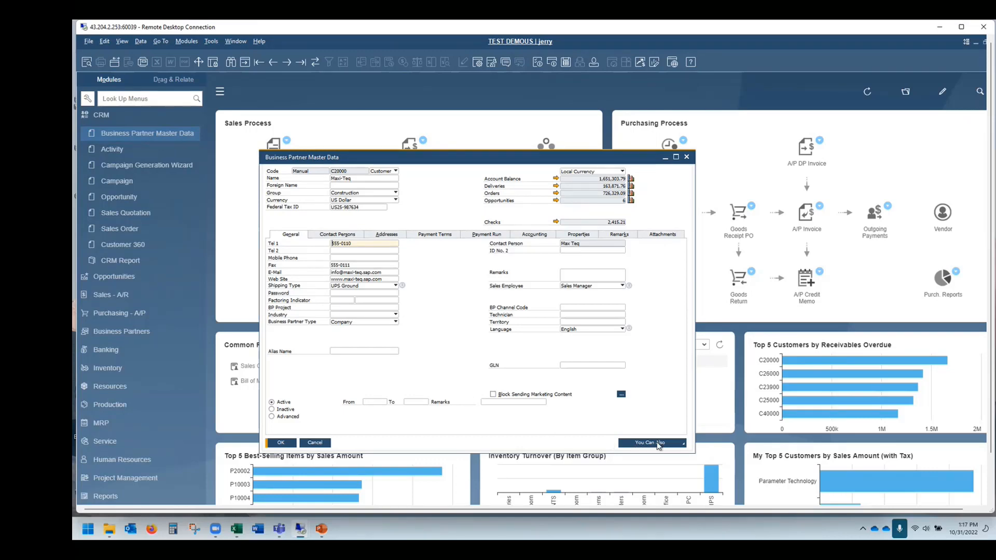
- Show the activities related to Maxi-Teq and widen the overview window to reveal more columns
{"action": "left_click", "coordinate": [676, 447]}
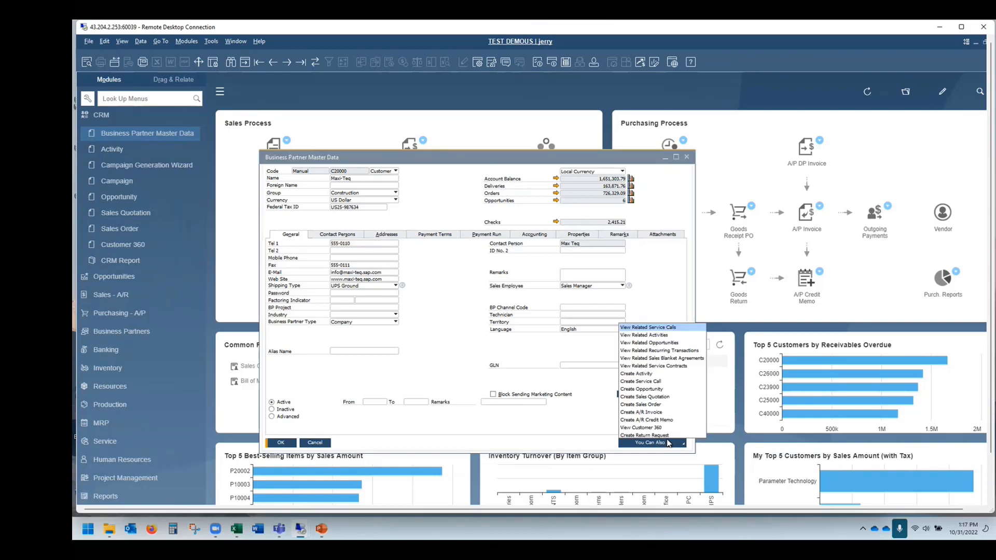
{"action": "left_click", "coordinate": [649, 335]}
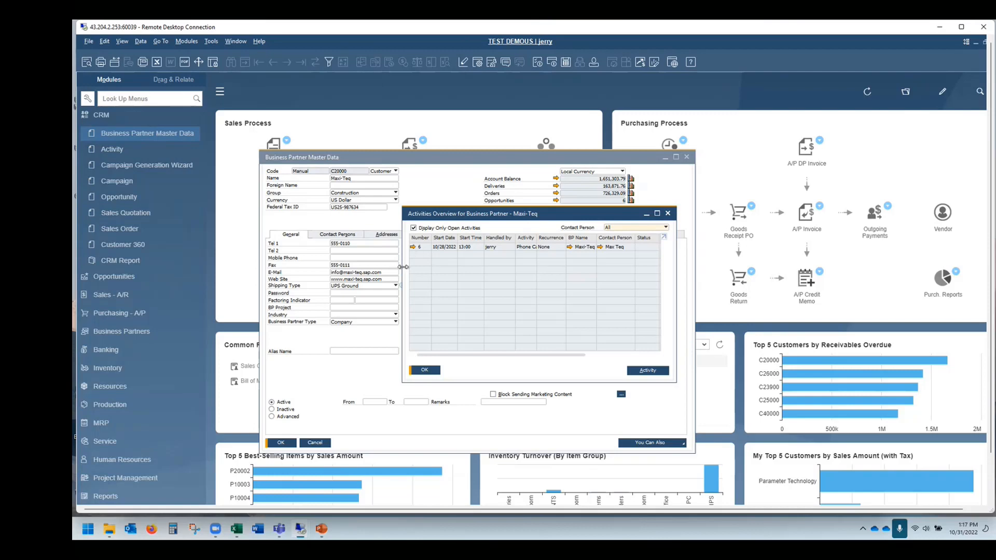
{"action": "left_click_drag", "start_coordinate": [401, 271], "coordinate": [220, 280]}
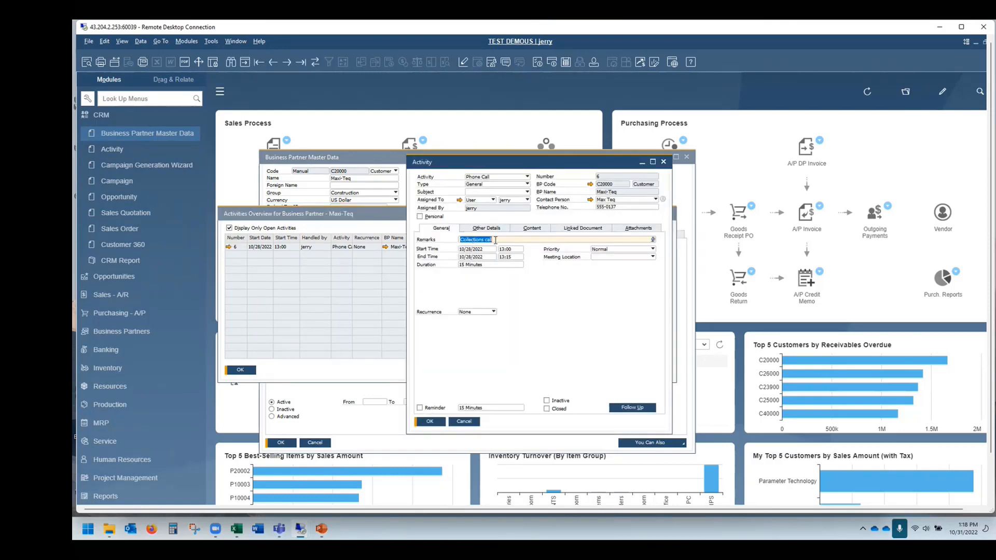
- Examine the collections call activity's content, linked A/R invoice and attachments, and return to its general details
{"action": "left_click", "coordinate": [537, 228]}
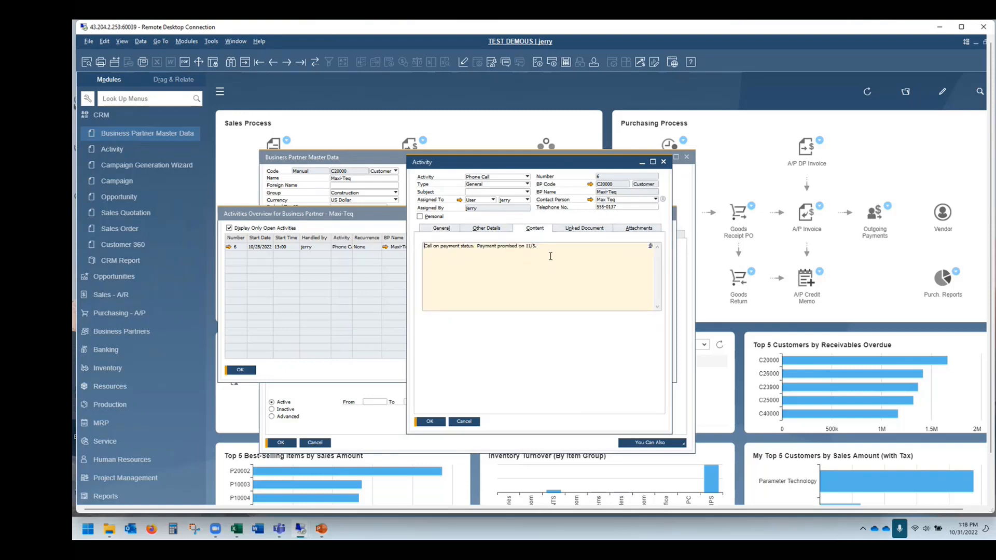
{"action": "left_click", "coordinate": [588, 232]}
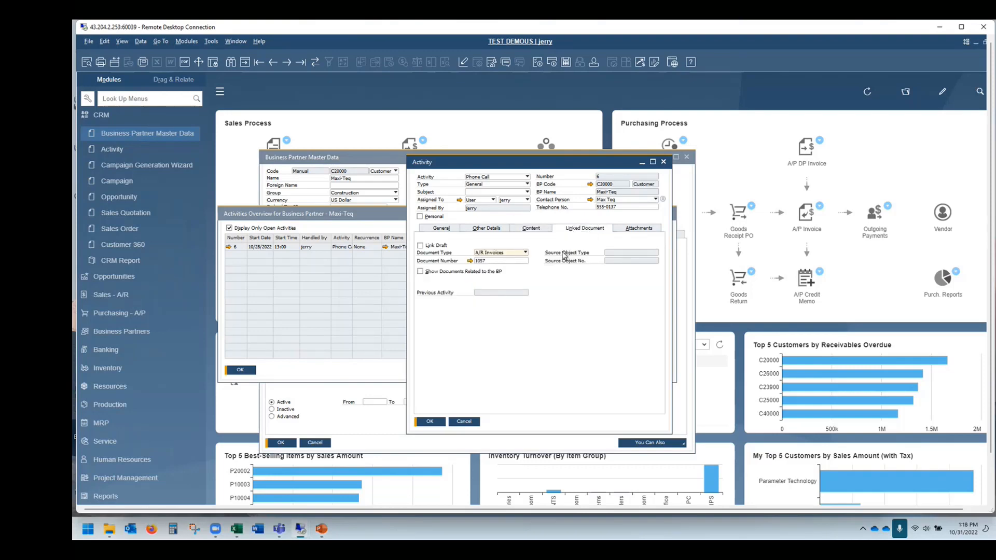
{"action": "left_click", "coordinate": [471, 262]}
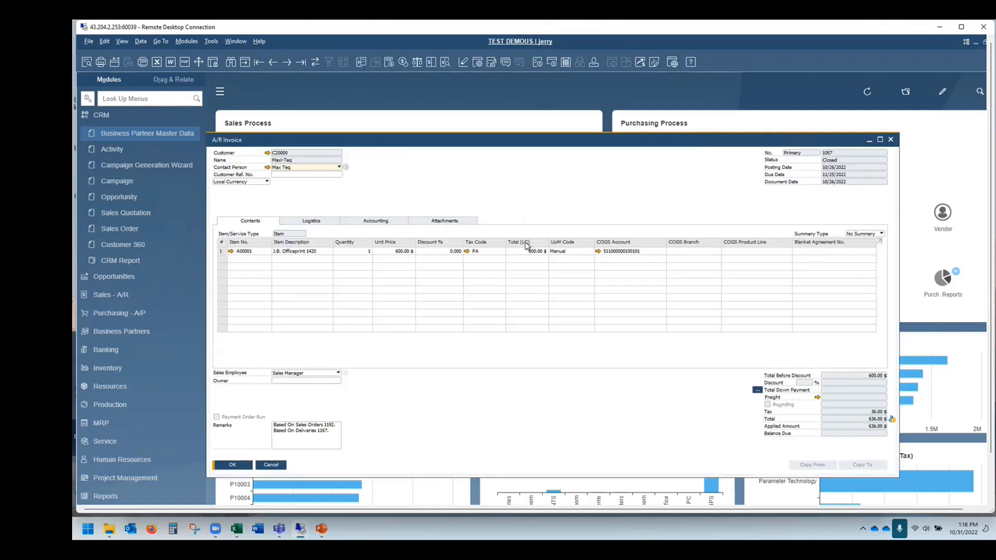
{"action": "left_click", "coordinate": [891, 140]}
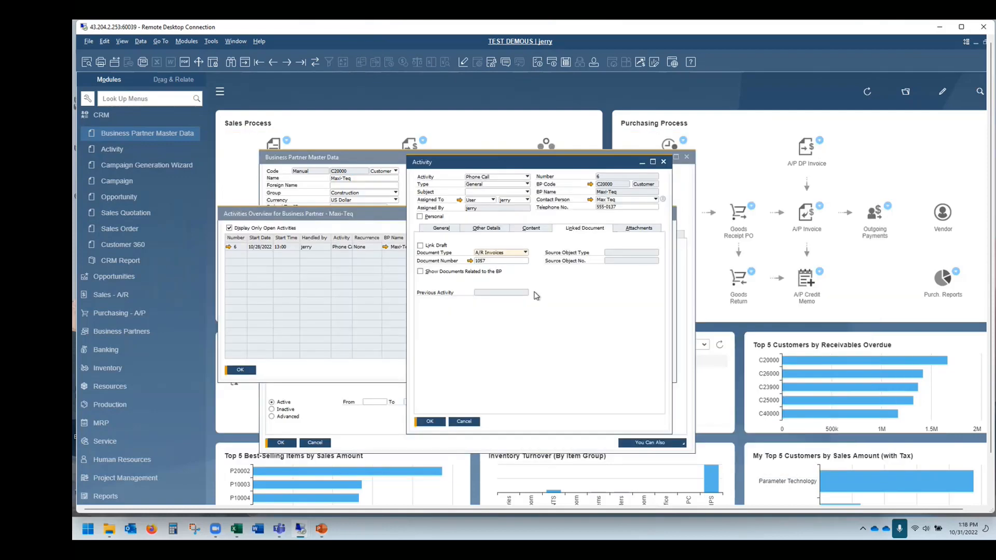
{"action": "left_click", "coordinate": [643, 230]}
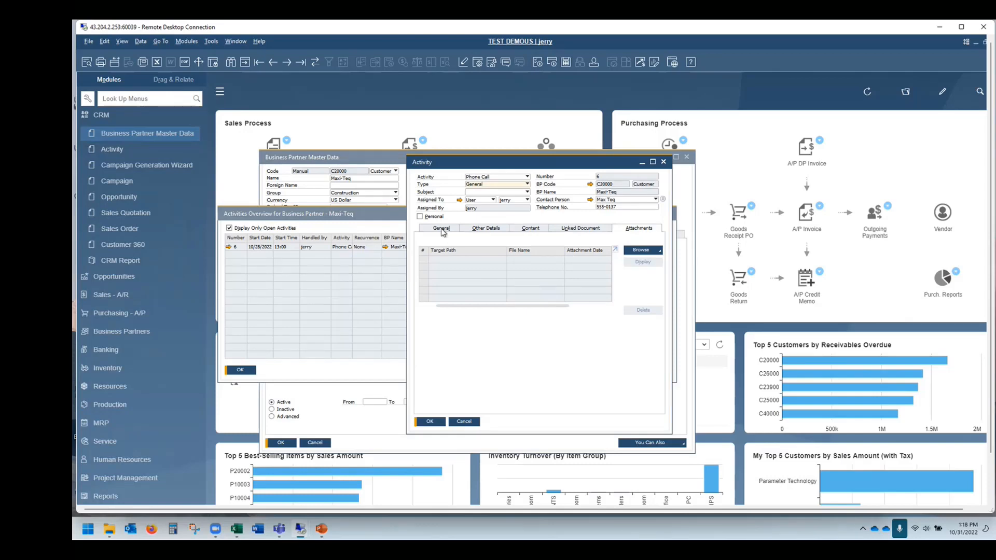
{"action": "left_click", "coordinate": [442, 229]}
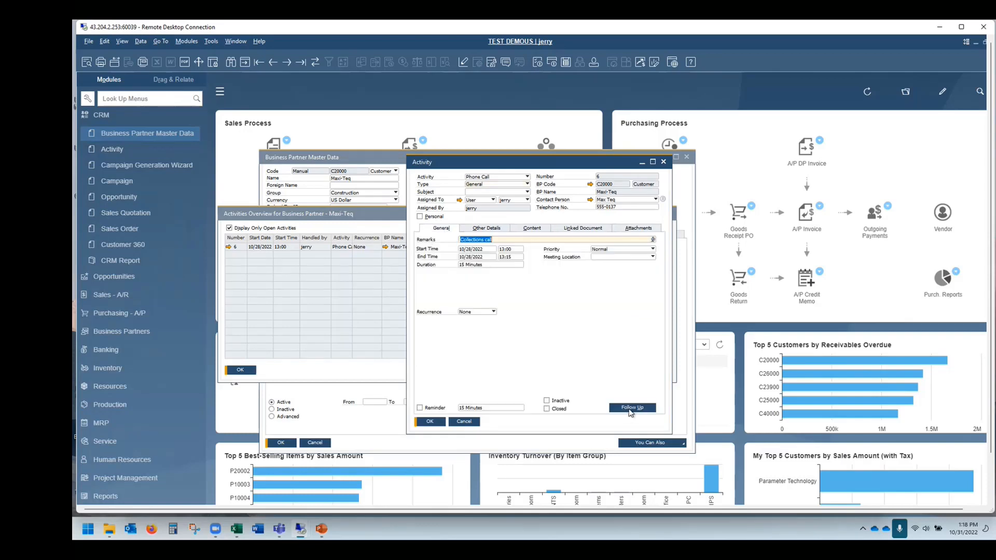
- Start a follow-up to the collections call, check the day's calendar, and discard the follow-up
{"action": "left_click", "coordinate": [632, 408]}
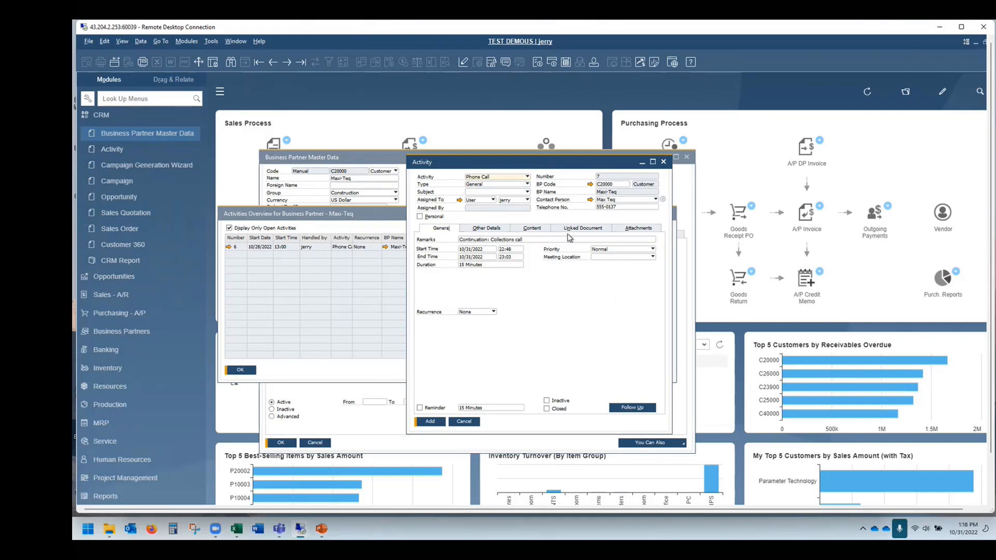
{"action": "left_click", "coordinate": [570, 65]}
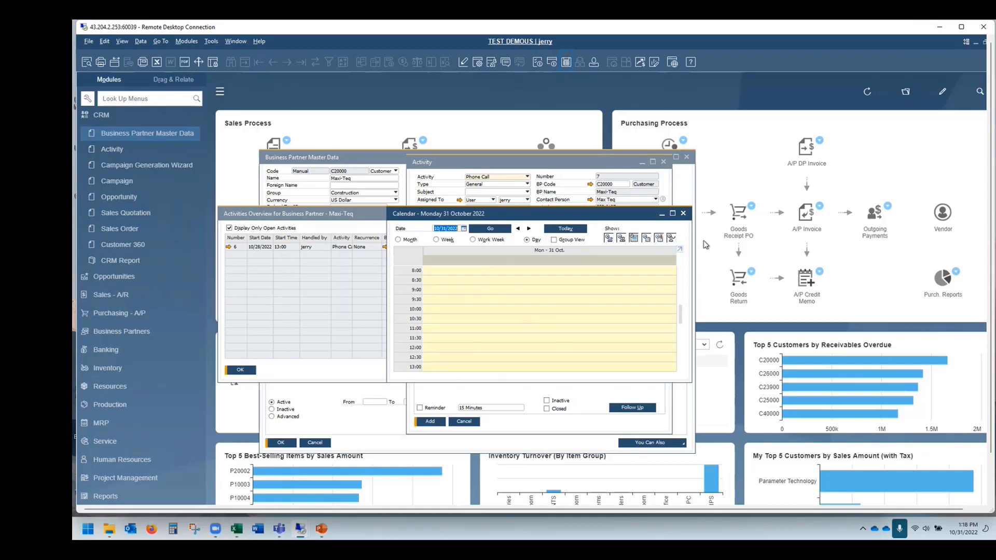
{"action": "left_click", "coordinate": [684, 214]}
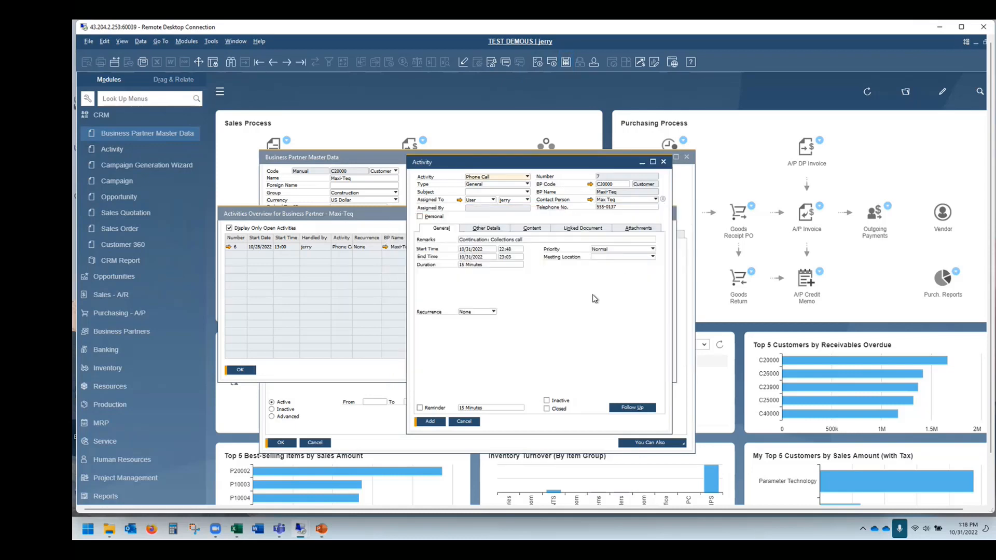
{"action": "left_click", "coordinate": [473, 424]}
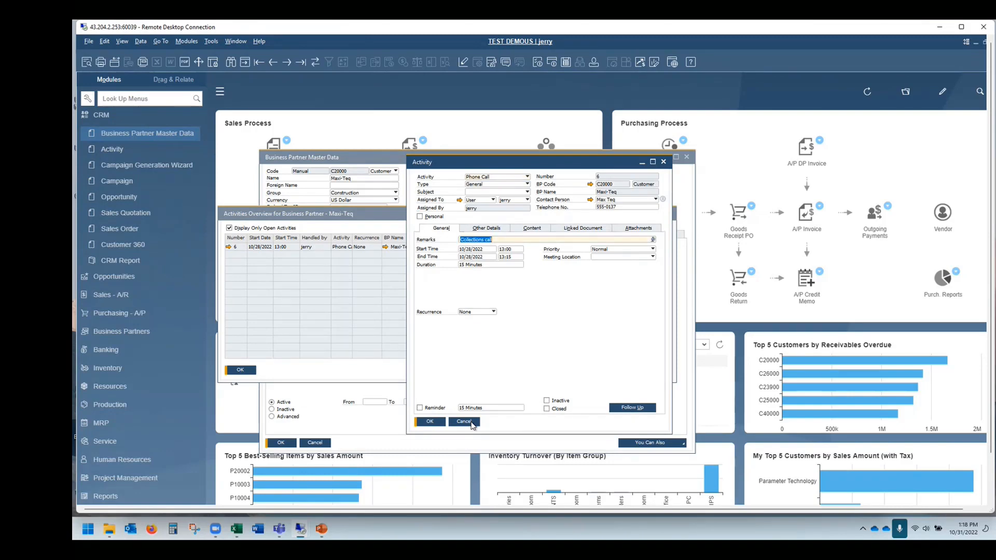
- Close the collections call and activities overview, and open the Customer 360 view for Maxi-Teq
{"action": "left_click", "coordinate": [473, 423]}
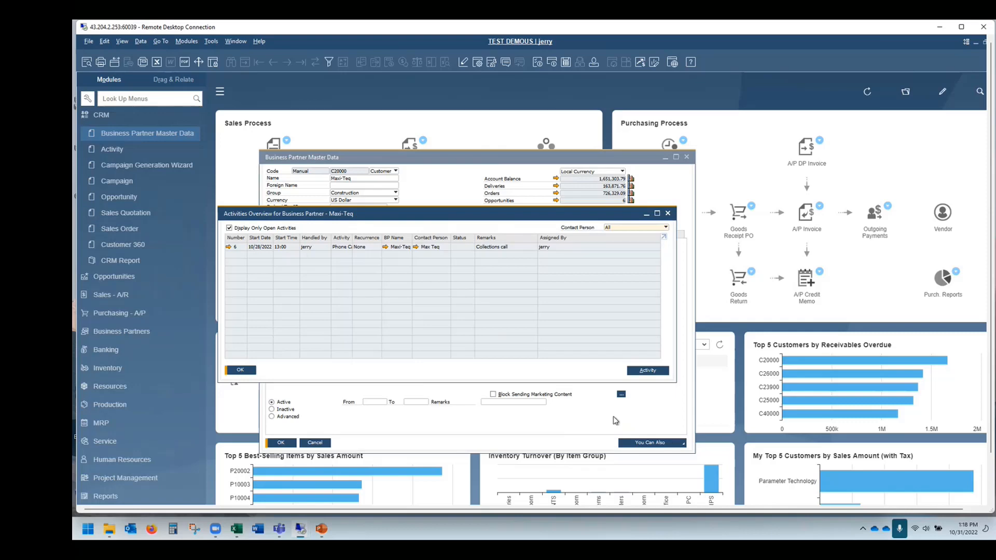
{"action": "left_click", "coordinate": [240, 371]}
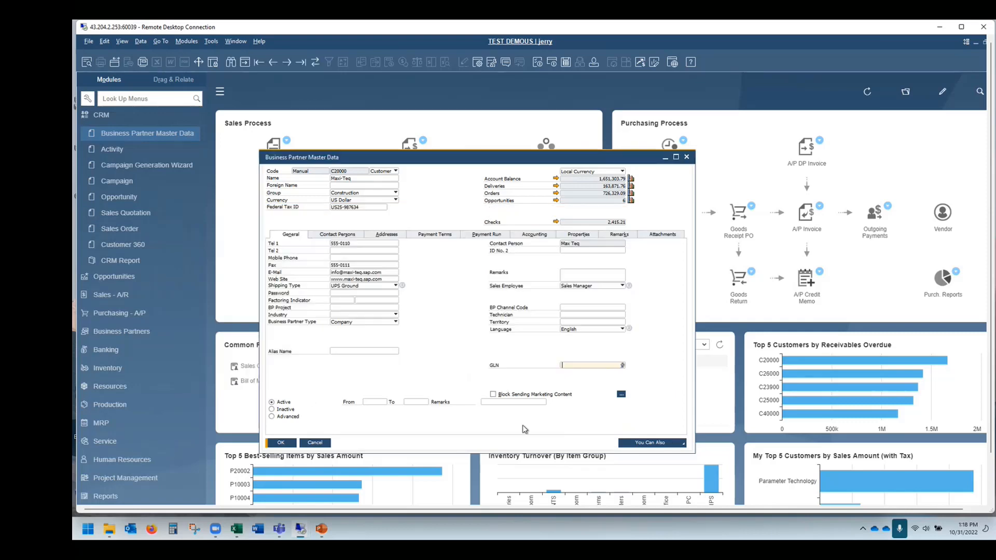
{"action": "left_click", "coordinate": [665, 445]}
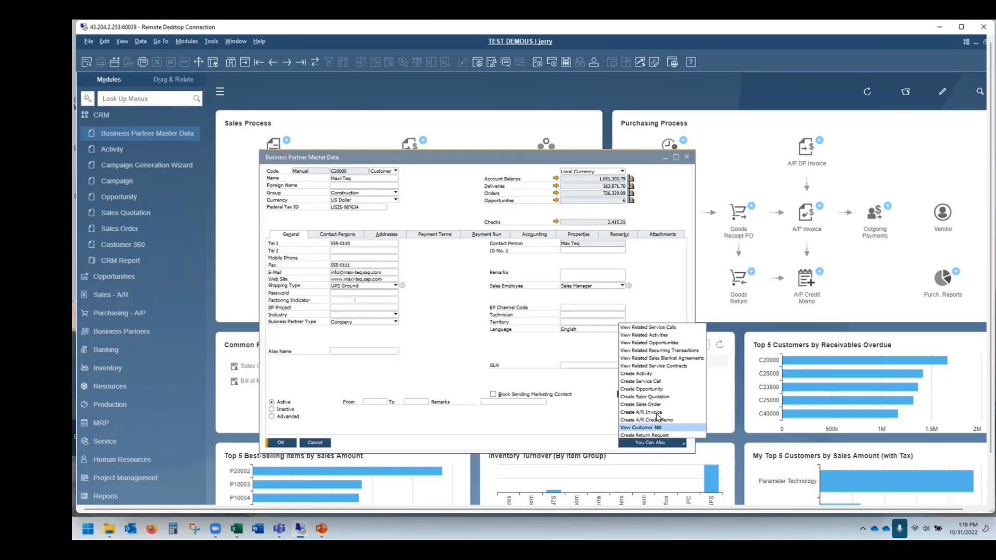
{"action": "left_click", "coordinate": [659, 428]}
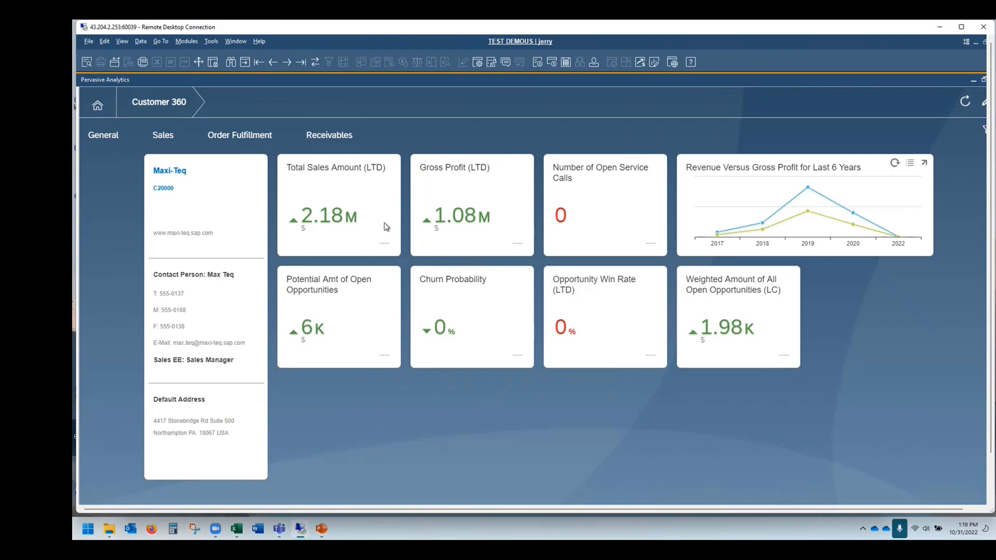
- View the Sales and Order Fulfillment dashboards in Customer 360 and expand the remote desktop session to full screen
{"action": "mouse_move", "coordinate": [358, 211]}
{"action": "left_click", "coordinate": [172, 138]}
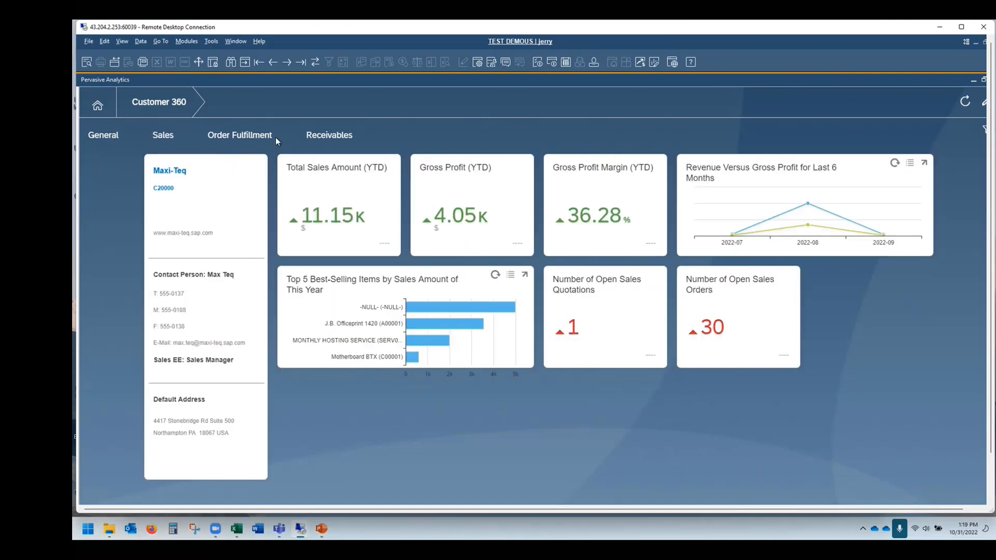
{"action": "left_click", "coordinate": [257, 134]}
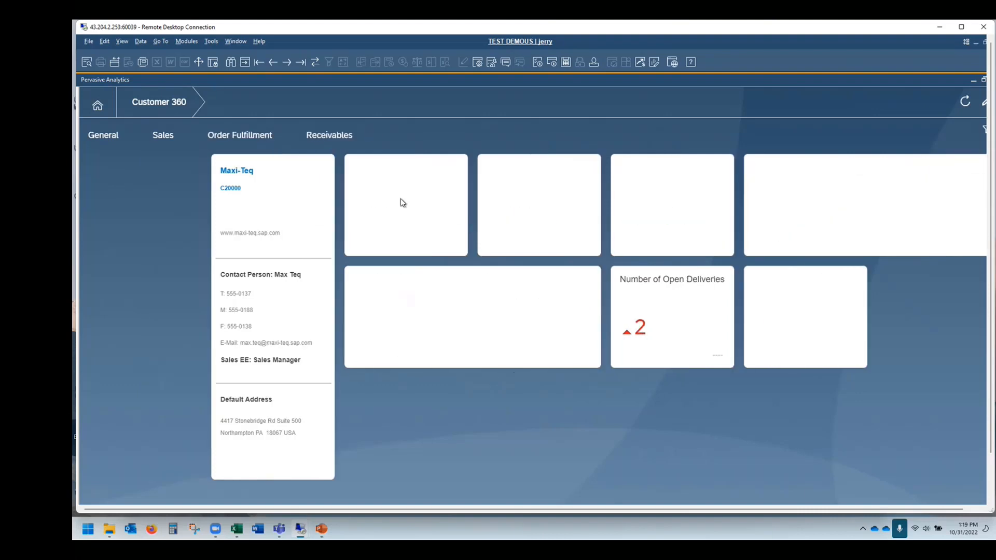
{"action": "left_click", "coordinate": [963, 28]}
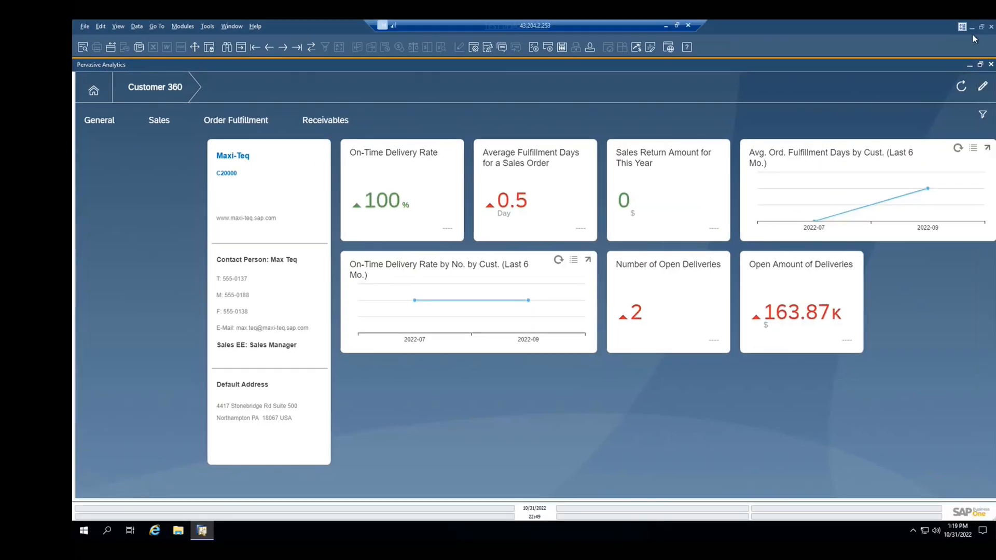
{"action": "left_click", "coordinate": [991, 65]}
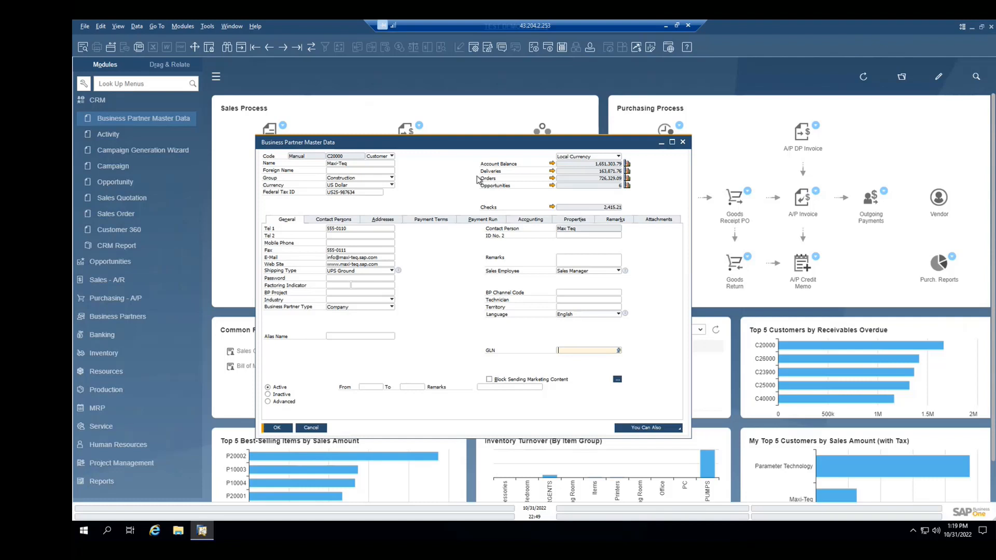
{"action": "left_click", "coordinate": [553, 164]}
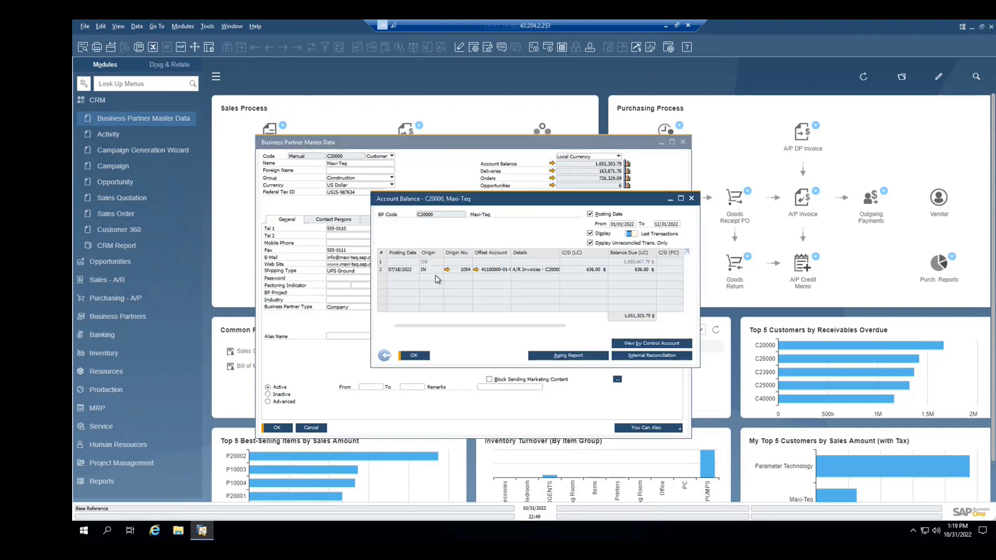
{"action": "left_click", "coordinate": [447, 270]}
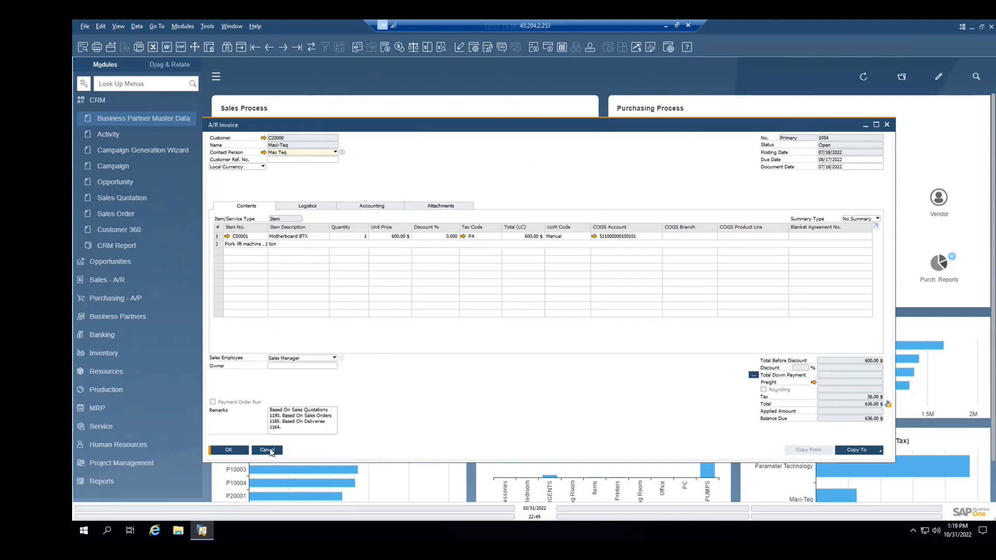
{"action": "left_click", "coordinate": [267, 450]}
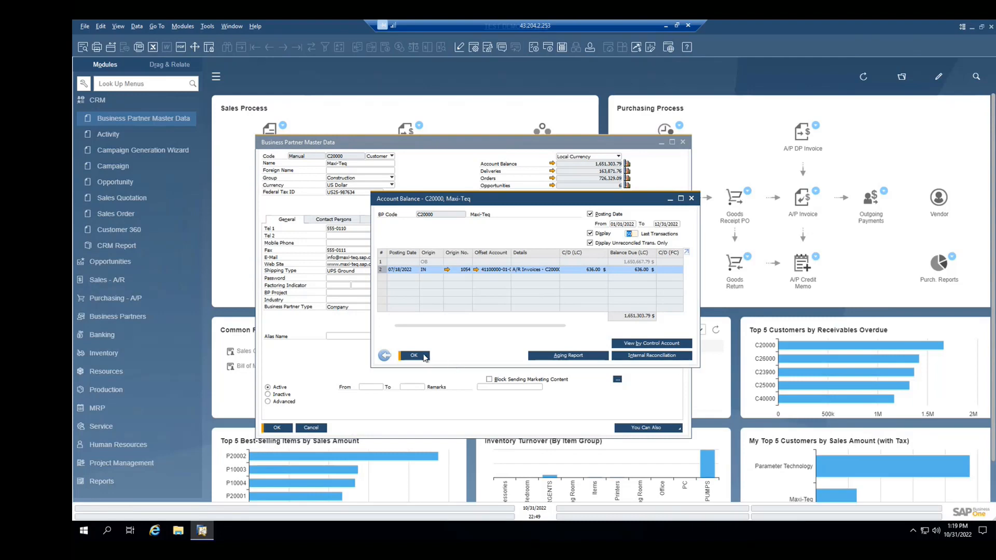
{"action": "left_click", "coordinate": [424, 357]}
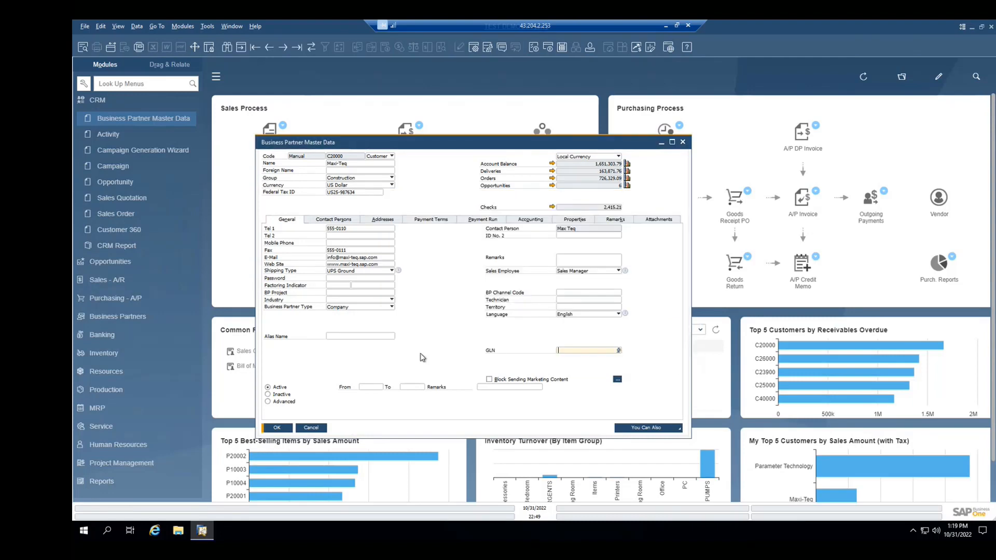
- View Maxi-Teq's sales order balance, and close it along with the business partner master data
{"action": "left_click", "coordinate": [551, 178]}
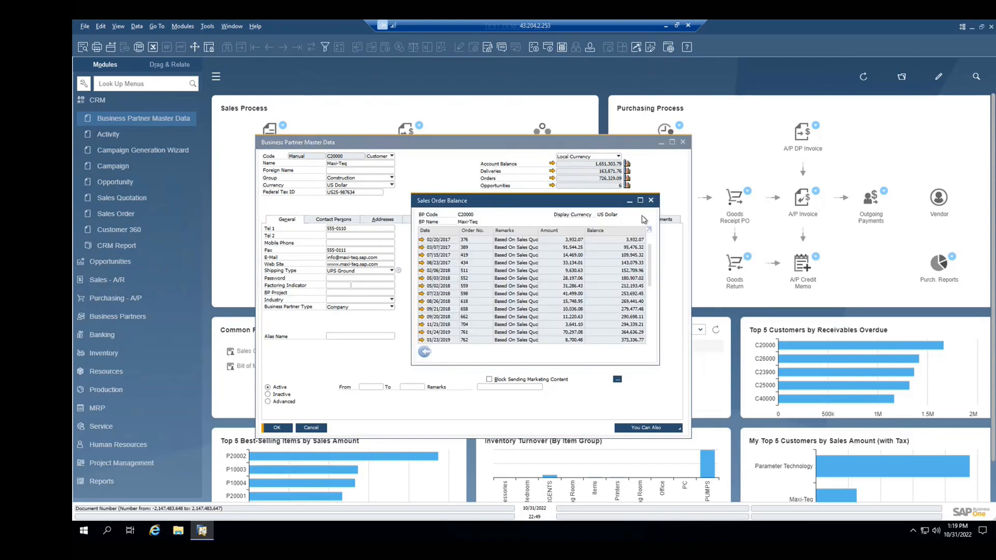
{"action": "left_click", "coordinate": [651, 201]}
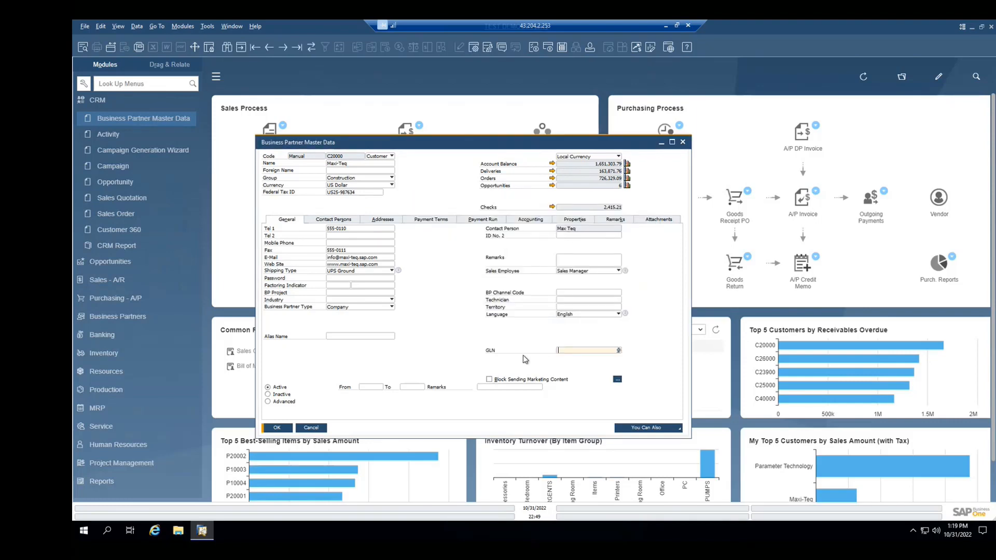
{"action": "left_click", "coordinate": [312, 428]}
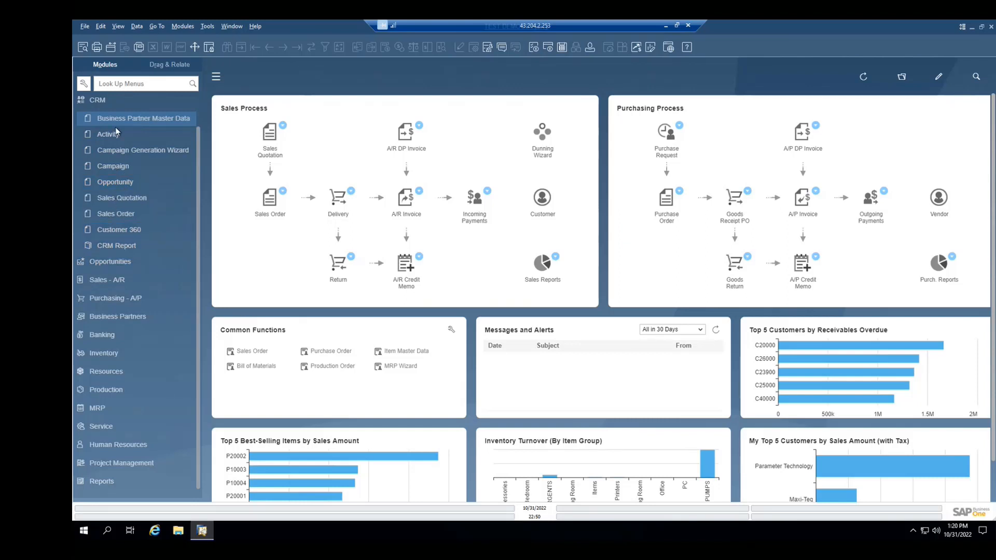
- Open the Opportunity form from the Opportunities module and display the first opportunity record
{"action": "left_click", "coordinate": [103, 105]}
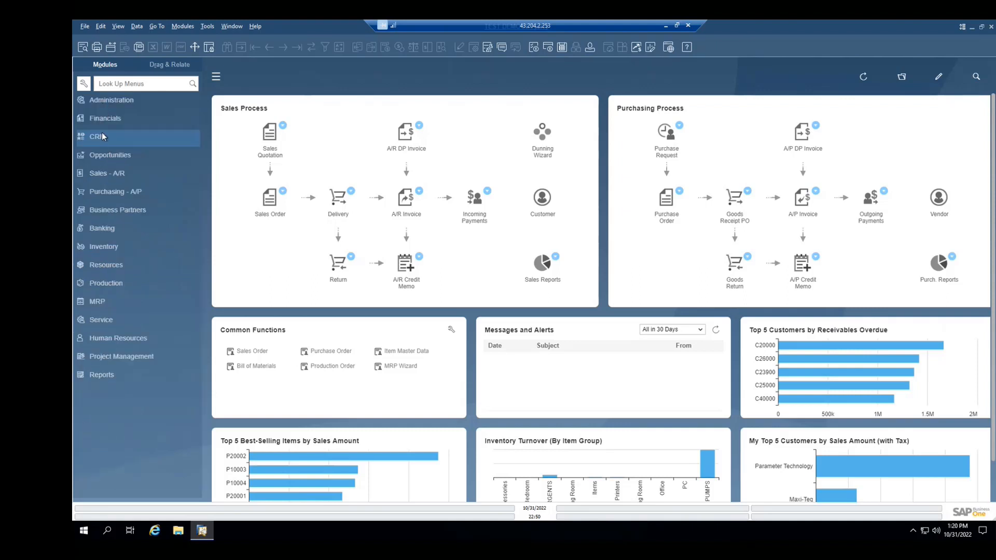
{"action": "left_click", "coordinate": [100, 156]}
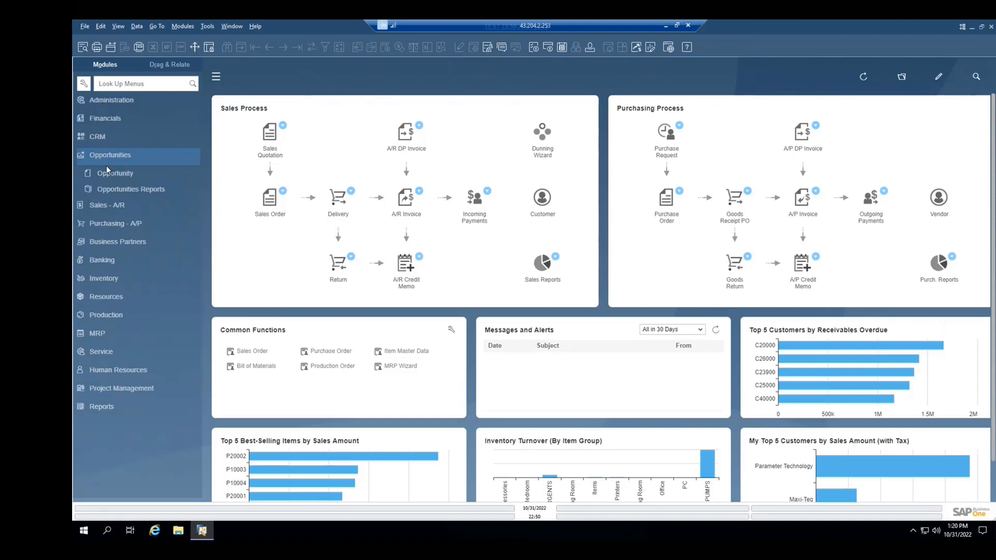
{"action": "left_click", "coordinate": [110, 174]}
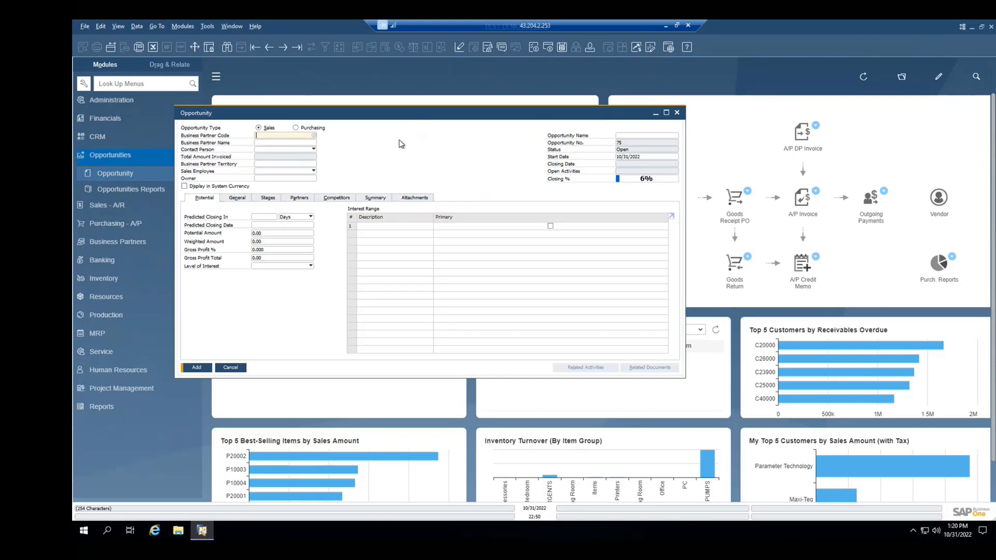
{"action": "left_click", "coordinate": [254, 47]}
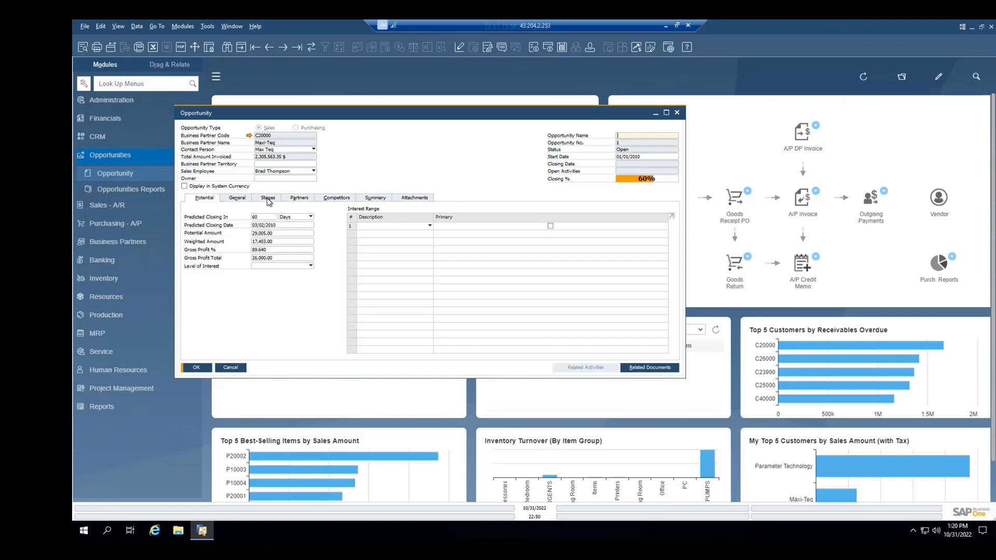
- Review the opportunity's stages, partners, competitors and summary, and close the opportunity
{"action": "left_click", "coordinate": [269, 199]}
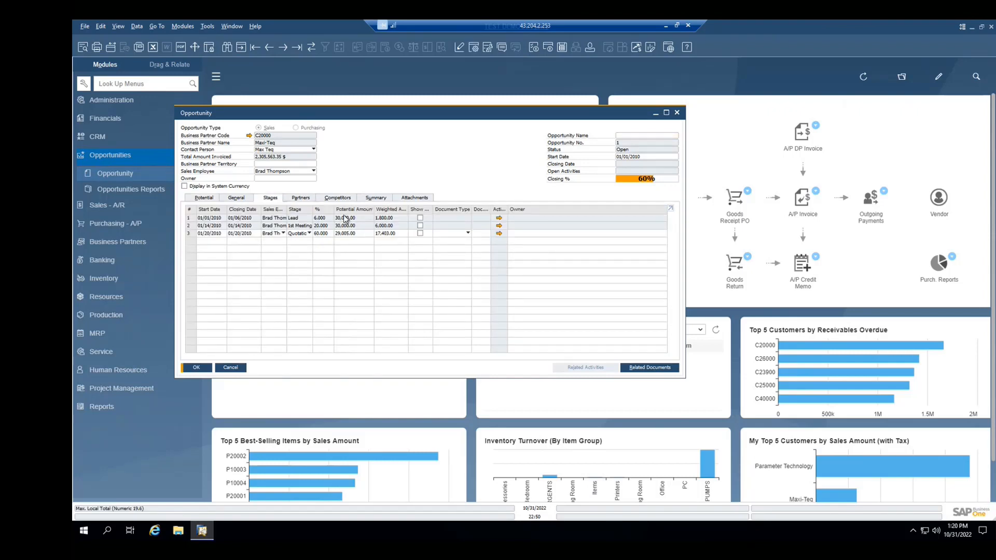
{"action": "left_click", "coordinate": [307, 199]}
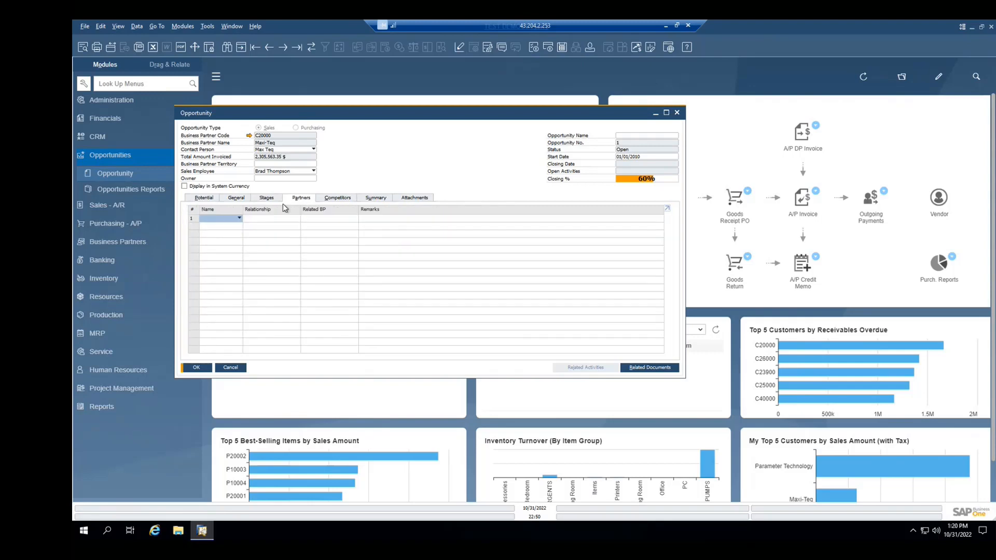
{"action": "left_click", "coordinate": [330, 200]}
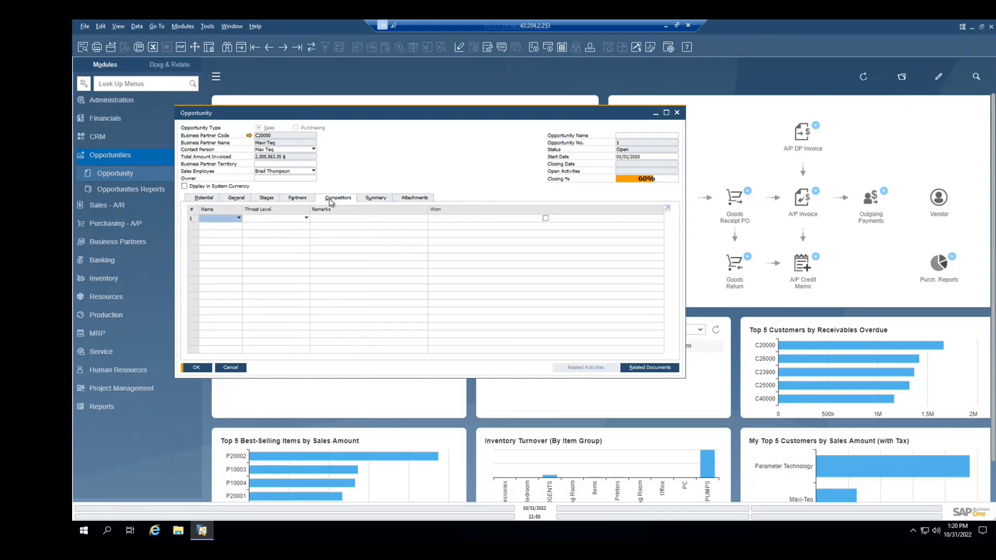
{"action": "left_click", "coordinate": [374, 202]}
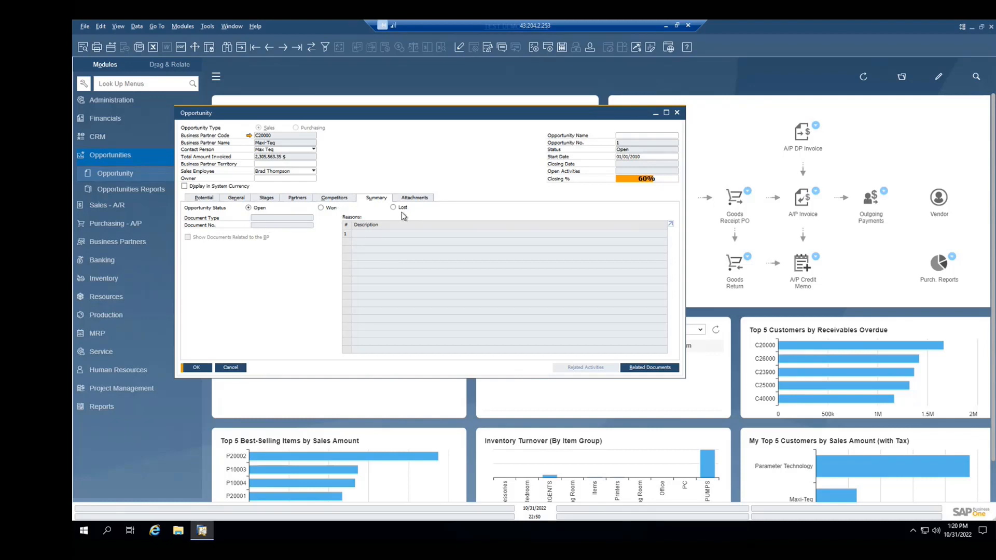
{"action": "left_click", "coordinate": [230, 367]}
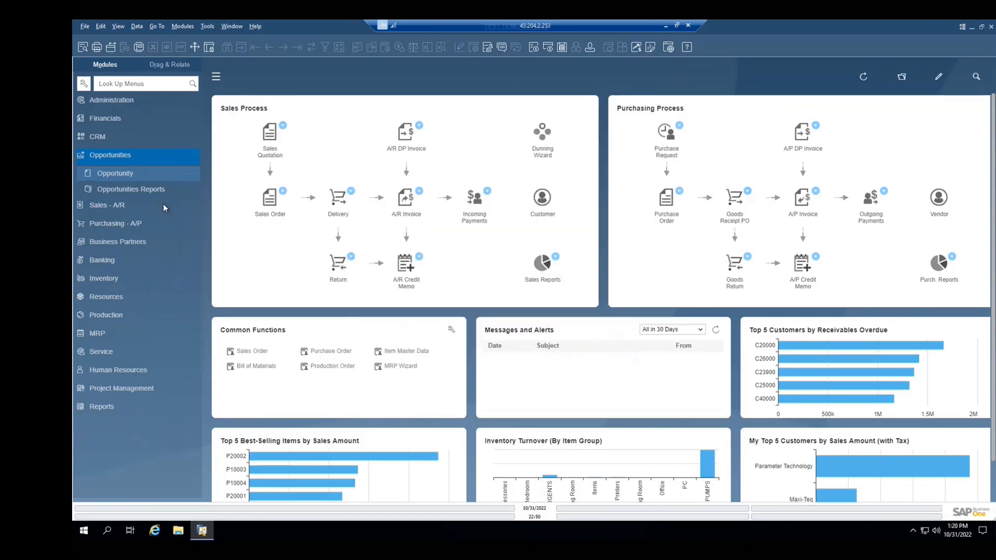
- Look through the functions offered in the Sales - A/R, Business Partners and Banking modules, collapsing each module when done
{"action": "left_click", "coordinate": [101, 156]}
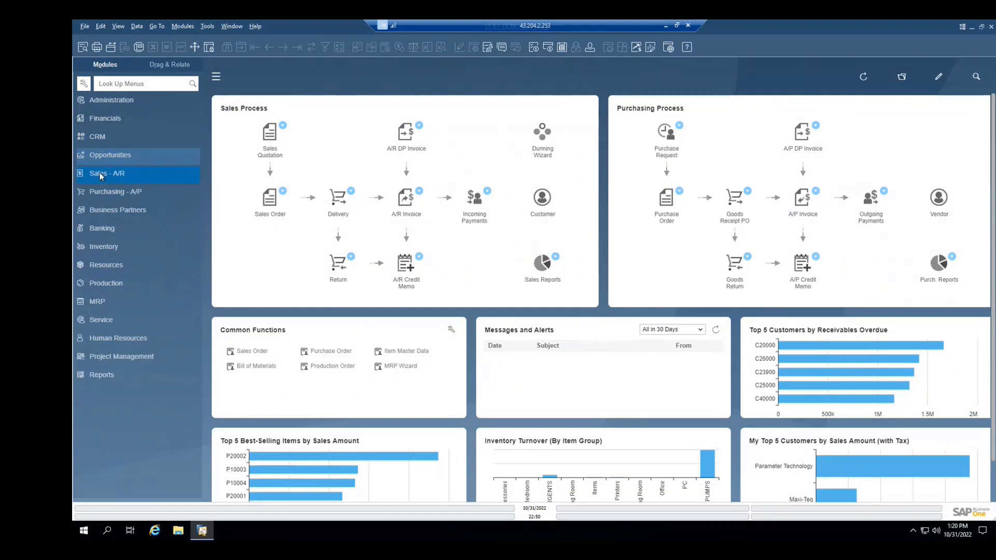
{"action": "left_click", "coordinate": [99, 172]}
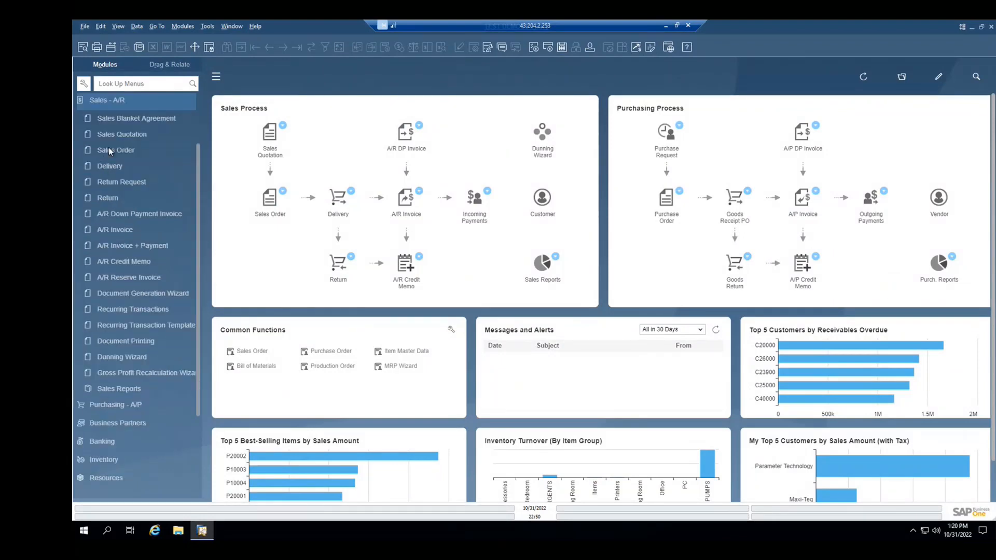
{"action": "left_click", "coordinate": [108, 102]}
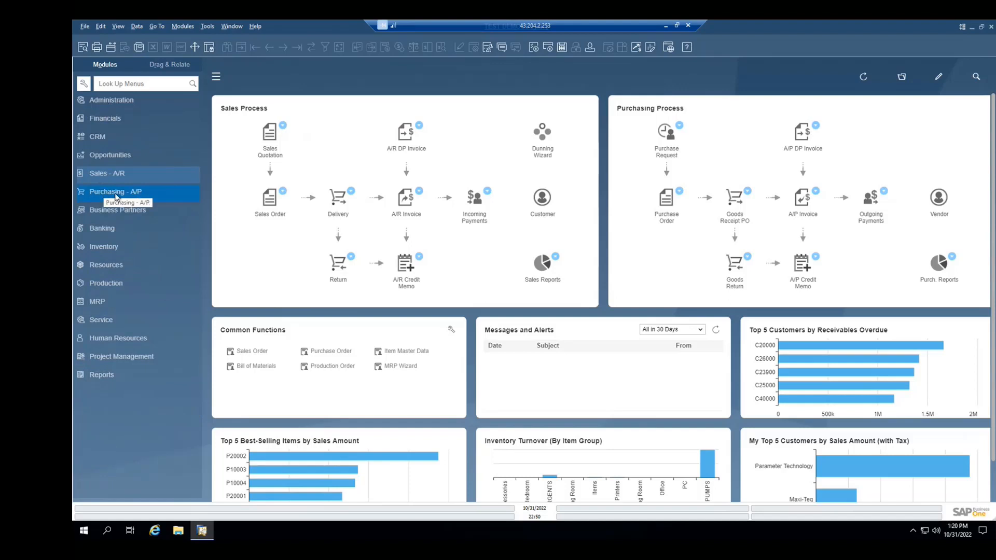
{"action": "left_click", "coordinate": [110, 213]}
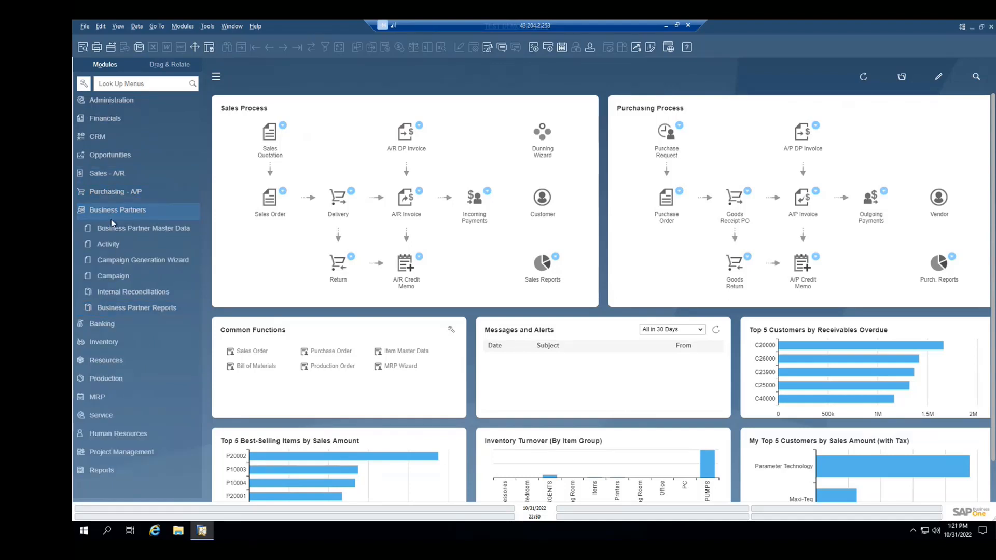
{"action": "left_click", "coordinate": [110, 211]}
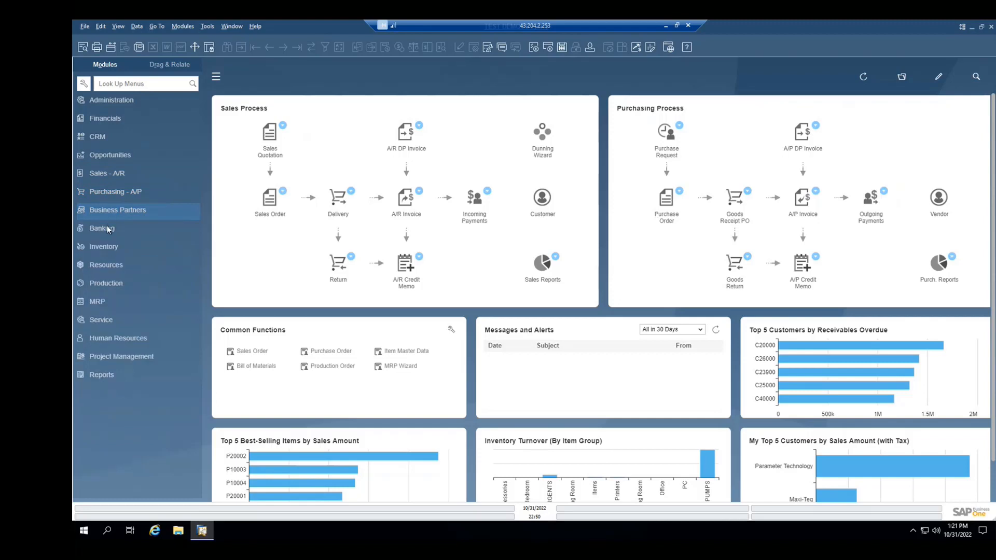
{"action": "left_click", "coordinate": [108, 229]}
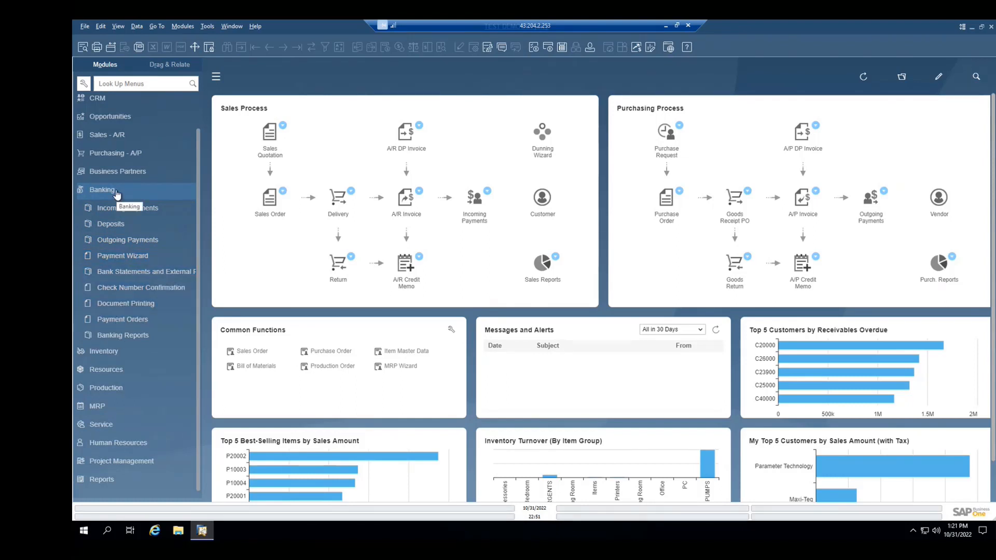
{"action": "left_click", "coordinate": [115, 191]}
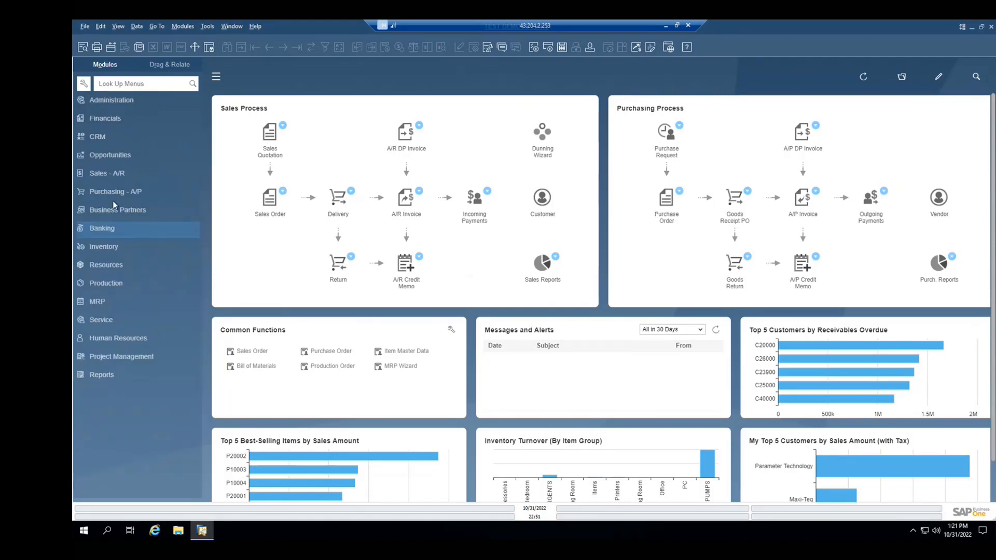
- Open Item Master Data from the Inventory module and display the first item record
{"action": "left_click", "coordinate": [107, 246]}
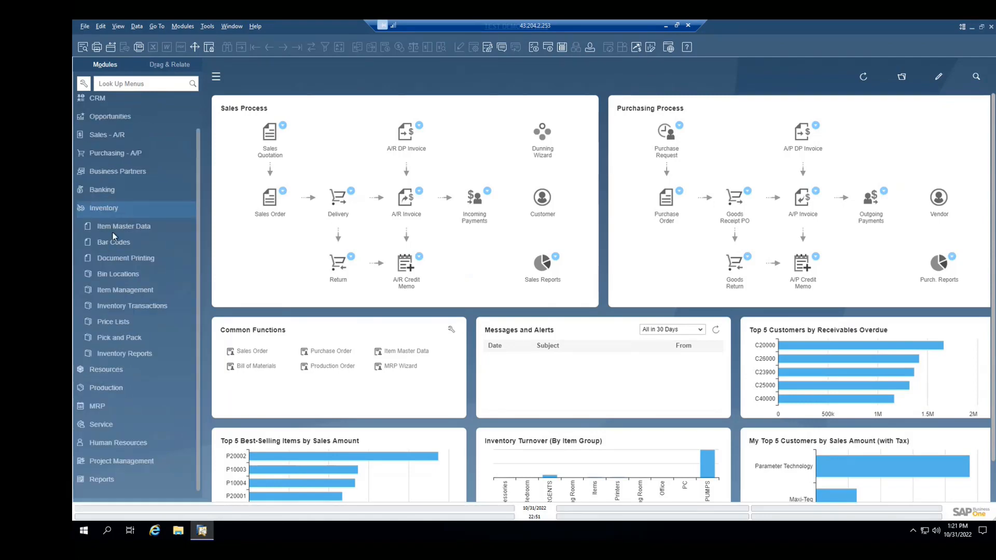
{"action": "left_click", "coordinate": [117, 228]}
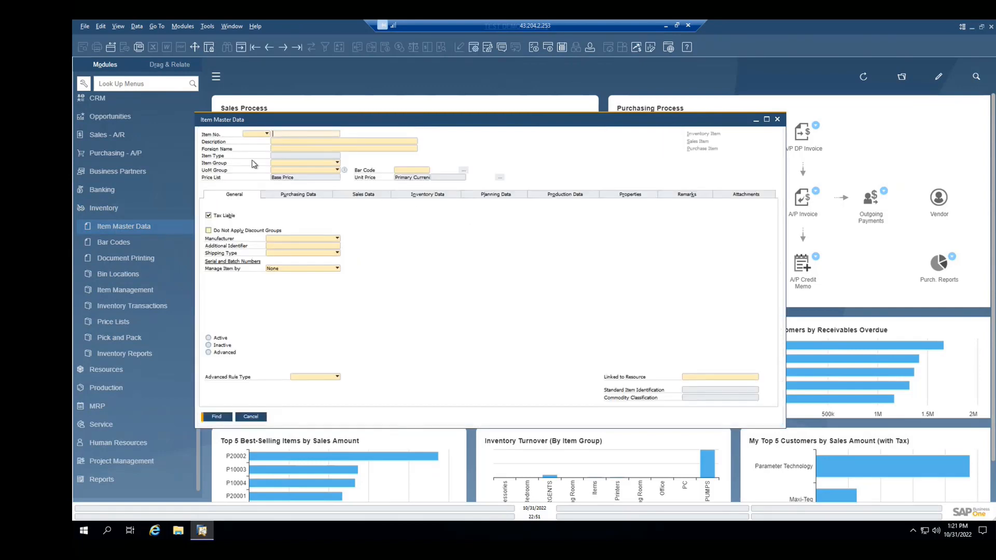
{"action": "left_click", "coordinate": [254, 49]}
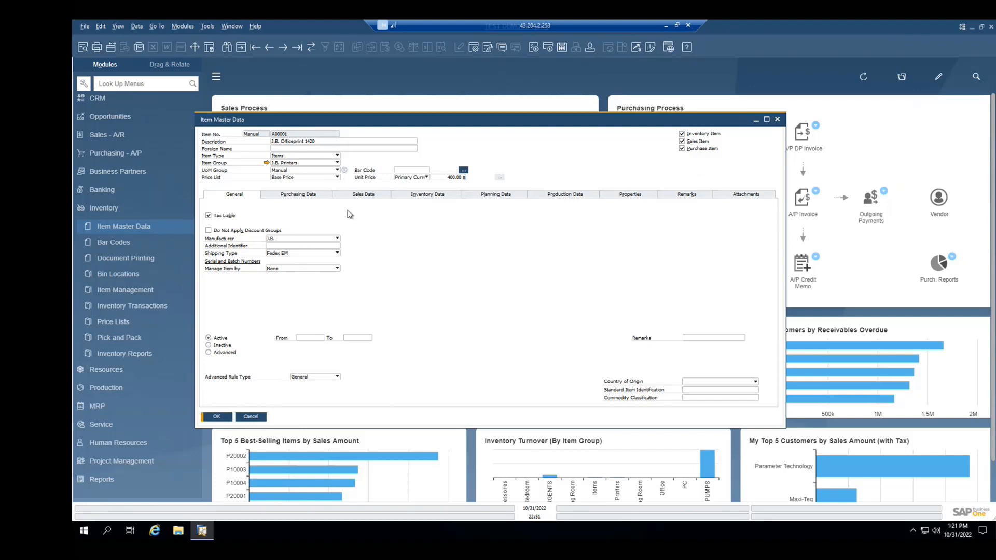
- Review the item's purchasing, sales, inventory, planning and production data, return to its general data, and close the record
{"action": "left_click", "coordinate": [320, 196]}
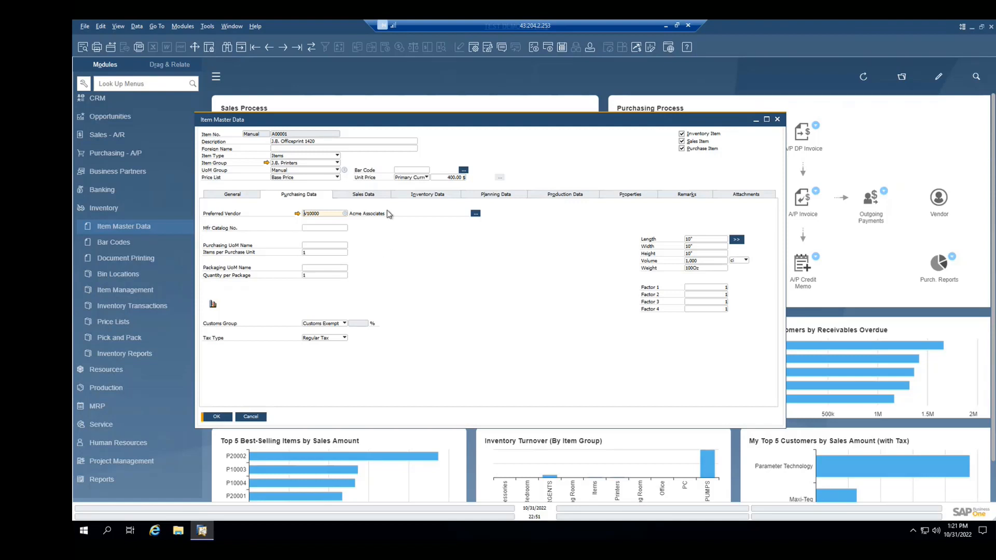
{"action": "left_click", "coordinate": [371, 196]}
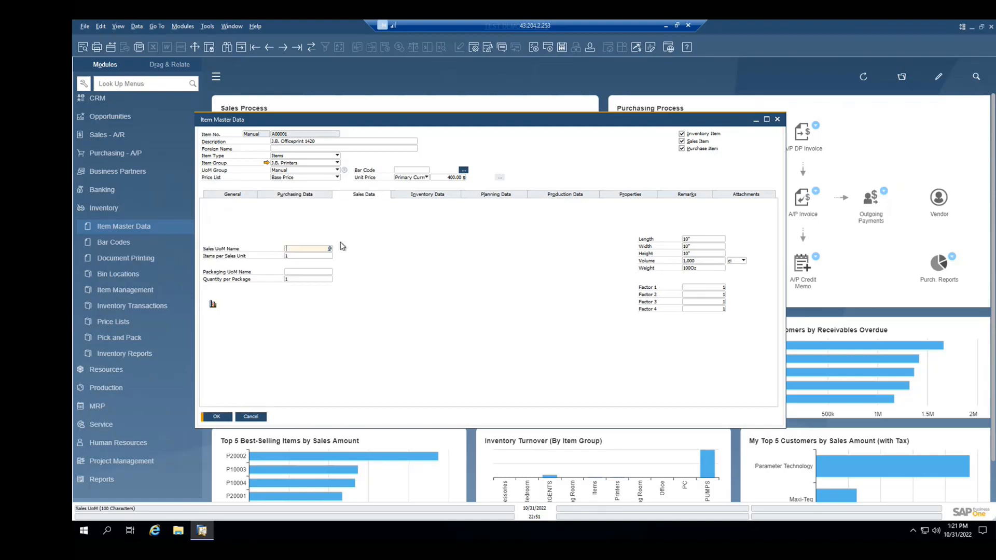
{"action": "left_click", "coordinate": [427, 195]}
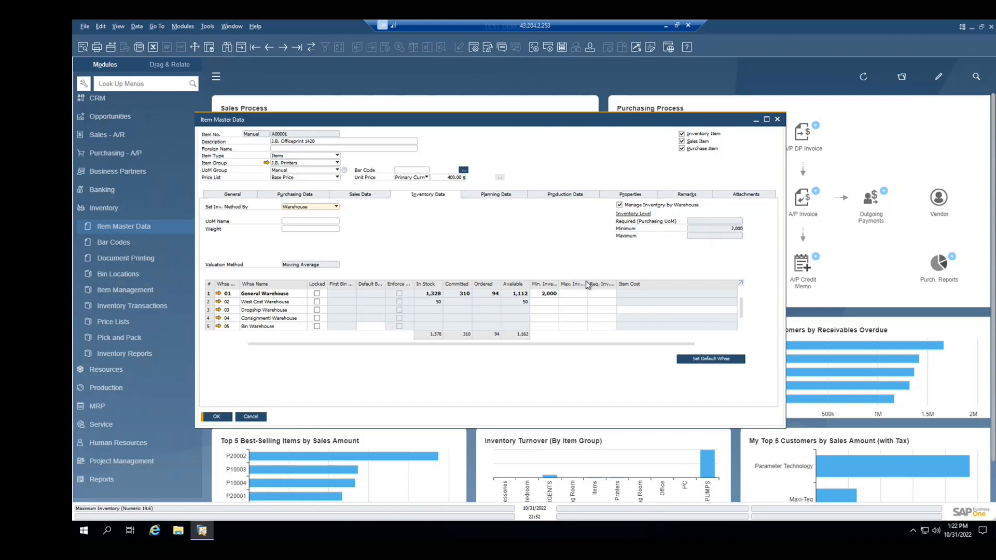
{"action": "left_click", "coordinate": [500, 195]}
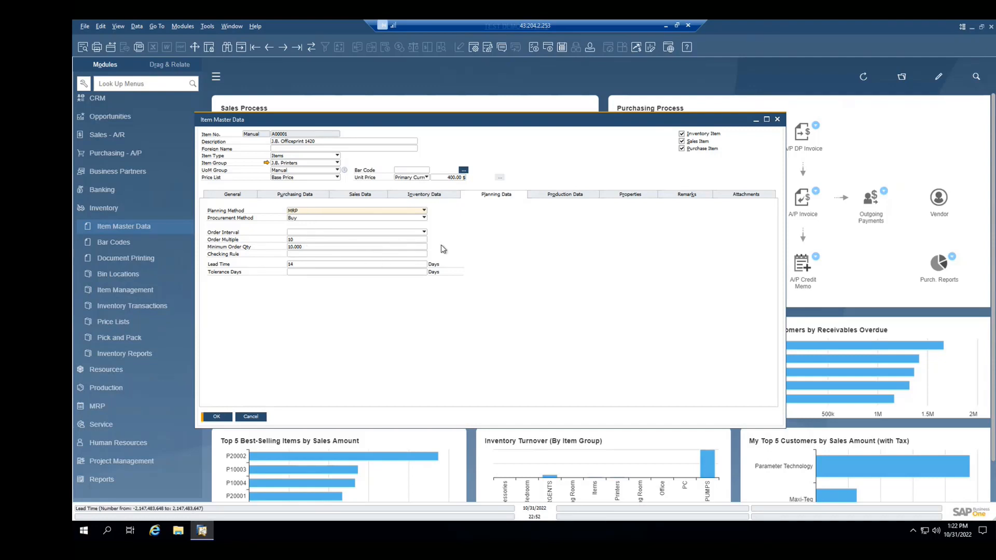
{"action": "left_click", "coordinate": [575, 198]}
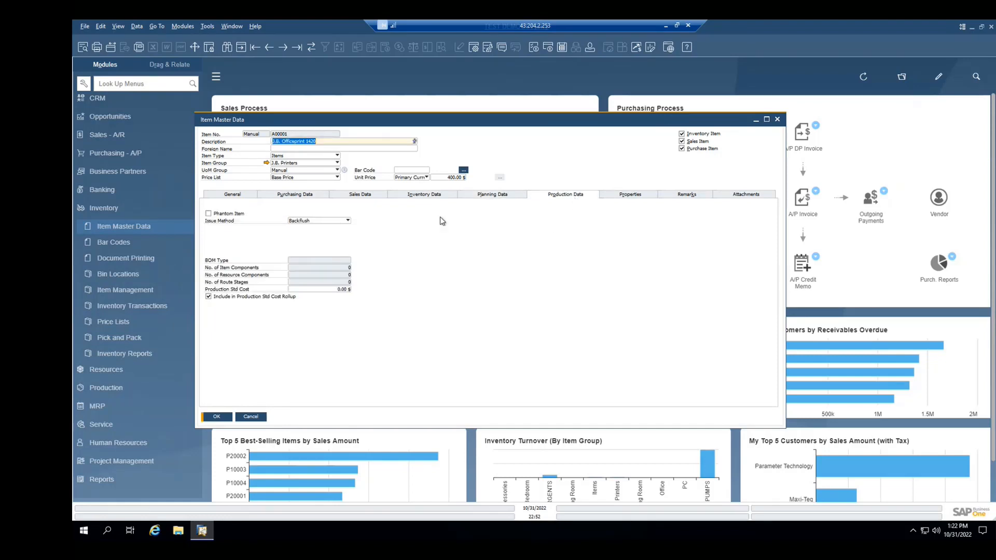
{"action": "left_click", "coordinate": [239, 197]}
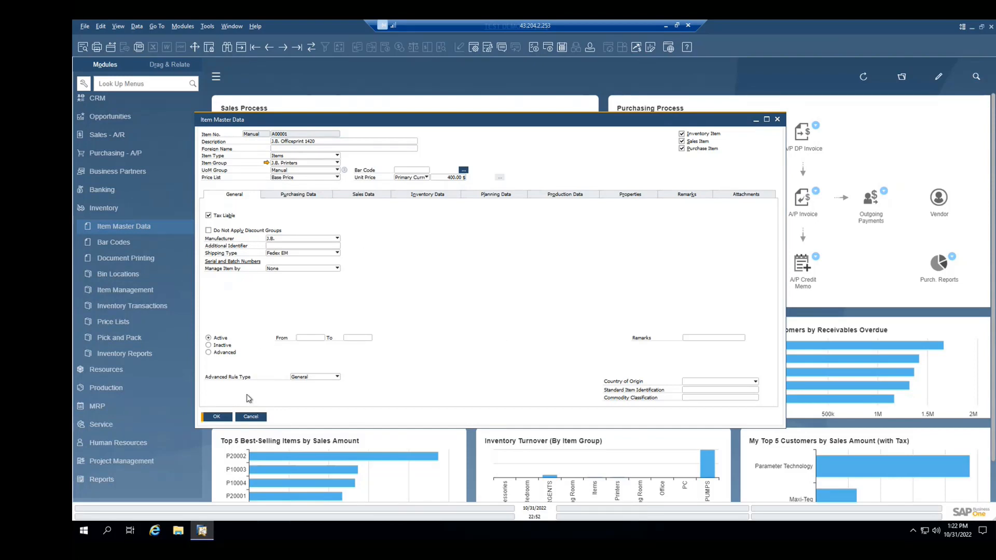
{"action": "left_click", "coordinate": [217, 417]}
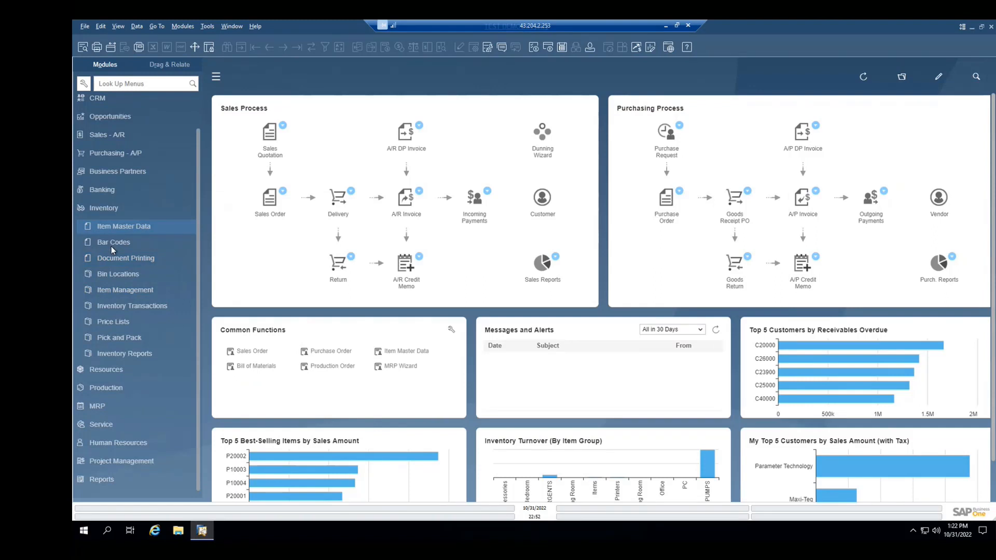
- Look through the Item Management and Inventory Transactions functions in the Inventory module, and collapse the module when done
{"action": "left_click", "coordinate": [124, 280]}
{"action": "left_click", "coordinate": [130, 290]}
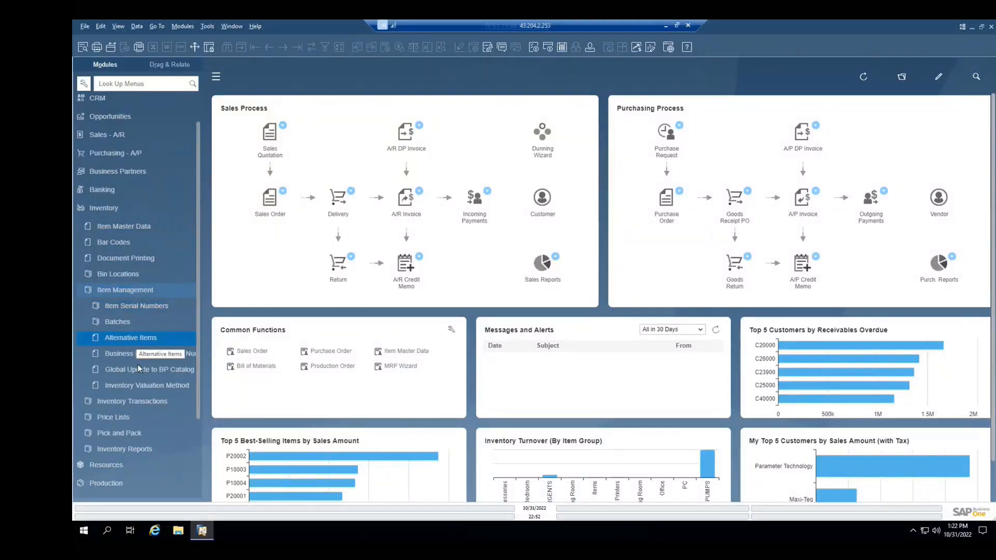
{"action": "left_click", "coordinate": [109, 292]}
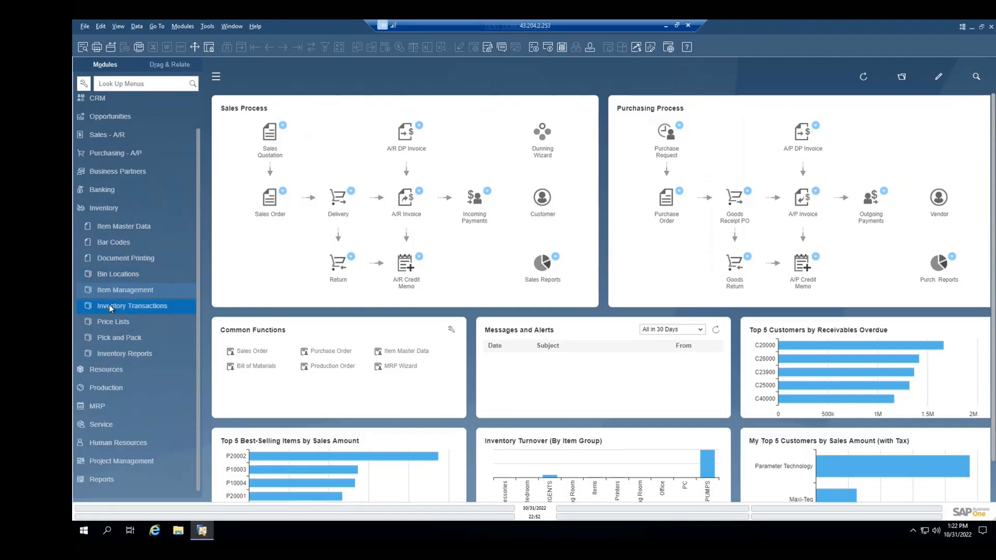
{"action": "left_click", "coordinate": [109, 305]}
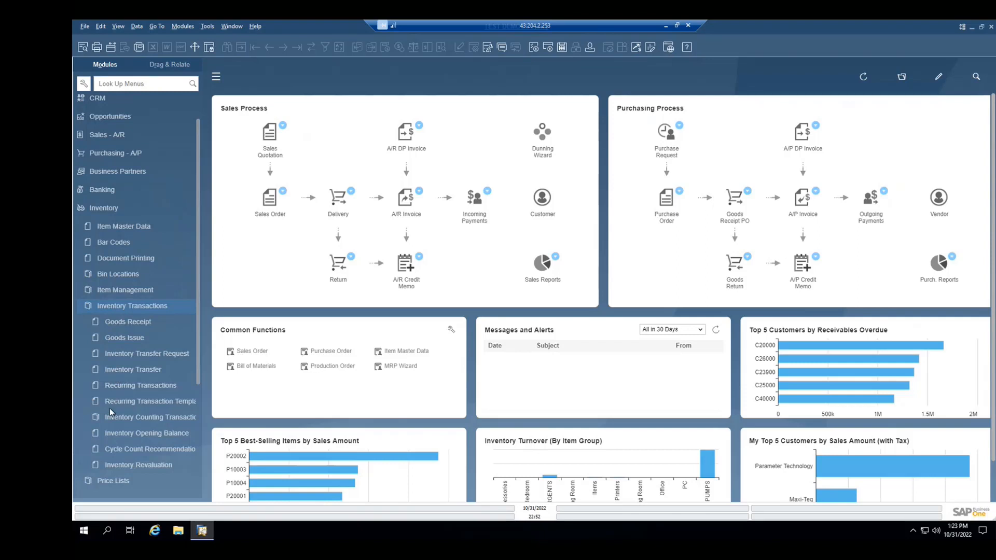
{"action": "left_click", "coordinate": [137, 326]}
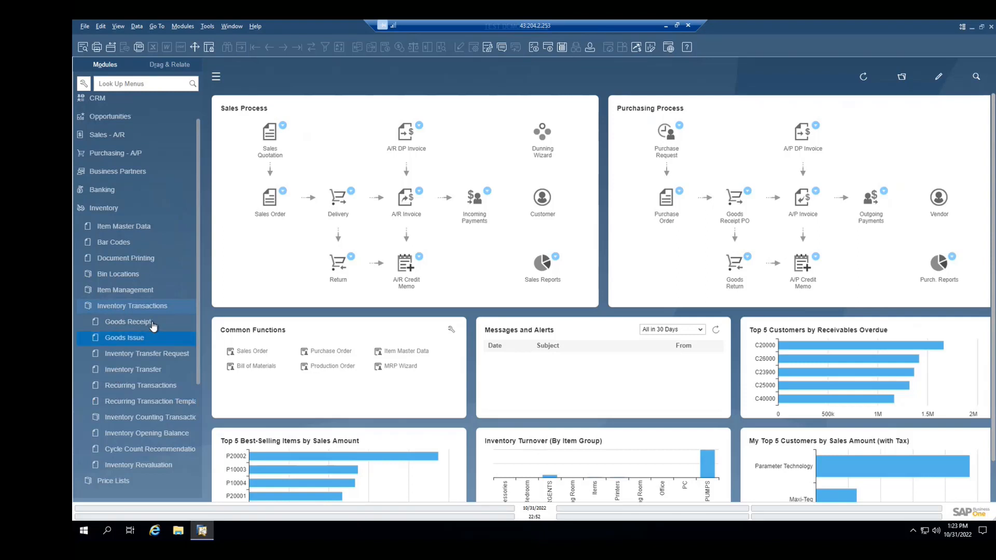
{"action": "left_click", "coordinate": [147, 354]}
{"action": "left_click", "coordinate": [148, 369]}
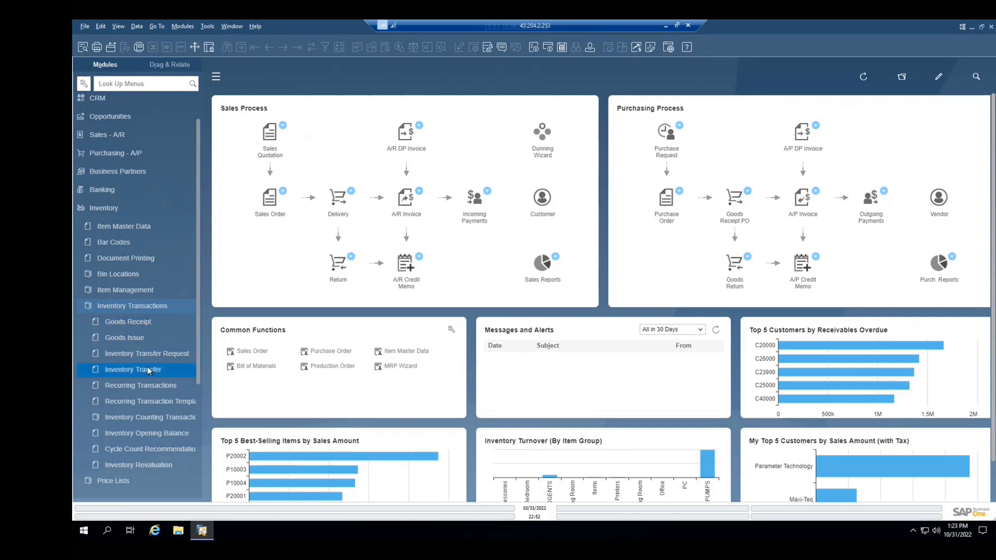
{"action": "left_click", "coordinate": [120, 307]}
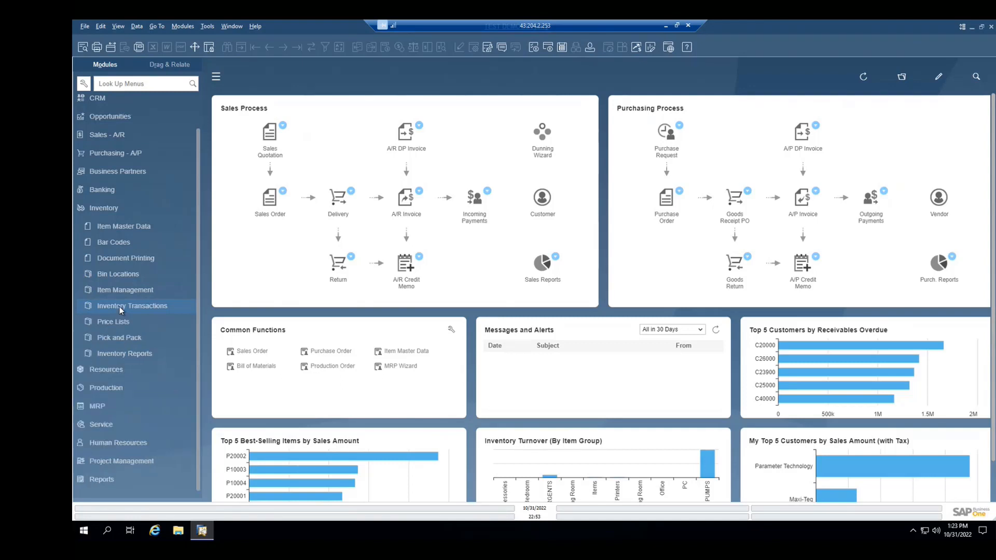
{"action": "left_click", "coordinate": [124, 353]}
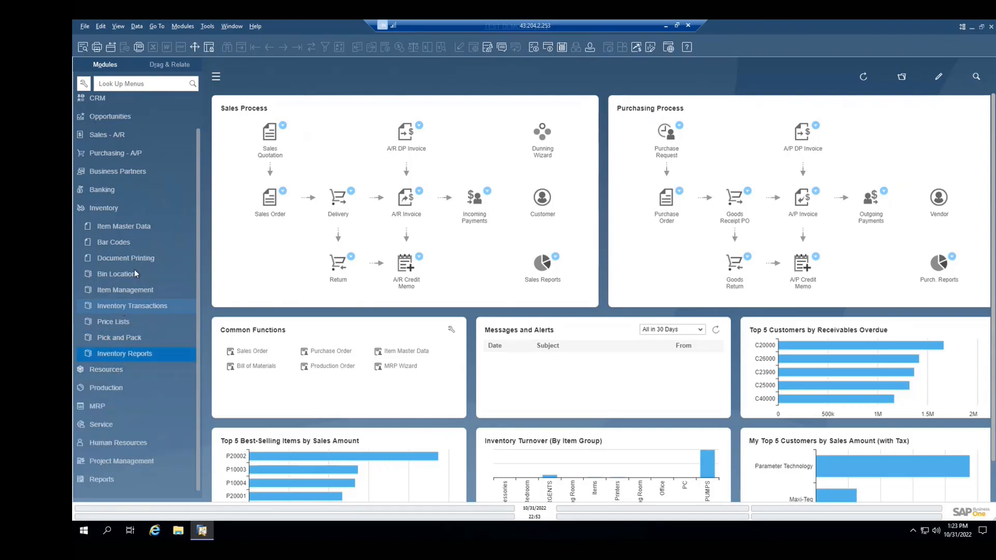
{"action": "left_click", "coordinate": [108, 210]}
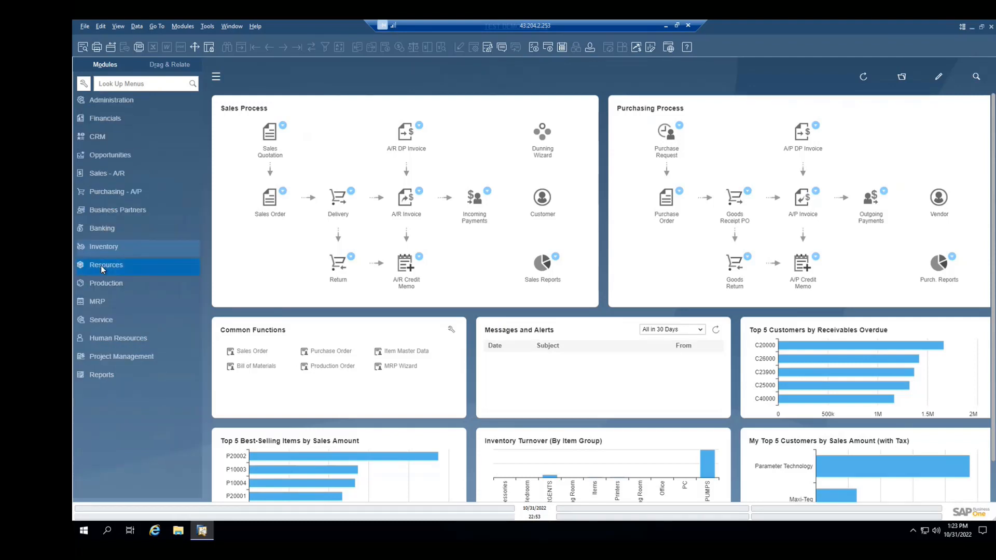
- Look through the functions offered in the Resources, Production and MRP modules, collapsing each module when done
{"action": "left_click", "coordinate": [137, 271]}
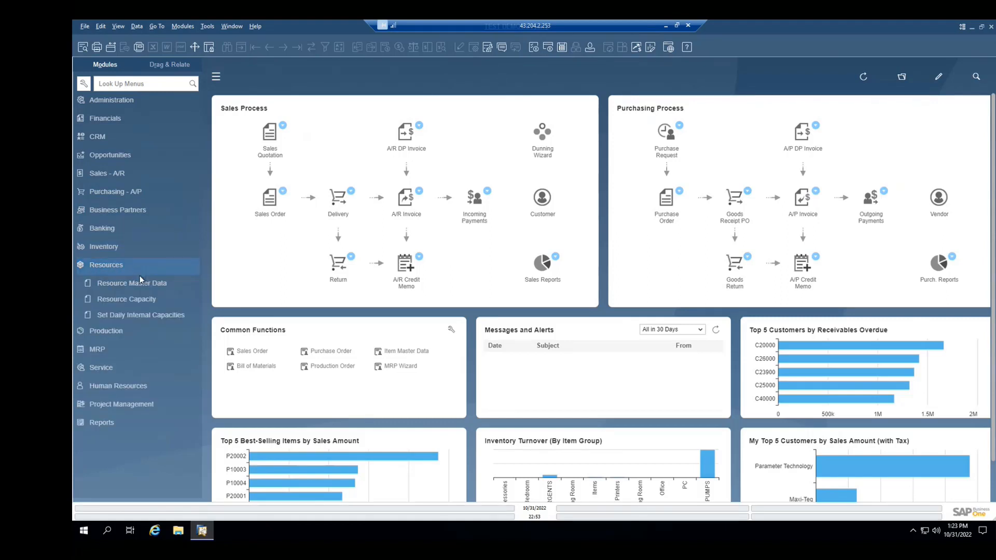
{"action": "left_click", "coordinate": [143, 282]}
{"action": "left_click", "coordinate": [102, 266]}
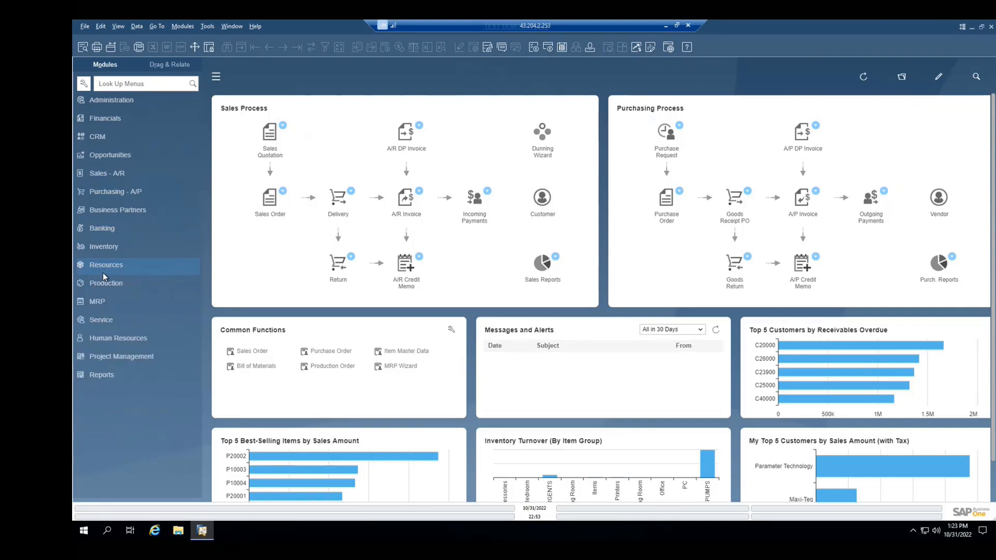
{"action": "left_click", "coordinate": [102, 284]}
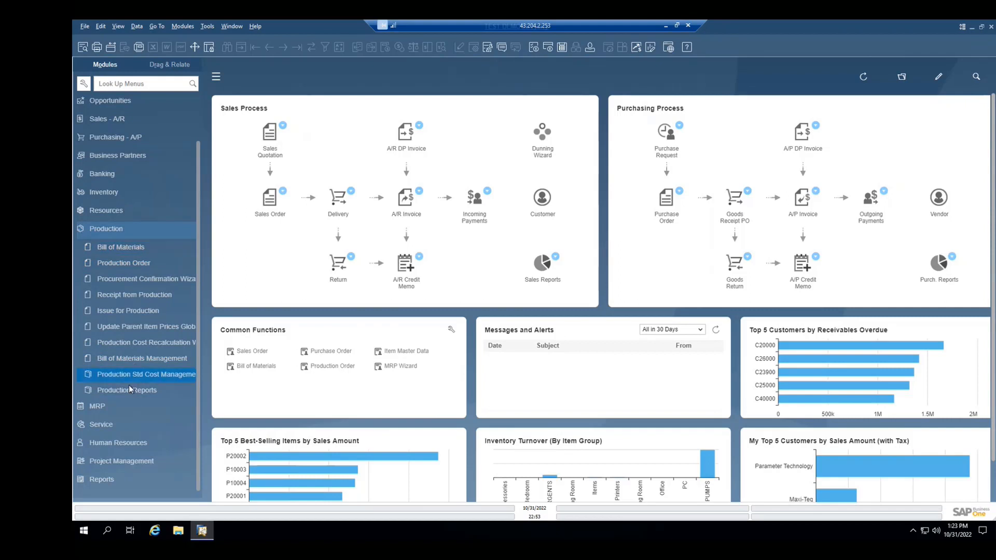
{"action": "left_click", "coordinate": [113, 230]}
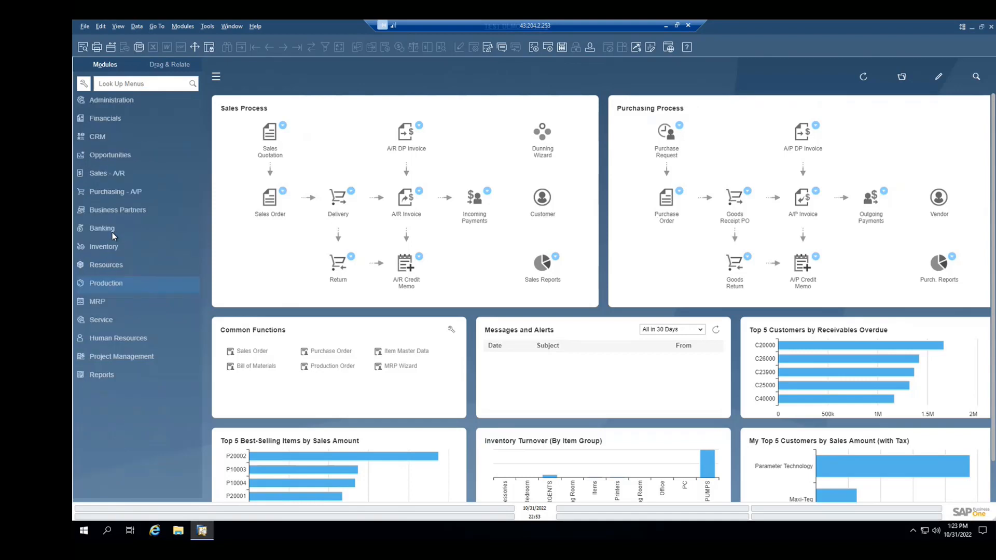
{"action": "left_click", "coordinate": [117, 302]}
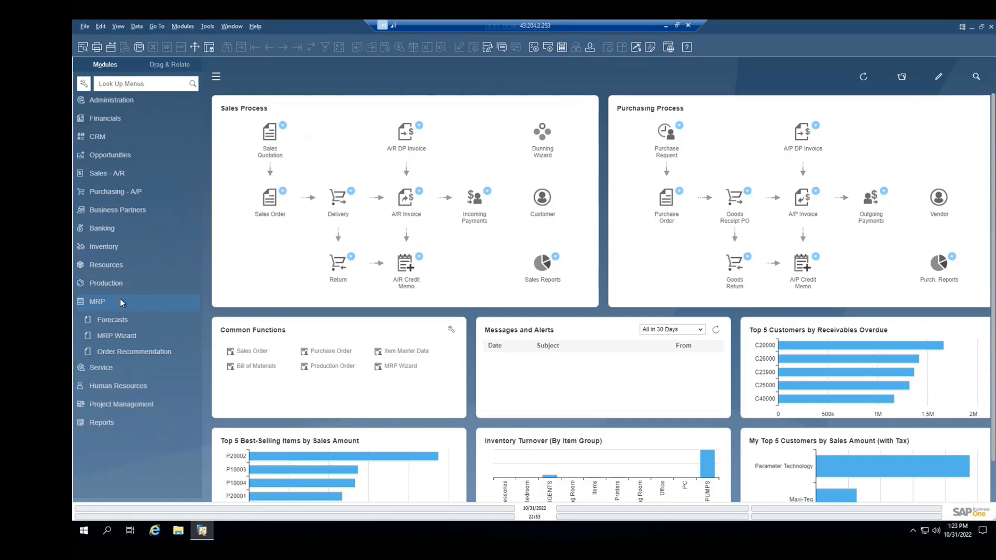
{"action": "left_click", "coordinate": [119, 303]}
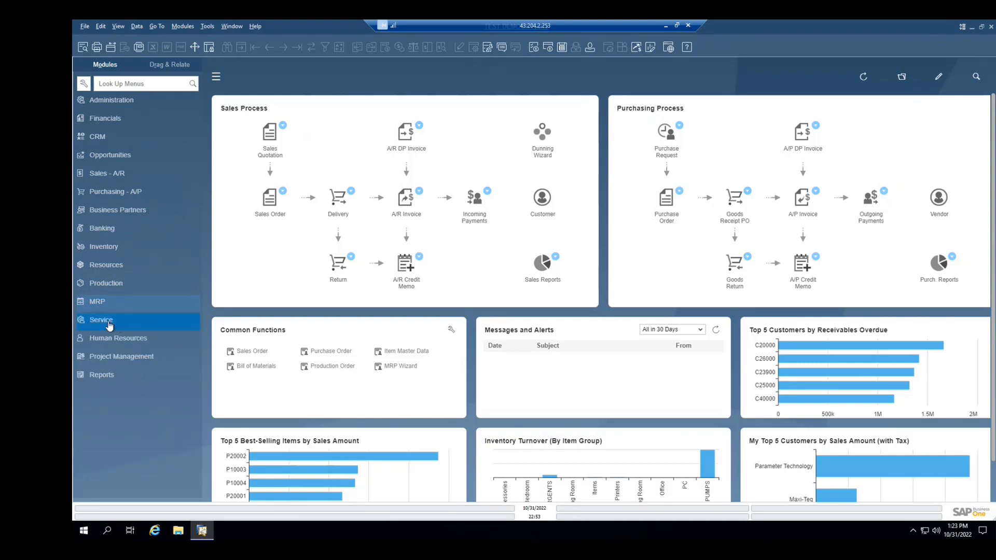
- Look through the functions offered in the Service, Human Resources and Project Management modules, collapsing each module when done
{"action": "left_click", "coordinate": [108, 319]}
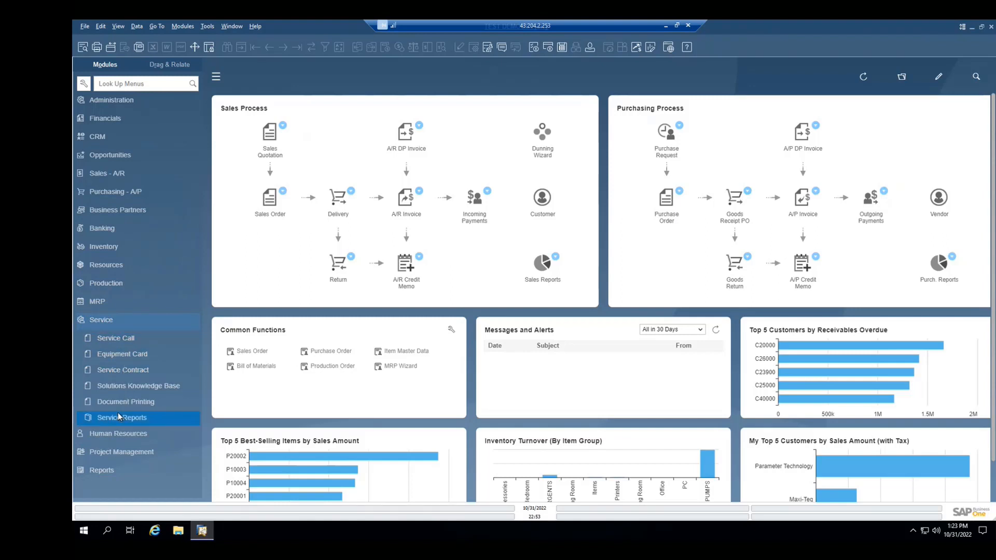
{"action": "left_click", "coordinate": [112, 321]}
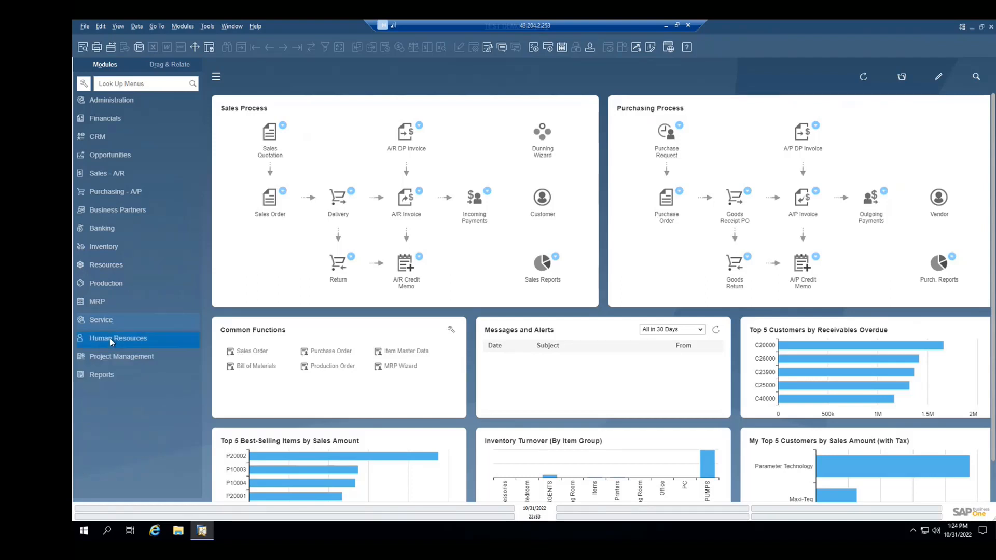
{"action": "left_click", "coordinate": [110, 338]}
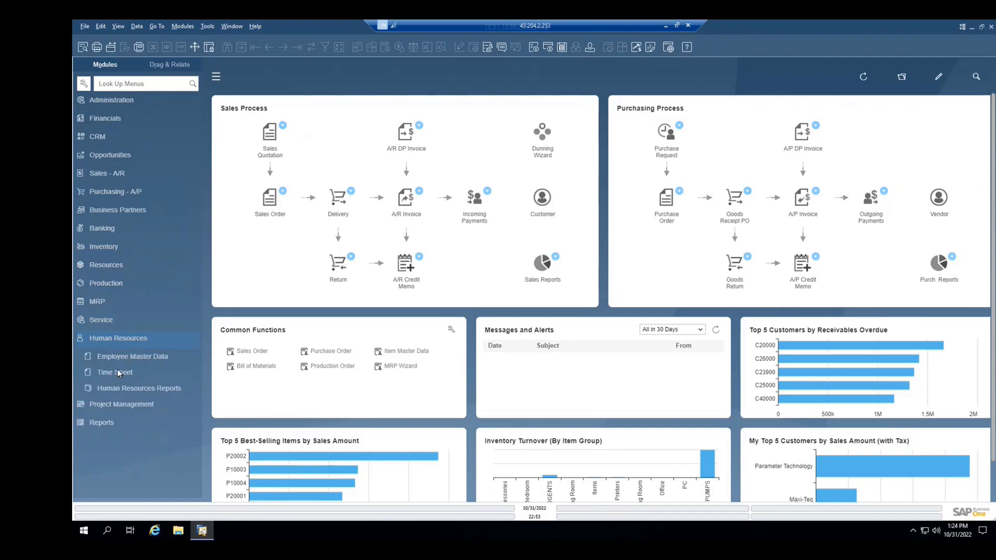
{"action": "left_click", "coordinate": [115, 339]}
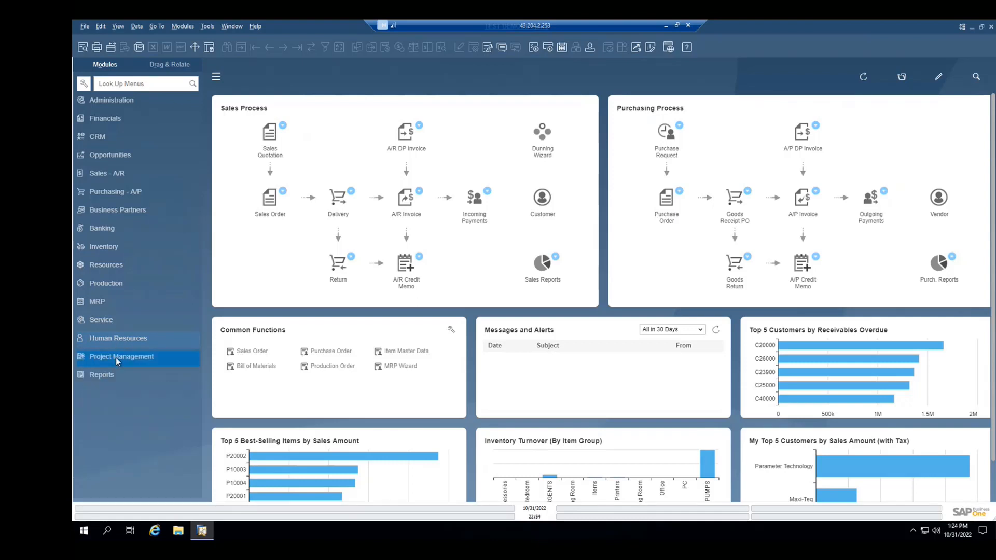
{"action": "left_click", "coordinate": [116, 357]}
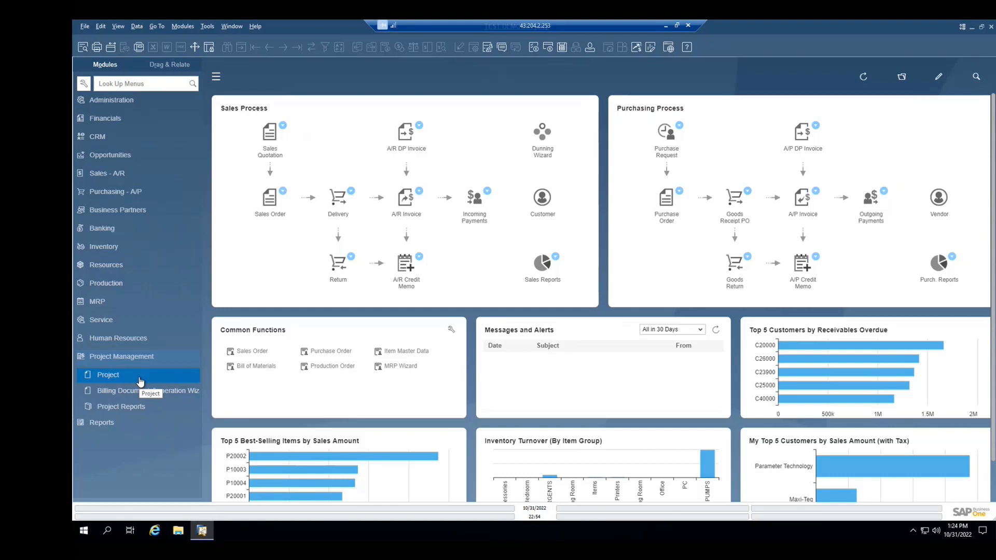
{"action": "left_click", "coordinate": [115, 357]}
- Look through the report categories in the Reports module, including the Financials reports, and collapse the module
{"action": "left_click", "coordinate": [108, 372]}
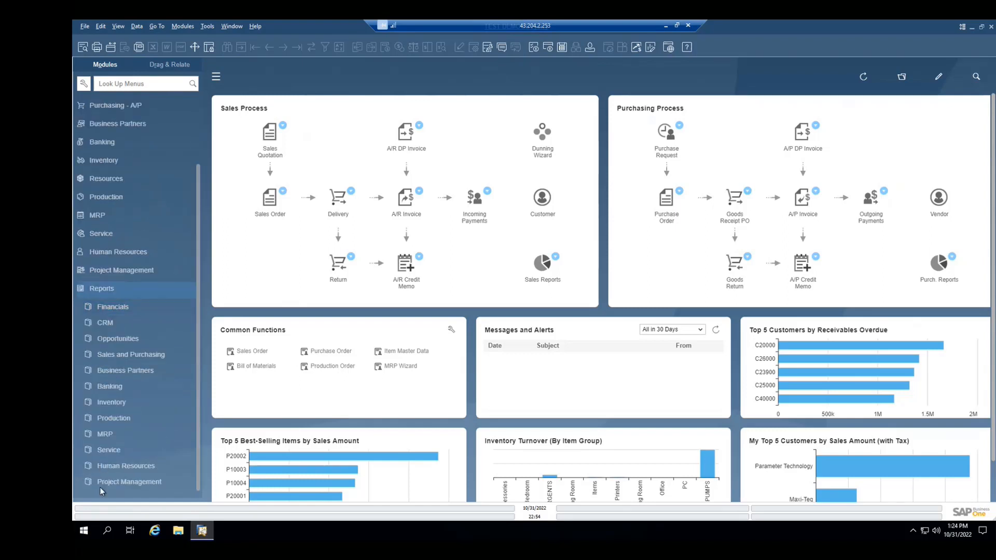
{"action": "left_click", "coordinate": [122, 308]}
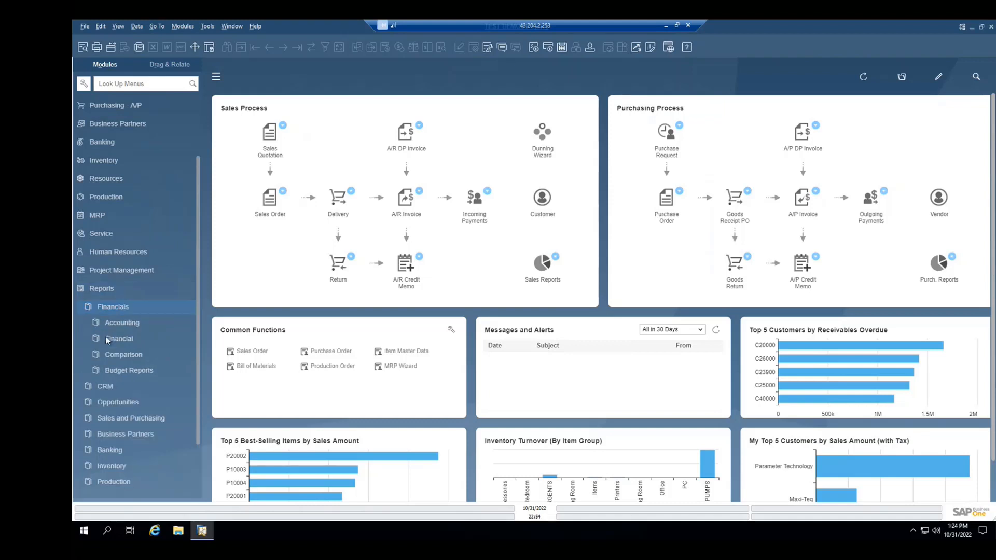
{"action": "left_click", "coordinate": [113, 308]}
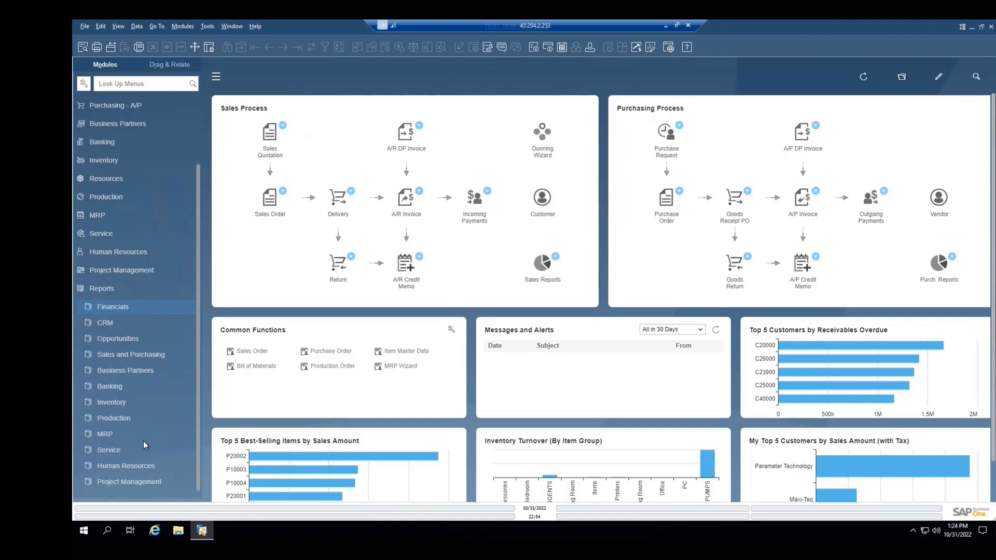
{"action": "left_click", "coordinate": [107, 289]}
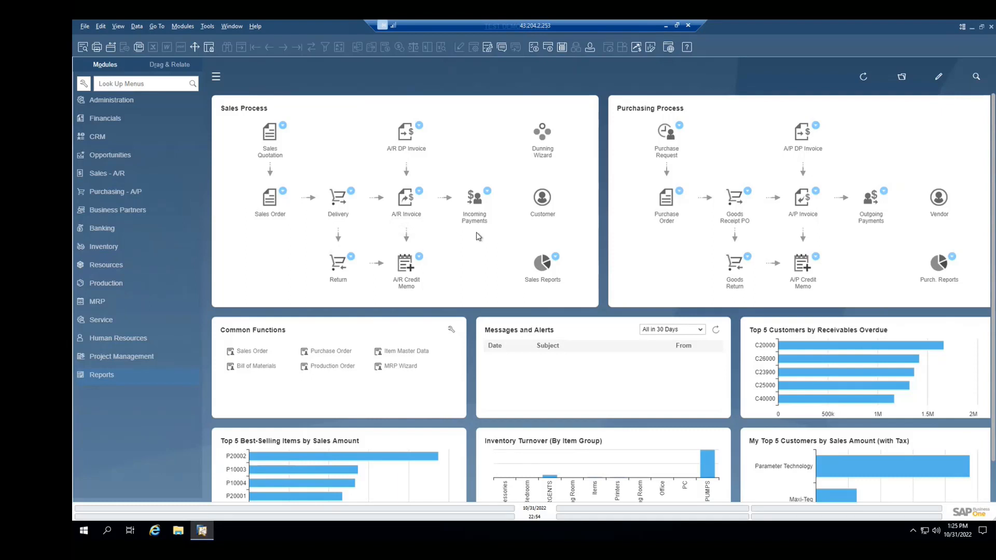
- Start a new sales order for customer Maxi-Teq with the delivery date 11/01/2022
{"action": "left_click", "coordinate": [274, 206]}
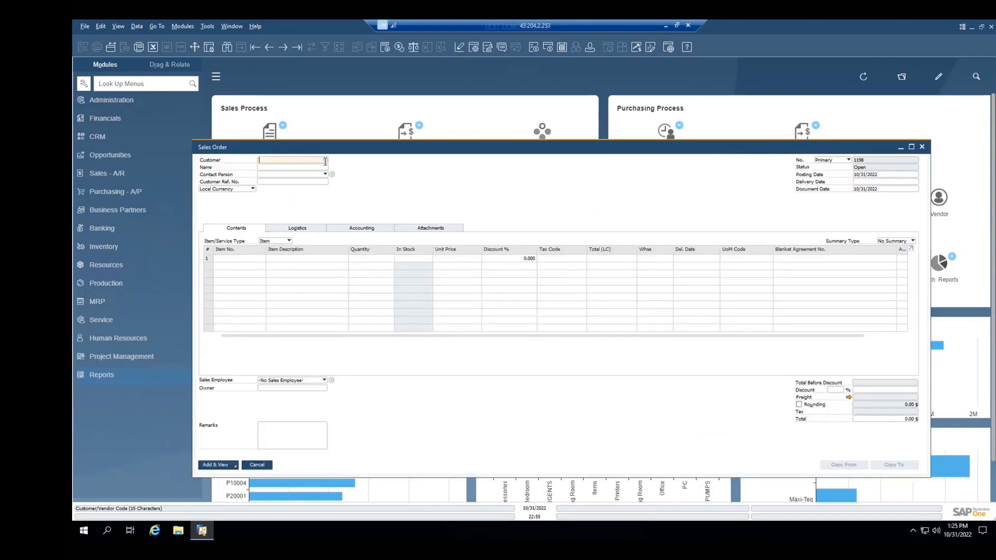
{"action": "left_click", "coordinate": [325, 160]}
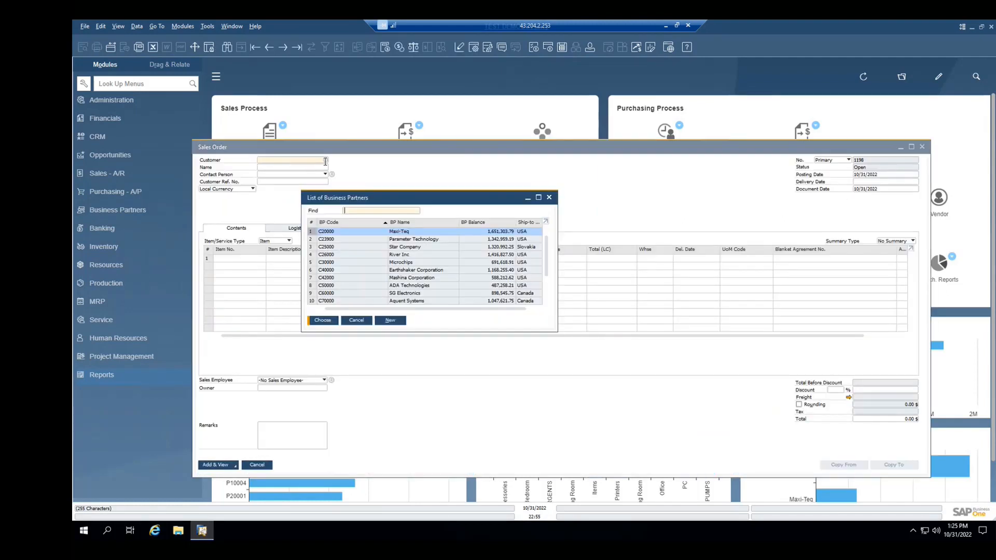
{"action": "double_click", "coordinate": [361, 231]}
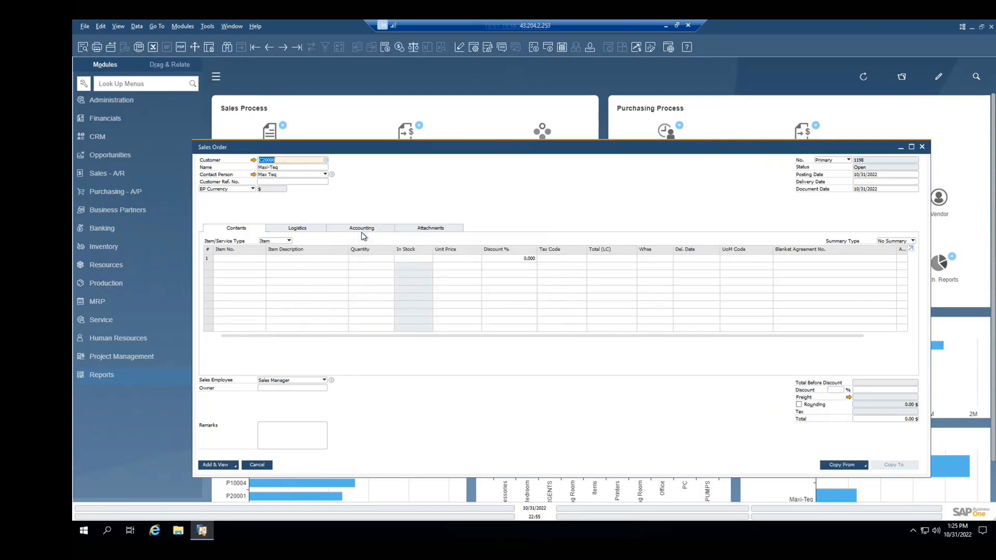
{"action": "left_click", "coordinate": [865, 182]}
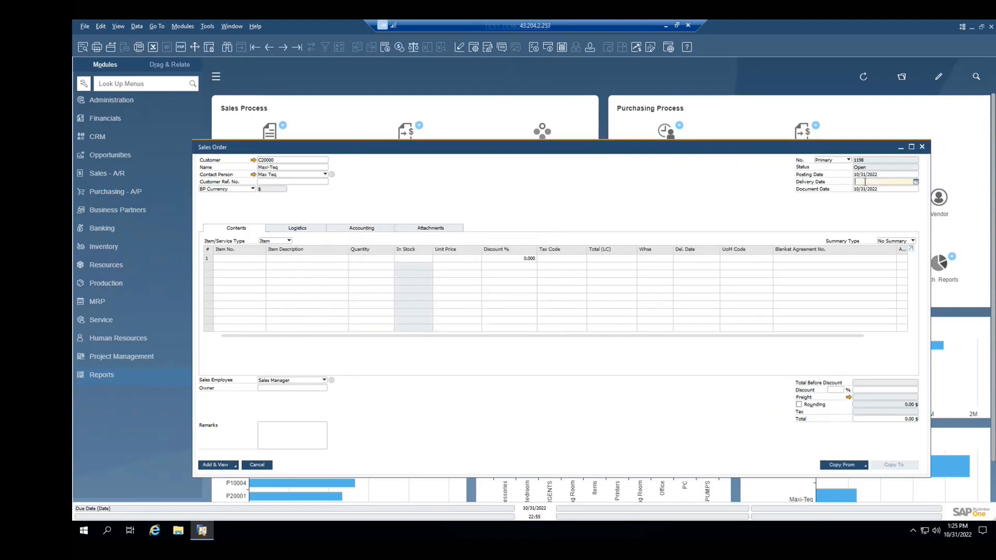
{"action": "left_click", "coordinate": [916, 183]}
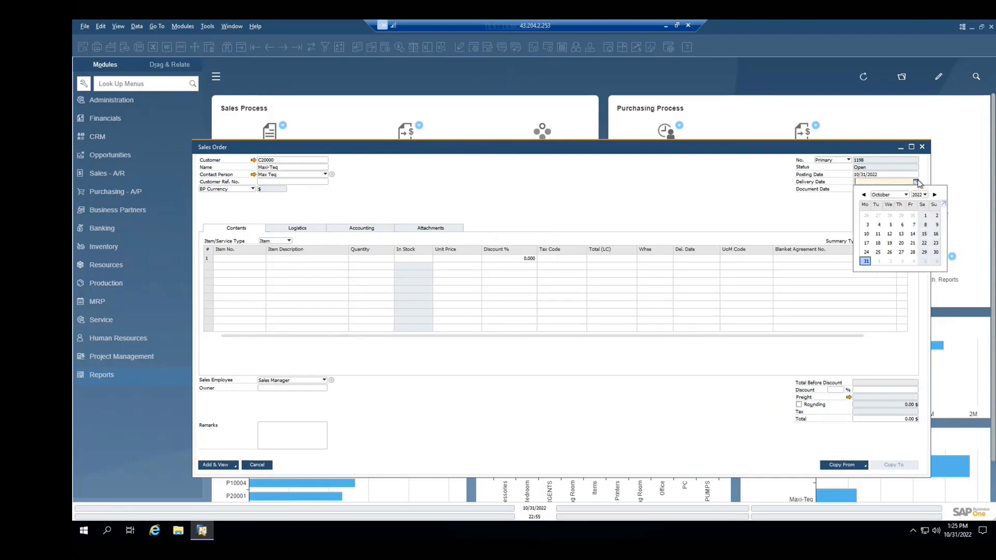
{"action": "left_click", "coordinate": [879, 262]}
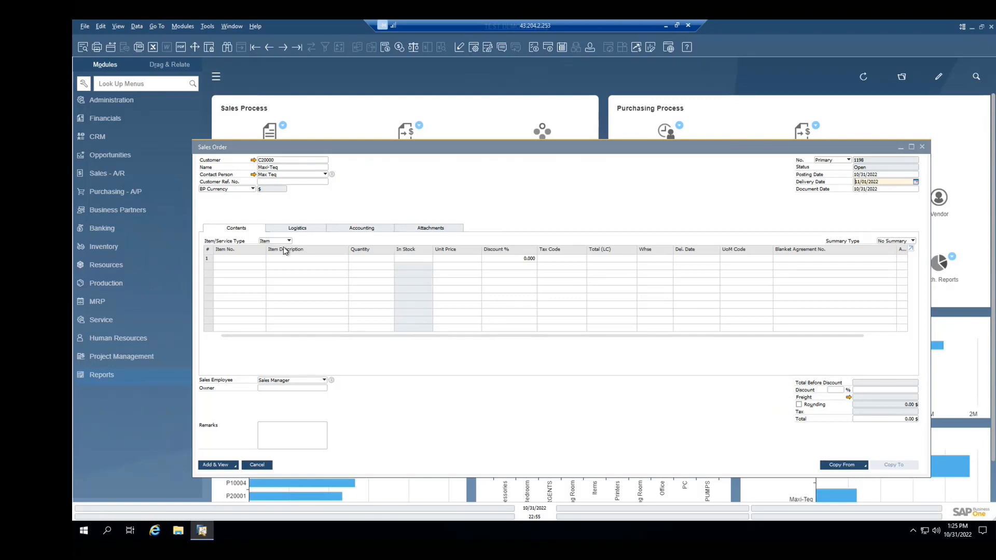
- Add items A00001 (J.B. Officeprint 1420) and A00002 (J.B. Officeprint 1111) to the sales order's contents
{"action": "left_click", "coordinate": [252, 259]}
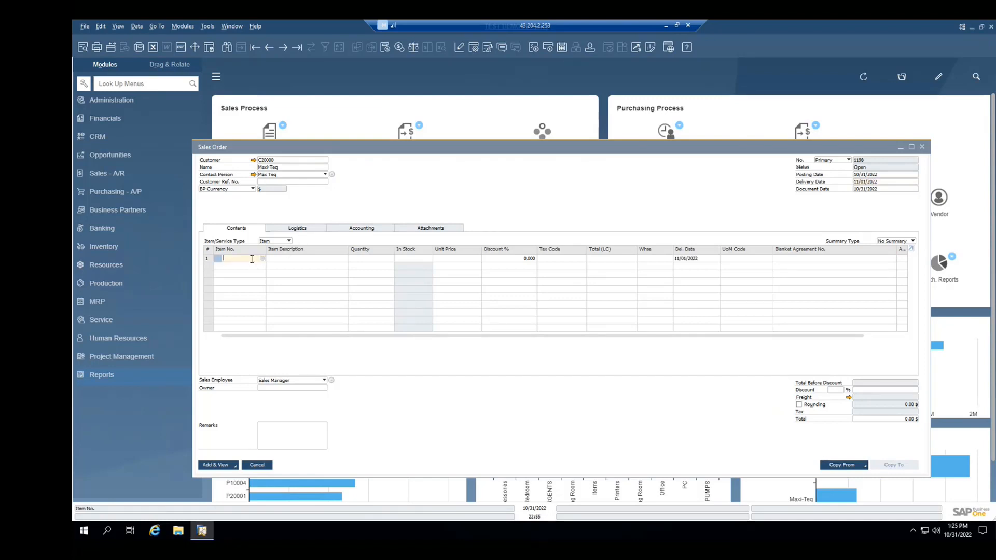
{"action": "key", "text": "Tab"}
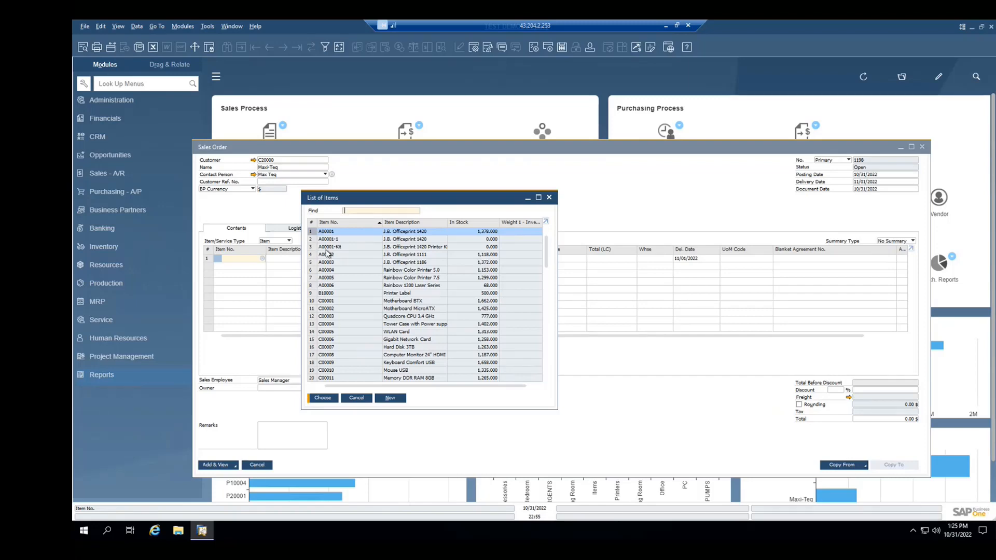
{"action": "left_click", "coordinate": [327, 257]}
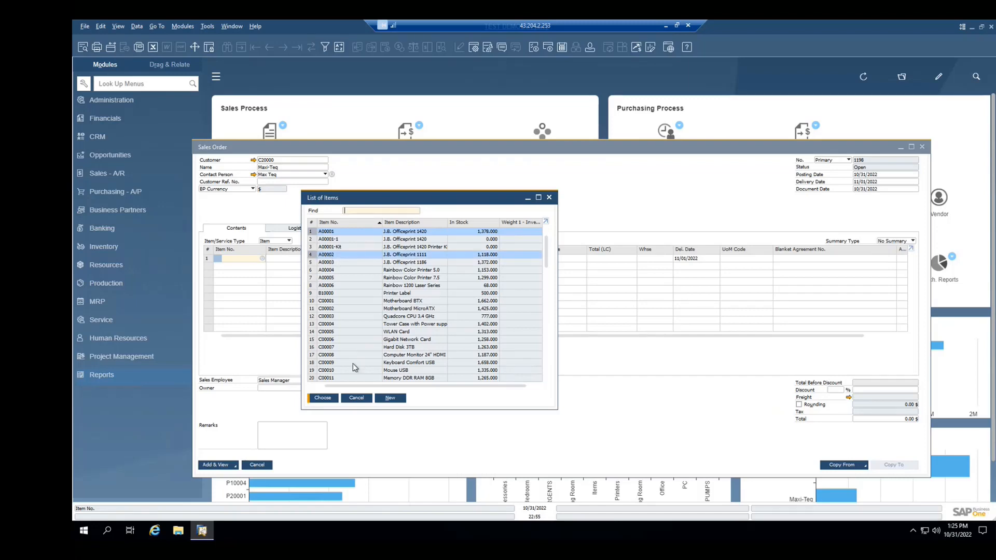
{"action": "left_click", "coordinate": [333, 401]}
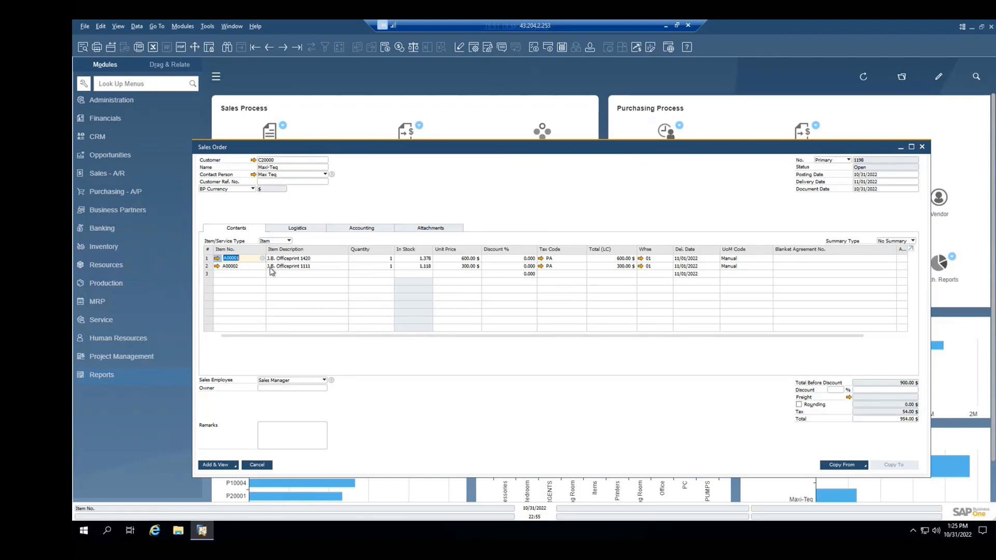
- Set the quantity of items A00001 and A00002 to 2 each and add the sales order
{"action": "left_click", "coordinate": [378, 259]}
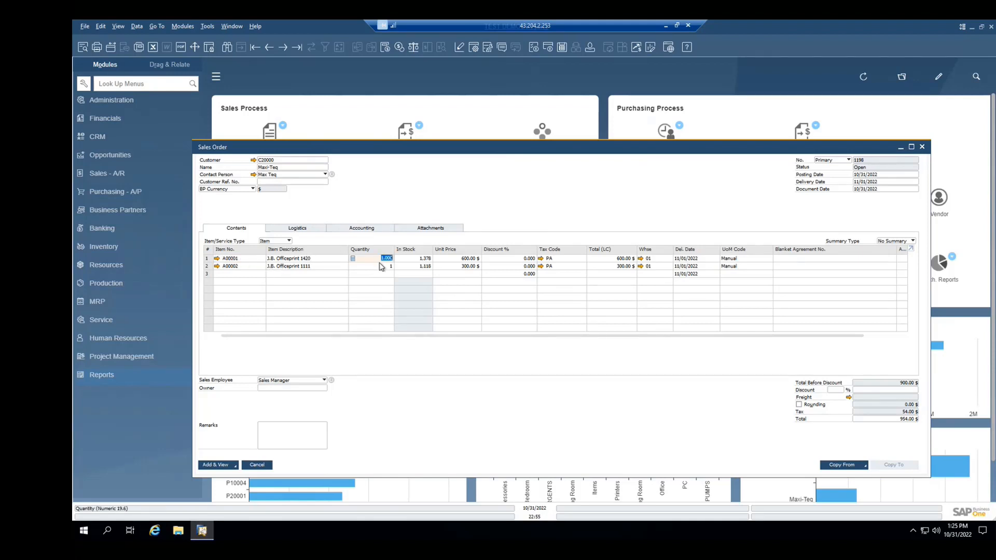
{"action": "type", "text": "2"}
{"action": "left_click", "coordinate": [379, 266]}
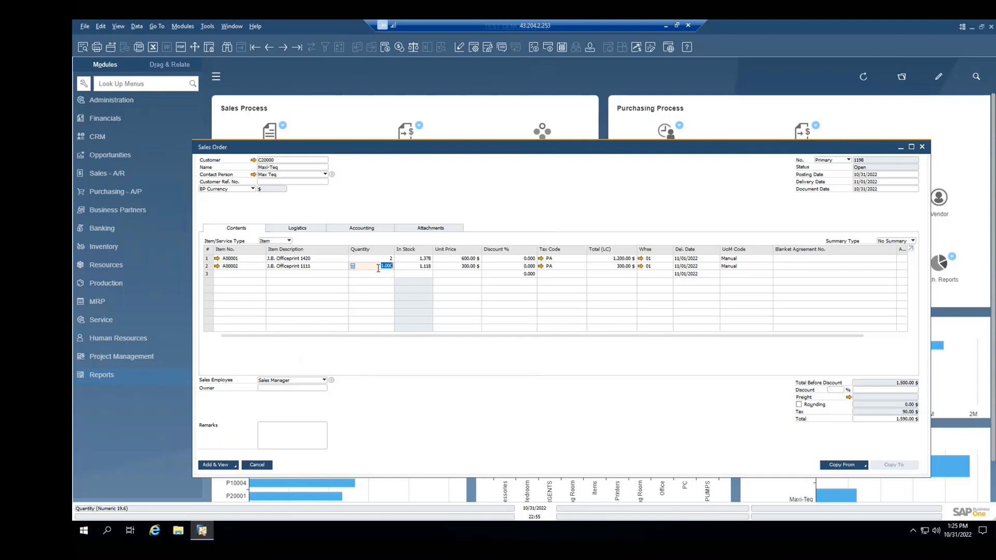
{"action": "type", "text": "2"}
{"action": "key", "text": "Tab"}
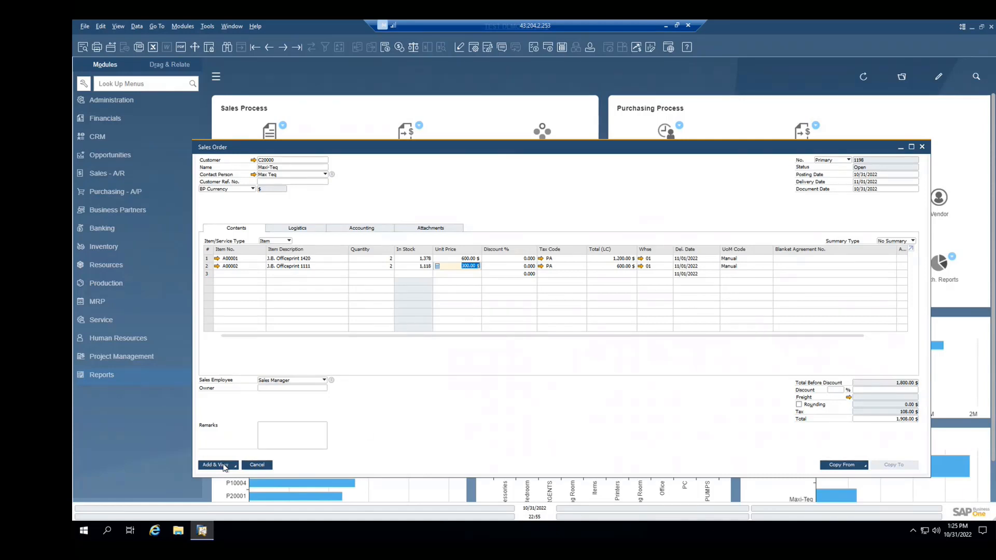
{"action": "left_click", "coordinate": [224, 466]}
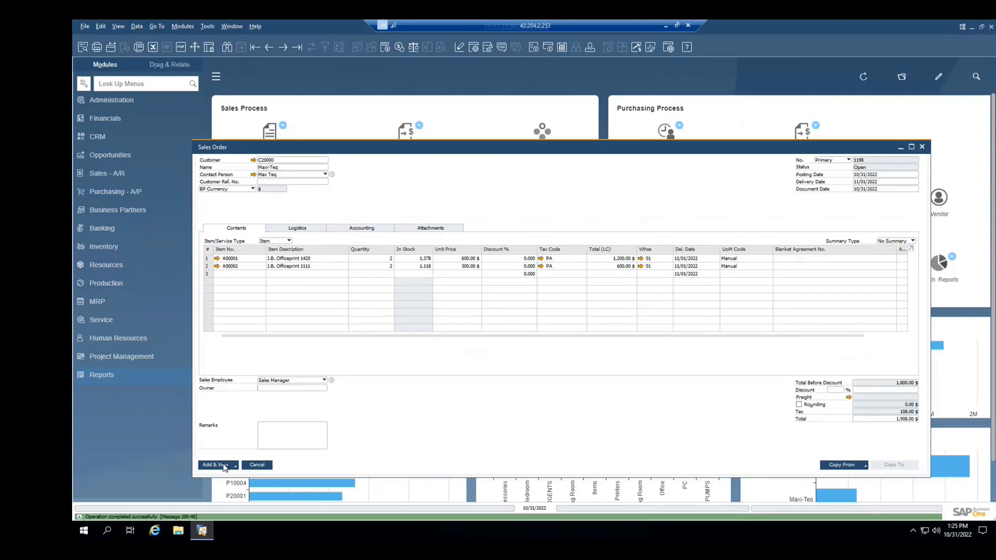
- Enable Print Picking Sheet in the sales order's logistics settings and update the order
{"action": "left_click", "coordinate": [282, 228]}
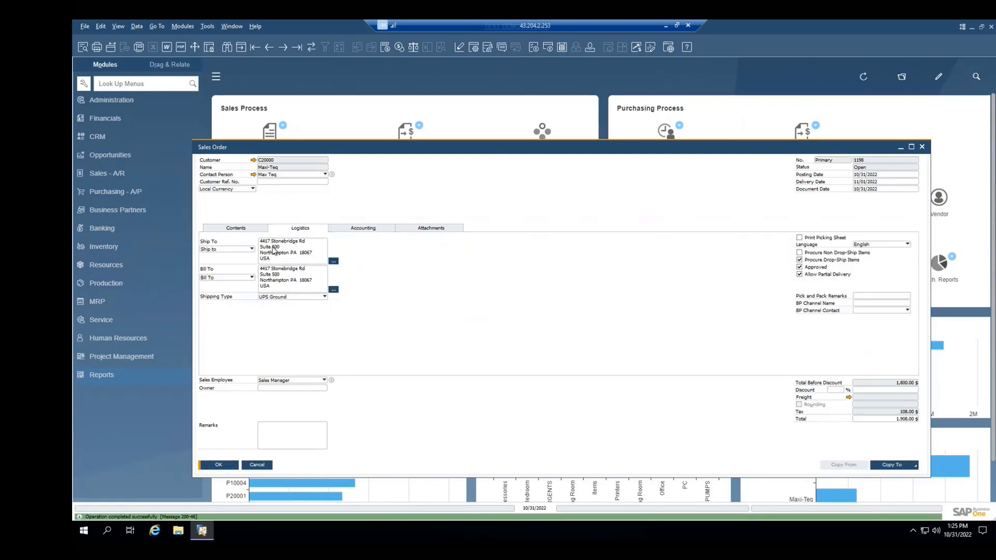
{"action": "left_click", "coordinate": [246, 251]}
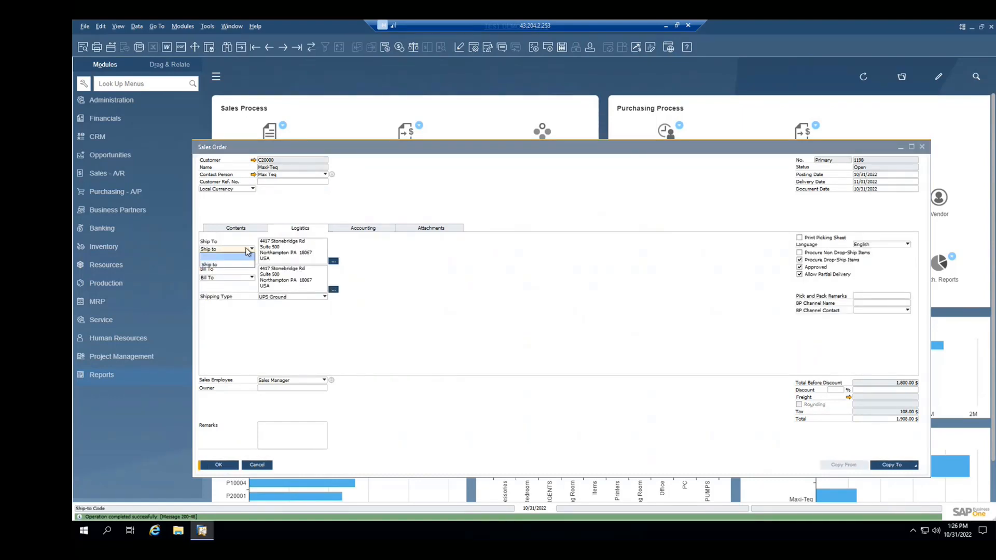
{"action": "left_click", "coordinate": [247, 251]}
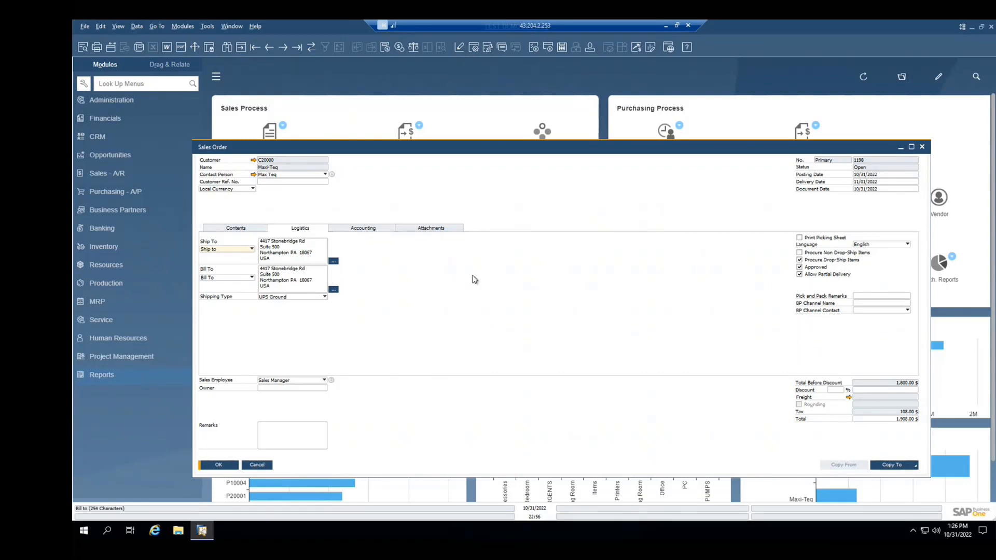
{"action": "left_click", "coordinate": [799, 237]}
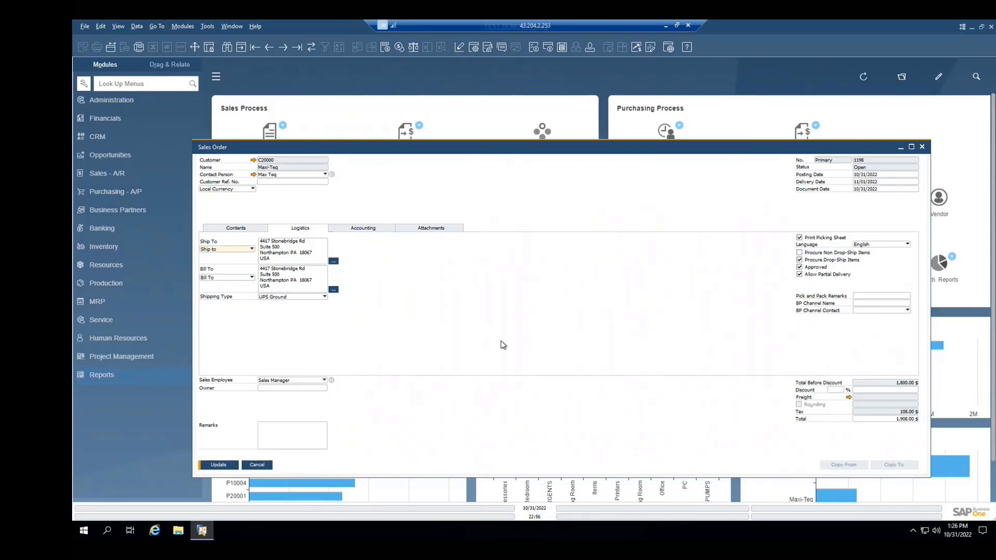
{"action": "left_click", "coordinate": [218, 465]}
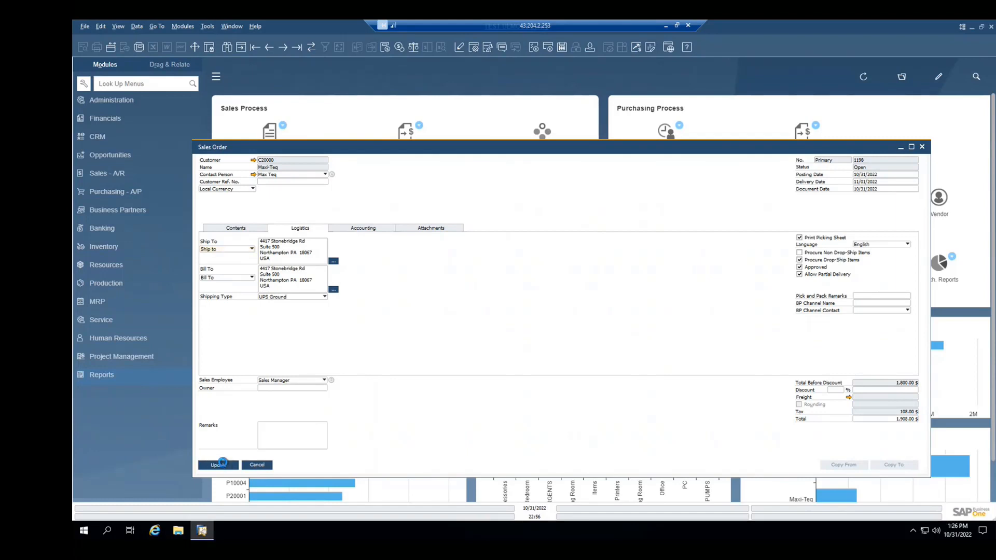
- Preview the sales order's pick list without the order document, and close the preview
{"action": "right_click", "coordinate": [400, 277]}
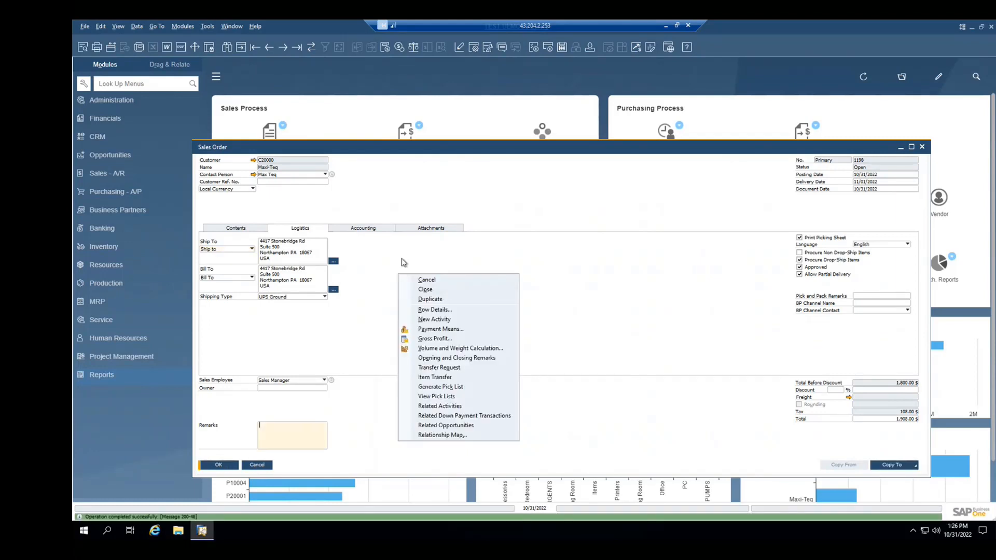
{"action": "left_click", "coordinate": [86, 46]}
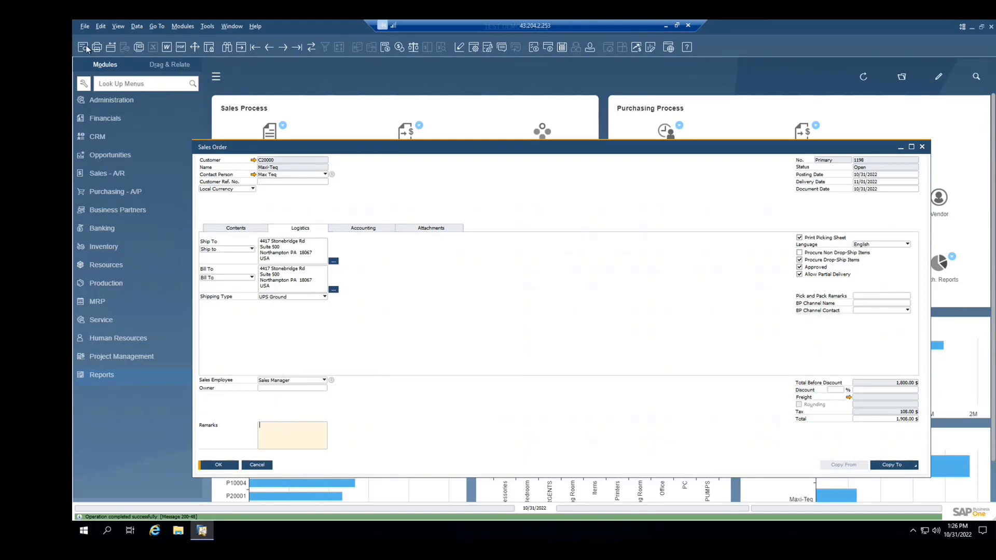
{"action": "left_click", "coordinate": [85, 45]}
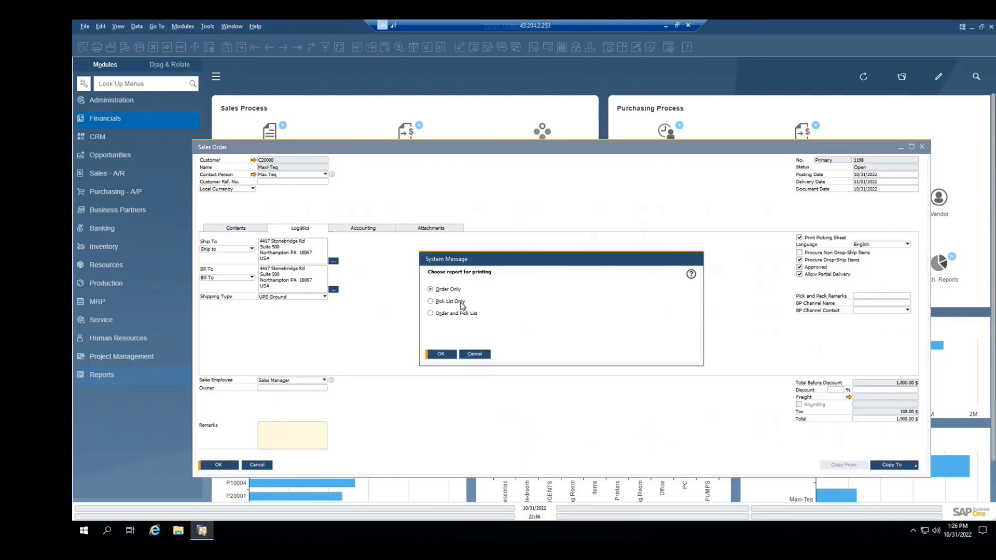
{"action": "left_click", "coordinate": [449, 354]}
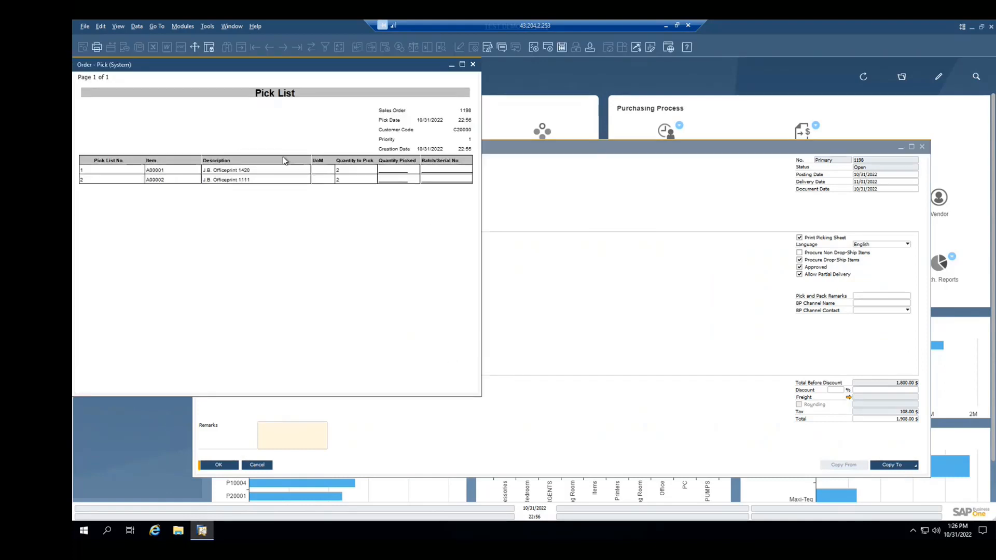
{"action": "left_click", "coordinate": [473, 65]}
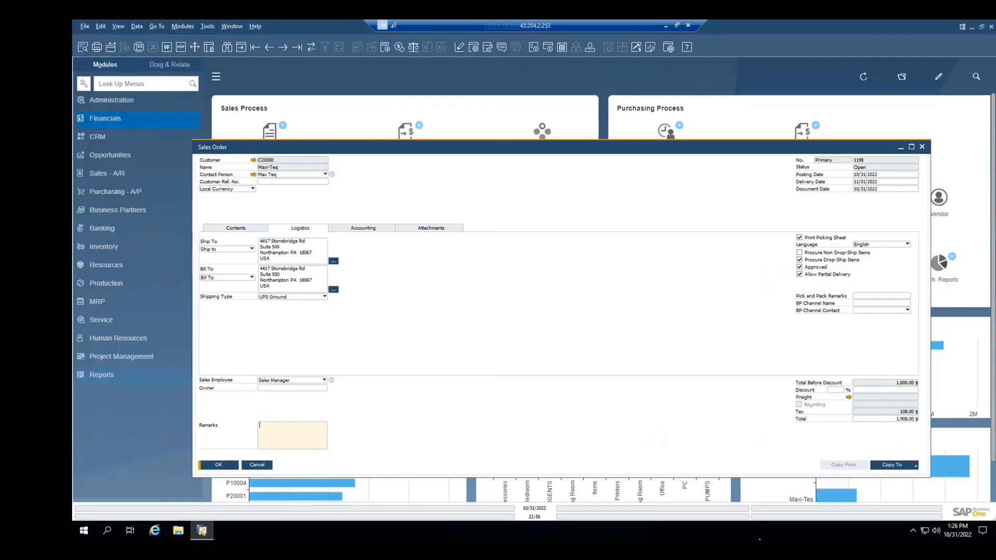
- Copy the sales order to a delivery and add it, agreeing to continue for all items despite minimum inventory levels
{"action": "left_click", "coordinate": [916, 466]}
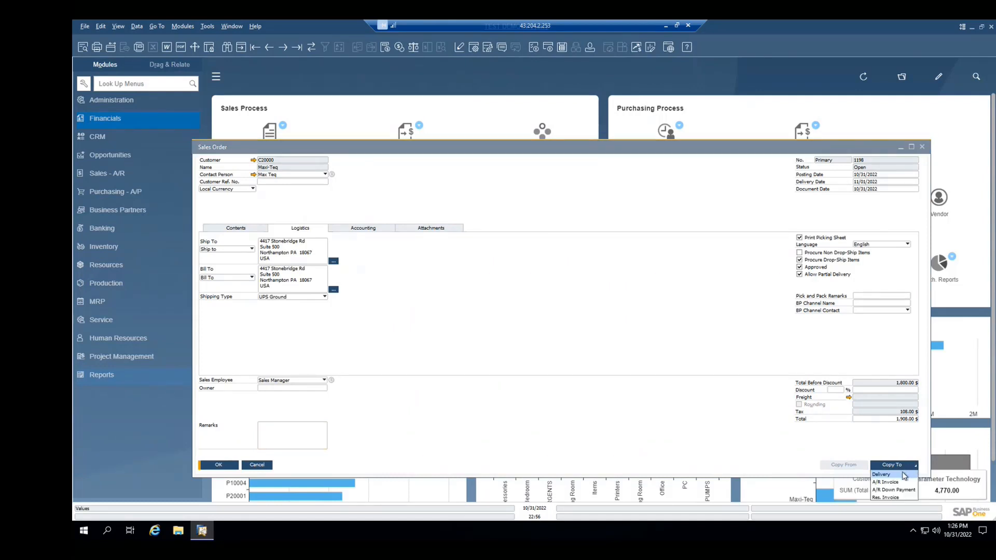
{"action": "left_click", "coordinate": [903, 475]}
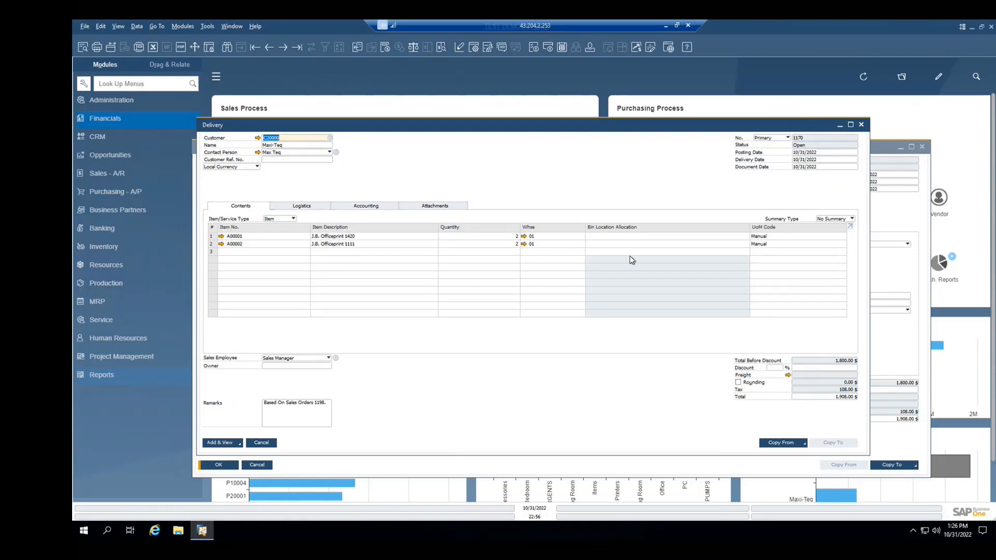
{"action": "left_click", "coordinate": [229, 444]}
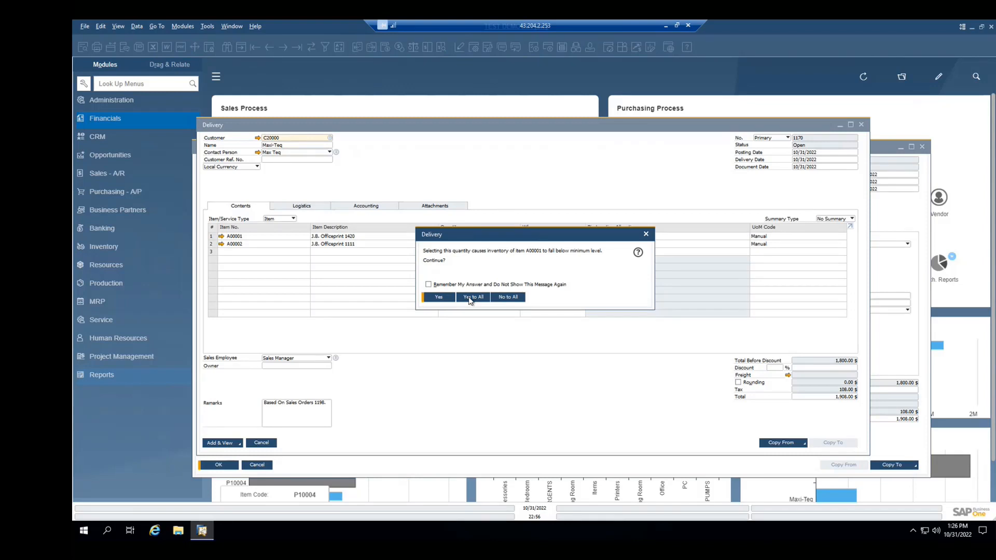
{"action": "left_click", "coordinate": [472, 297]}
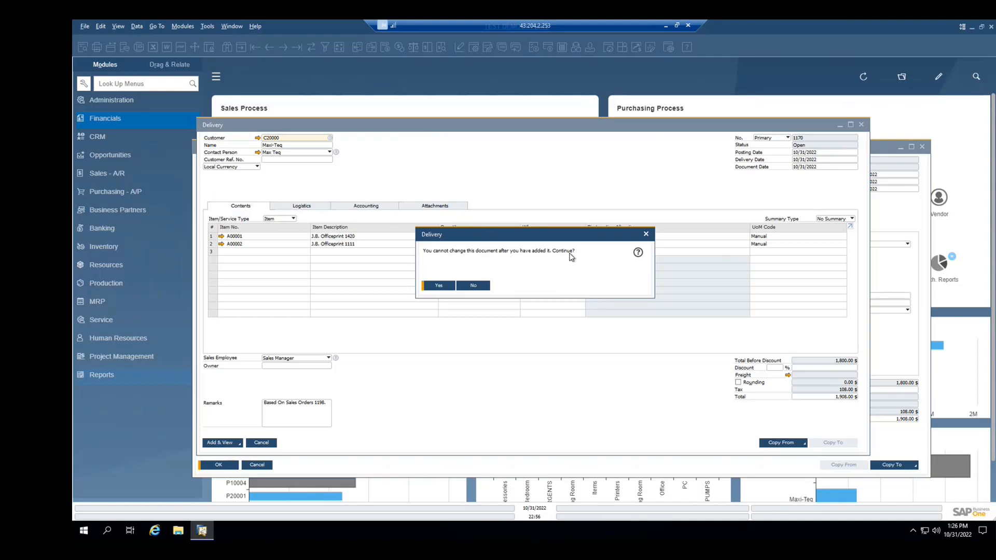
{"action": "left_click", "coordinate": [442, 285]}
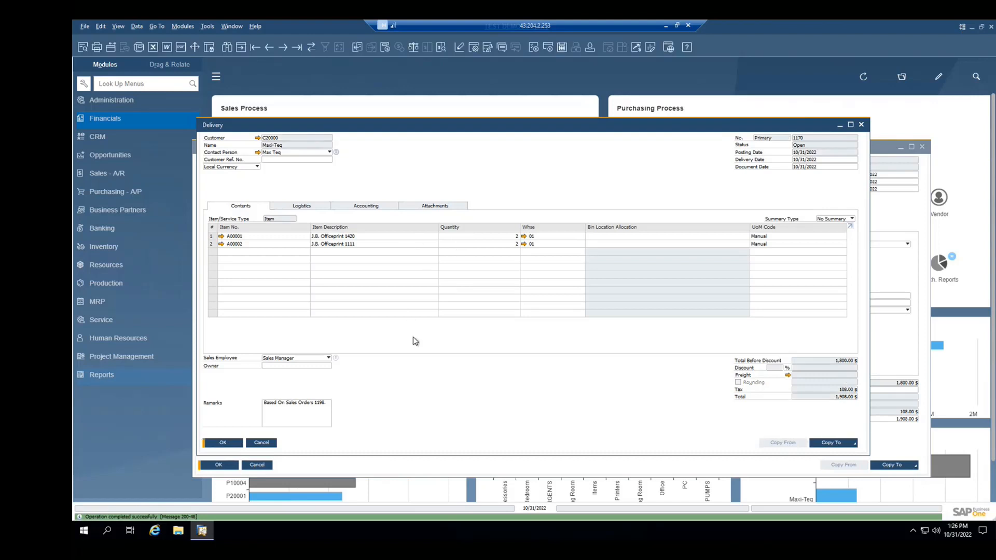
- Preview the delivery's packing list, look through the report, and close it
{"action": "right_click", "coordinate": [455, 184]}
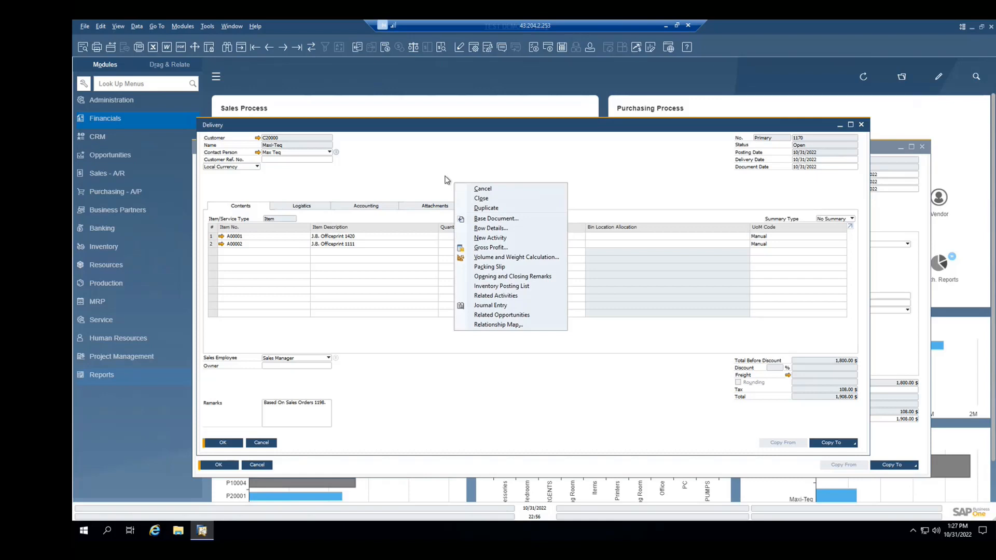
{"action": "left_click", "coordinate": [444, 179]}
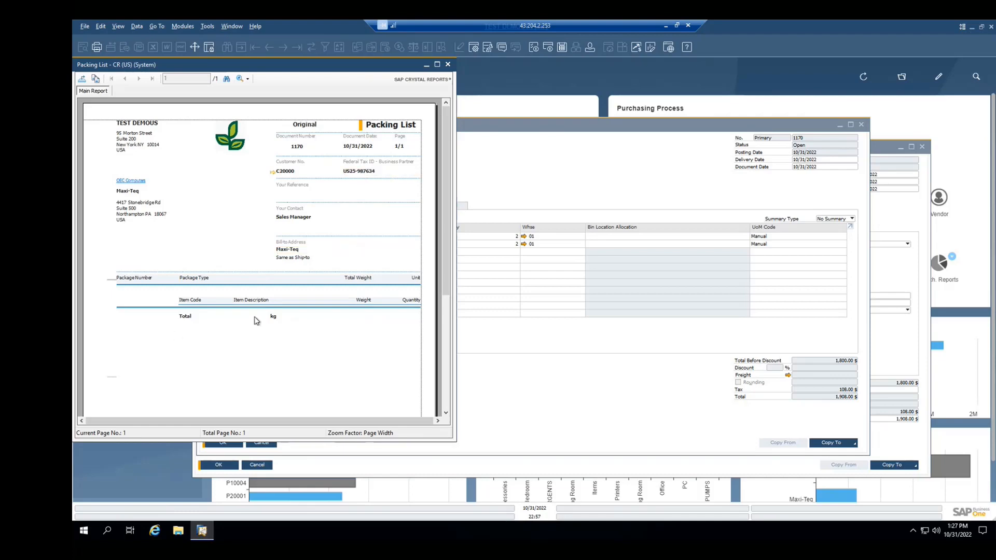
{"action": "scroll", "coordinate": [285, 247], "scroll_direction": "down", "scroll_amount": 3}
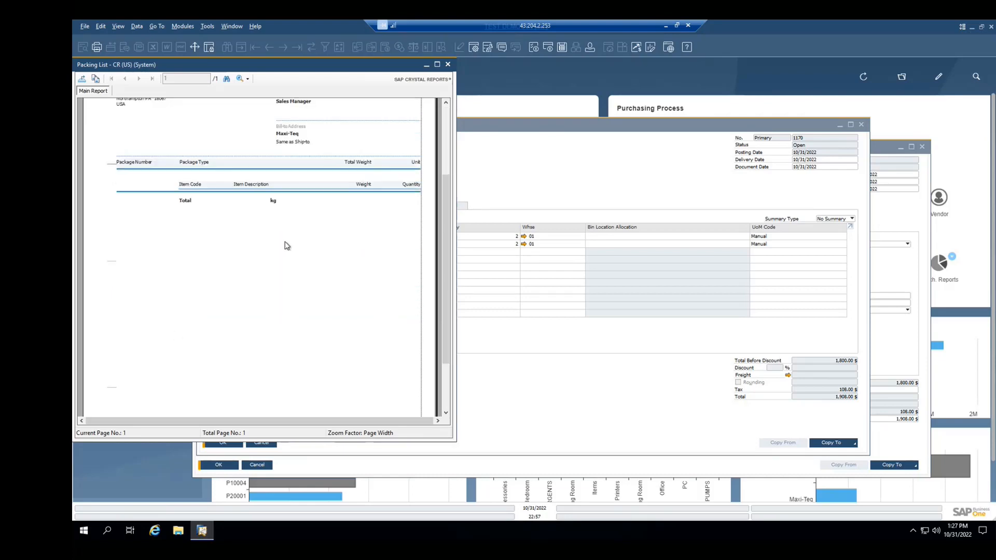
{"action": "scroll", "coordinate": [284, 244], "scroll_direction": "up", "scroll_amount": 3}
{"action": "left_click", "coordinate": [448, 65]}
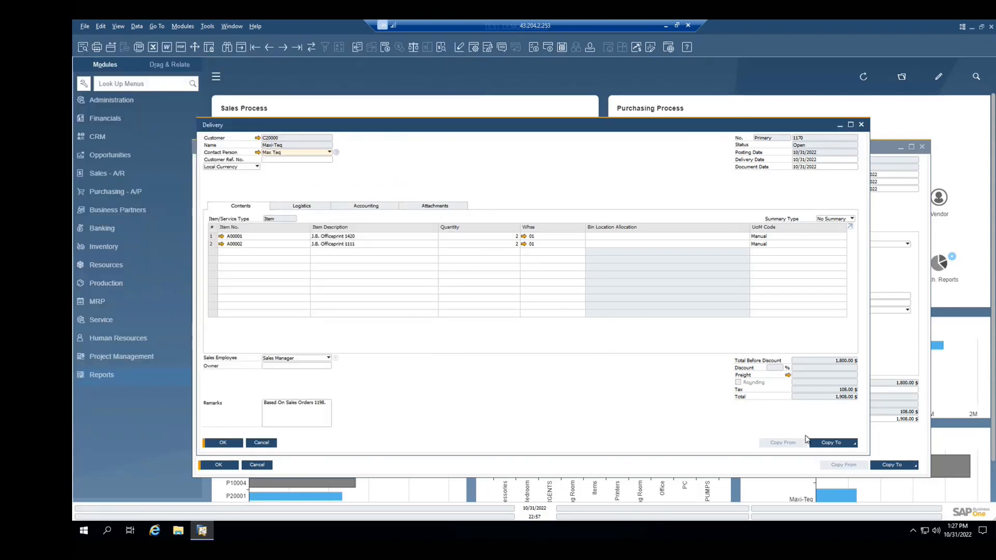
- Copy the delivery to an A/R invoice and add the invoice
{"action": "left_click", "coordinate": [832, 444]}
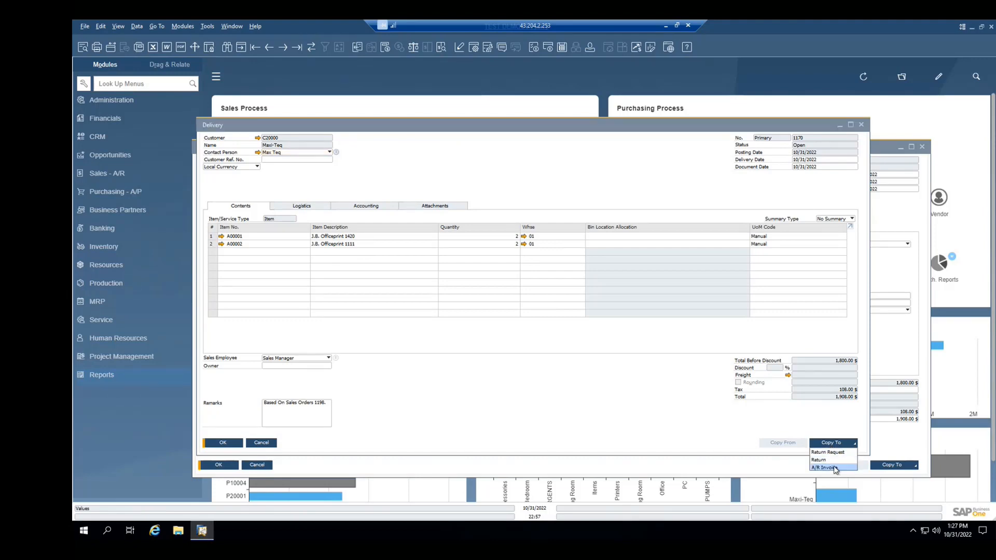
{"action": "left_click", "coordinate": [834, 468]}
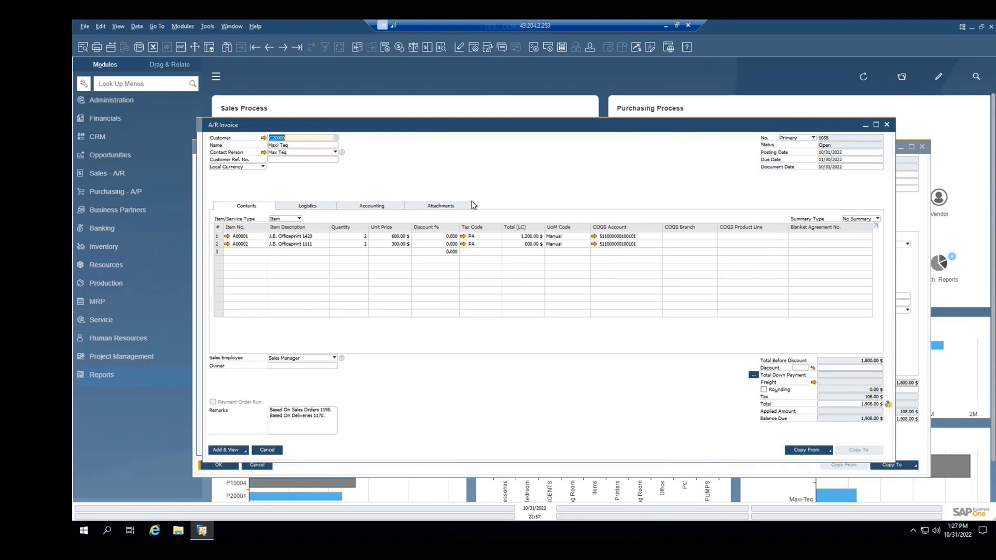
{"action": "left_click", "coordinate": [238, 450]}
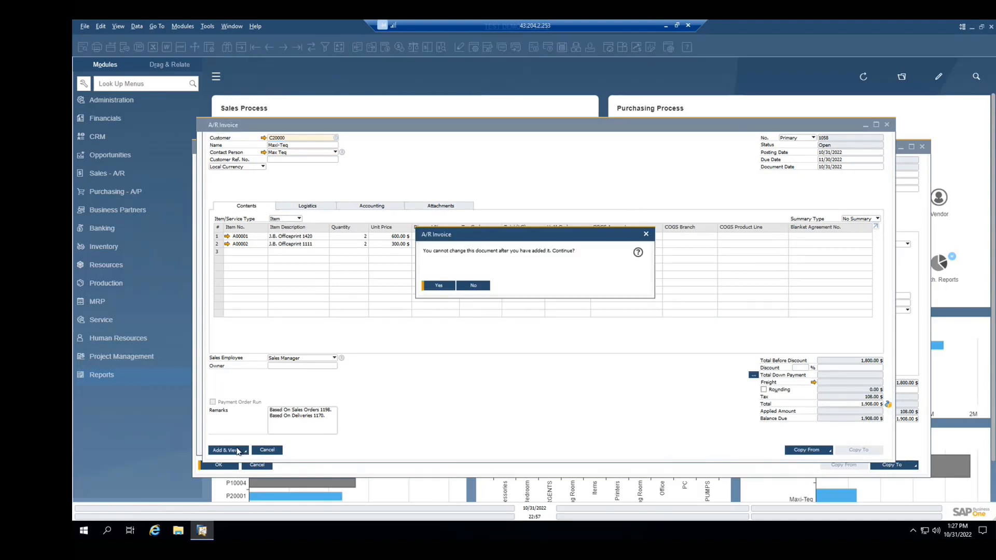
{"action": "left_click", "coordinate": [436, 286]}
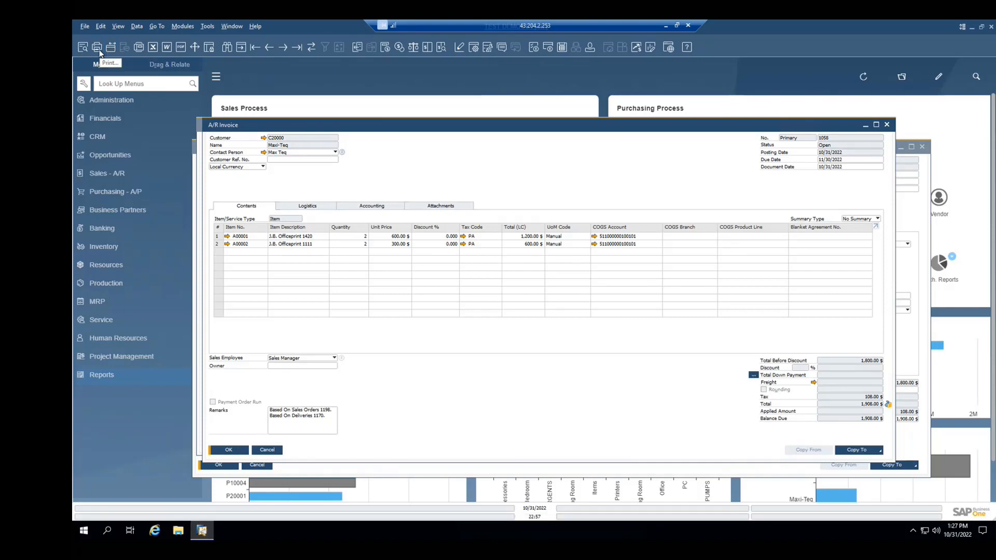
- Record an incoming check payment of 1,869.84 $ for the A/R invoice and add the payment
{"action": "left_click", "coordinate": [888, 405]}
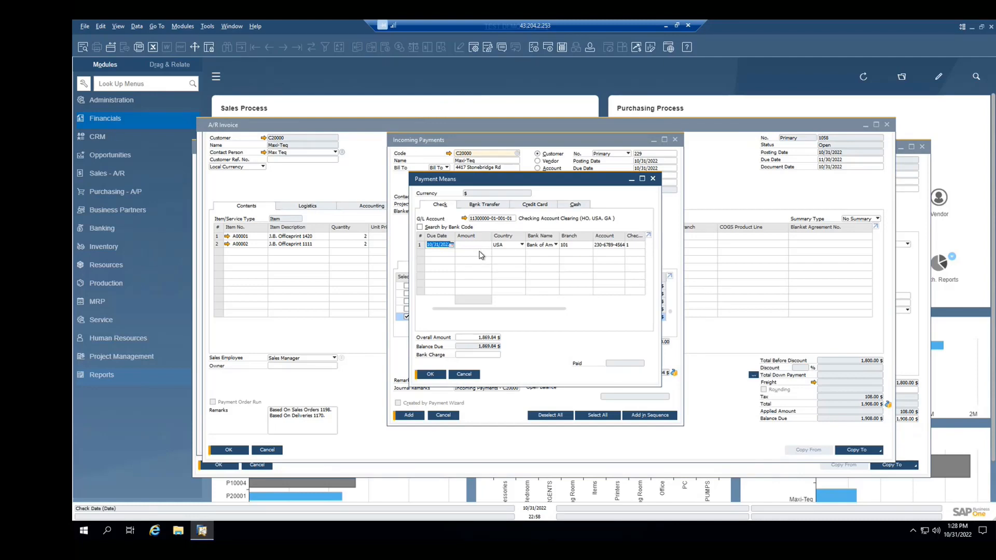
{"action": "key", "text": "Tab"}
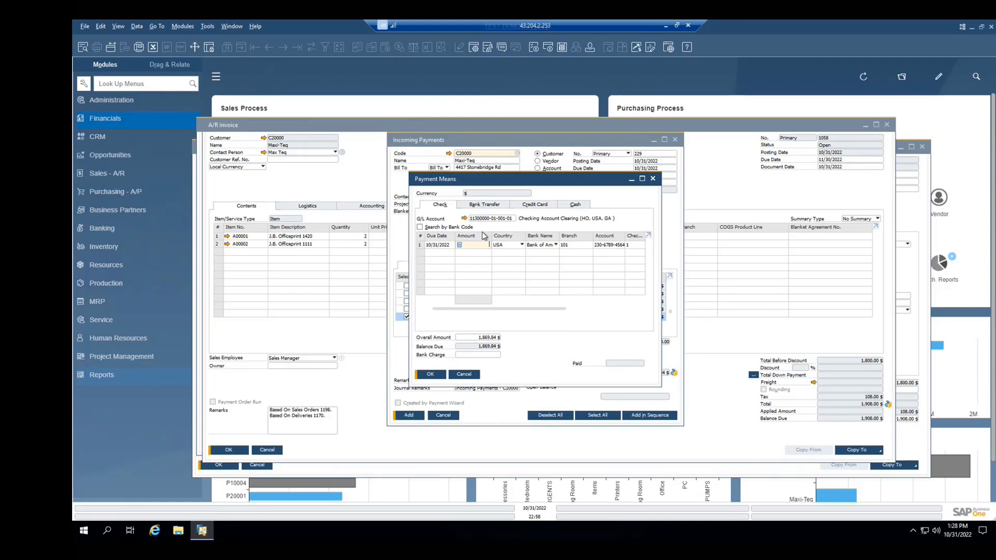
{"action": "key", "text": "ctrl+b"}
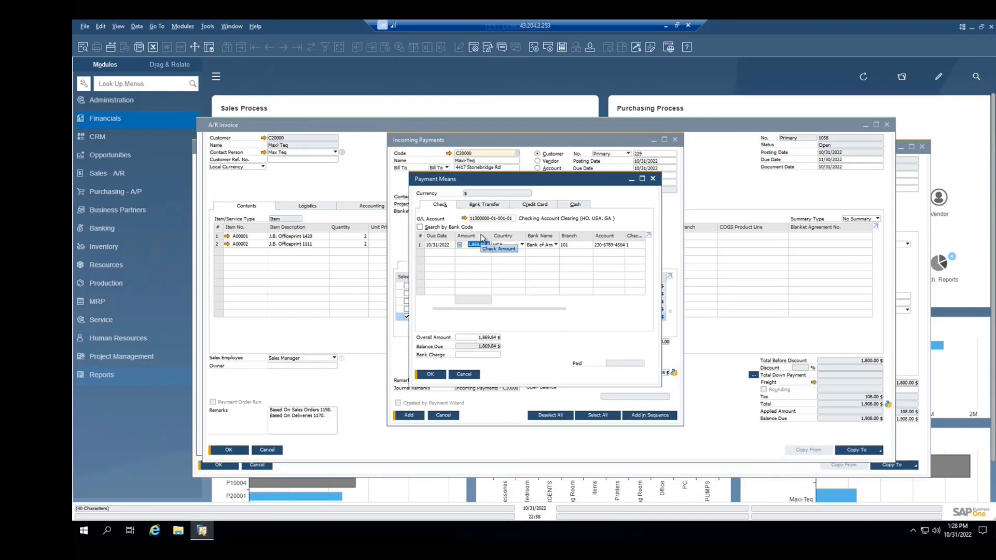
{"action": "key", "text": "Tab"}
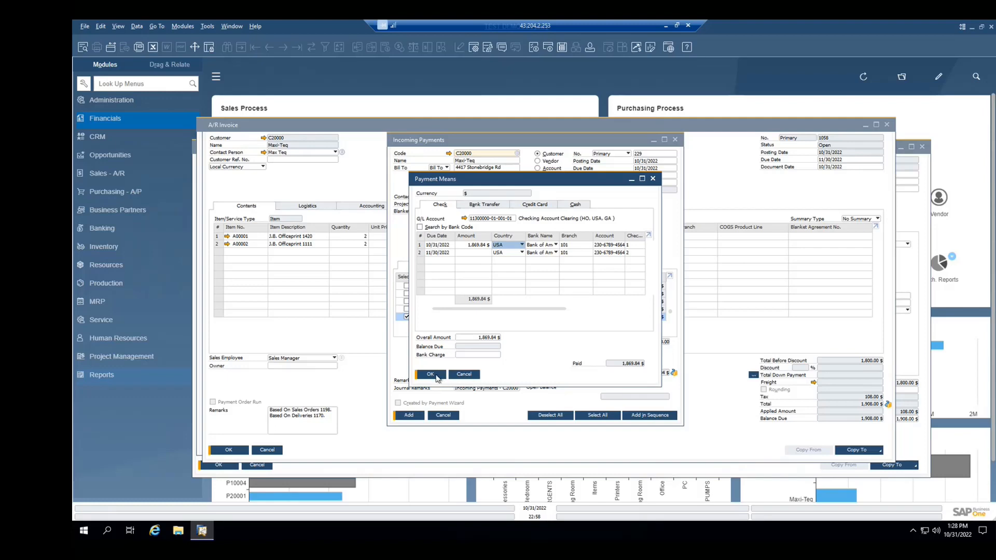
{"action": "left_click", "coordinate": [430, 374]}
{"action": "left_click", "coordinate": [415, 420]}
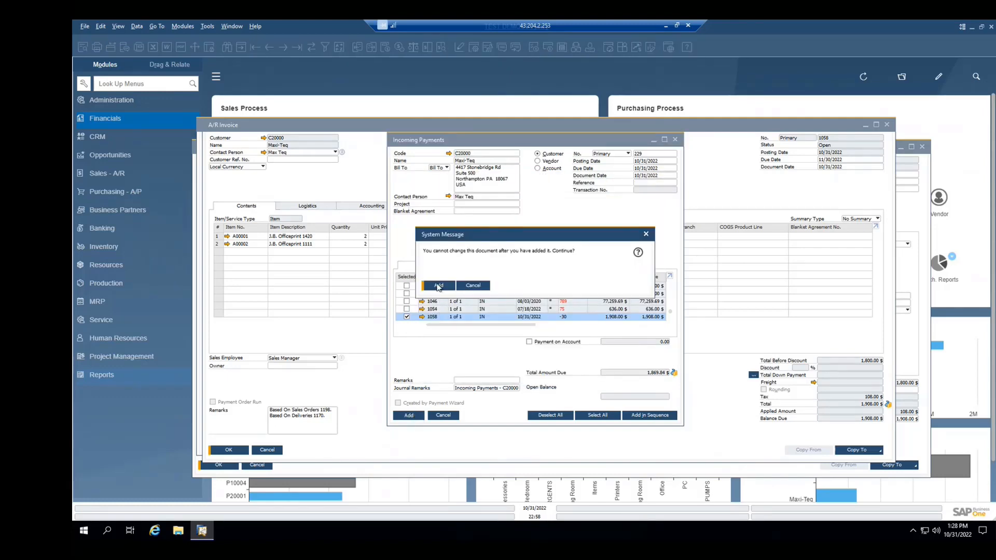
{"action": "left_click", "coordinate": [438, 285]}
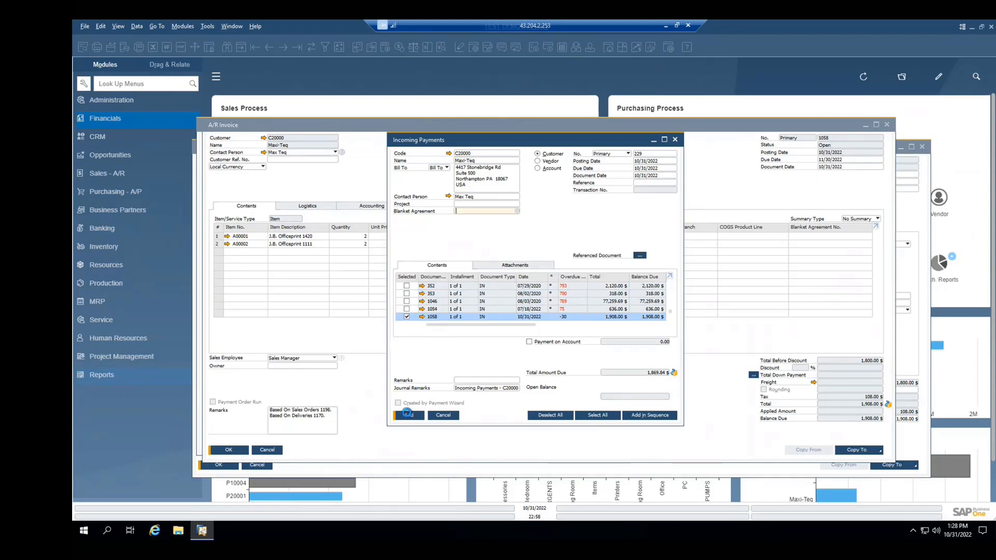
{"action": "left_click", "coordinate": [442, 416]}
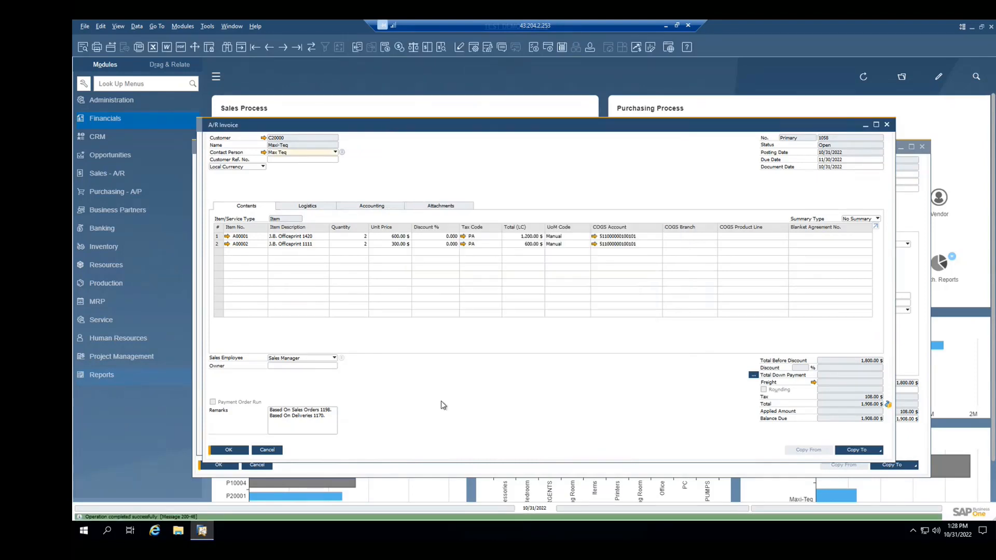
- Examine the A/R invoice's relationship map in an enlarged window, and close the map and the open sales documents
{"action": "right_click", "coordinate": [515, 190]}
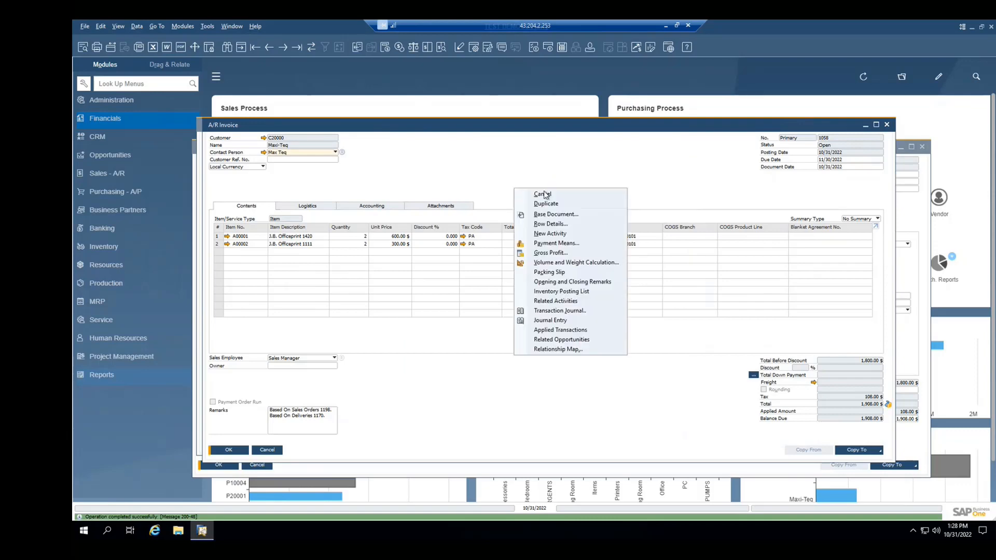
{"action": "left_click", "coordinate": [545, 350]}
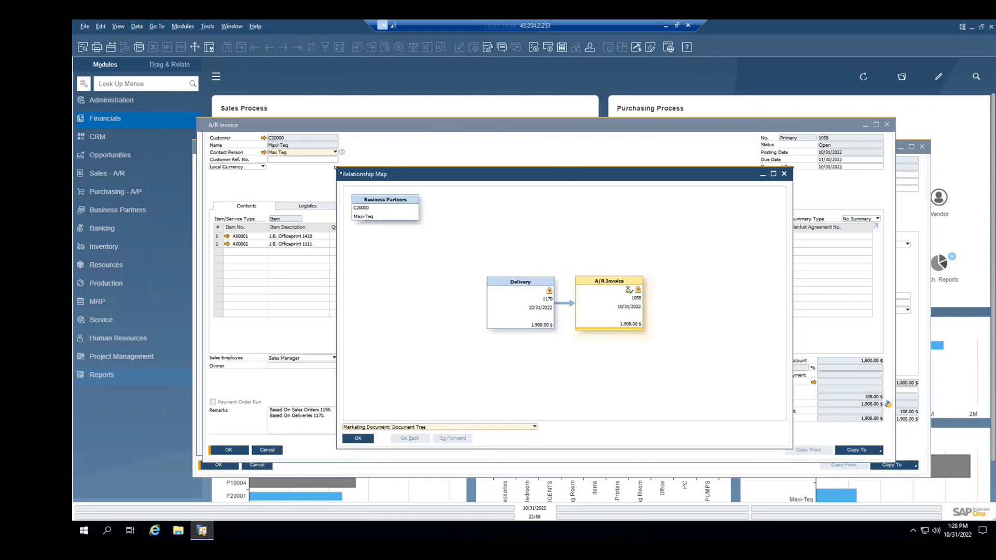
{"action": "left_click_drag", "start_coordinate": [281, 149], "coordinate": [263, 142]}
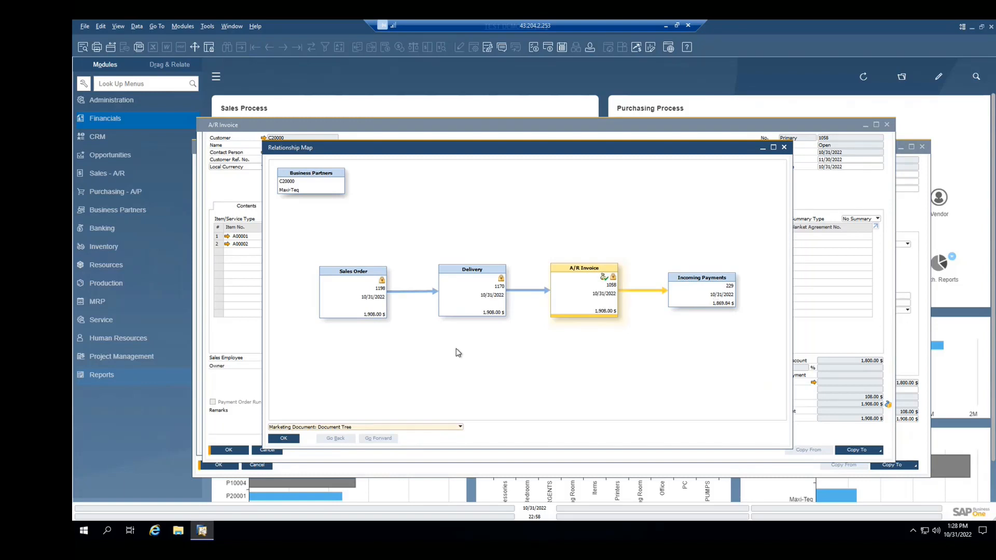
{"action": "left_click", "coordinate": [784, 148]}
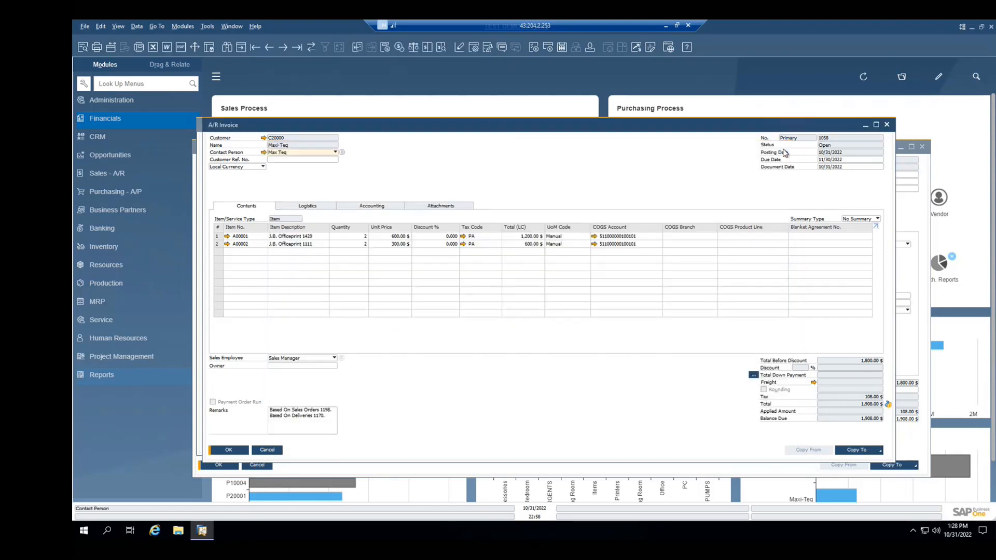
{"action": "left_click", "coordinate": [240, 451]}
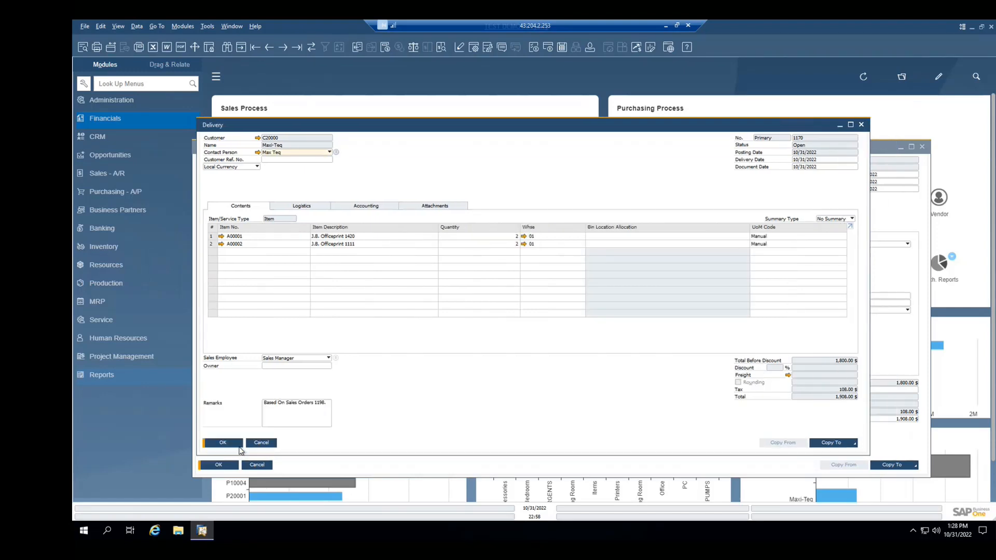
{"action": "left_click", "coordinate": [259, 465]}
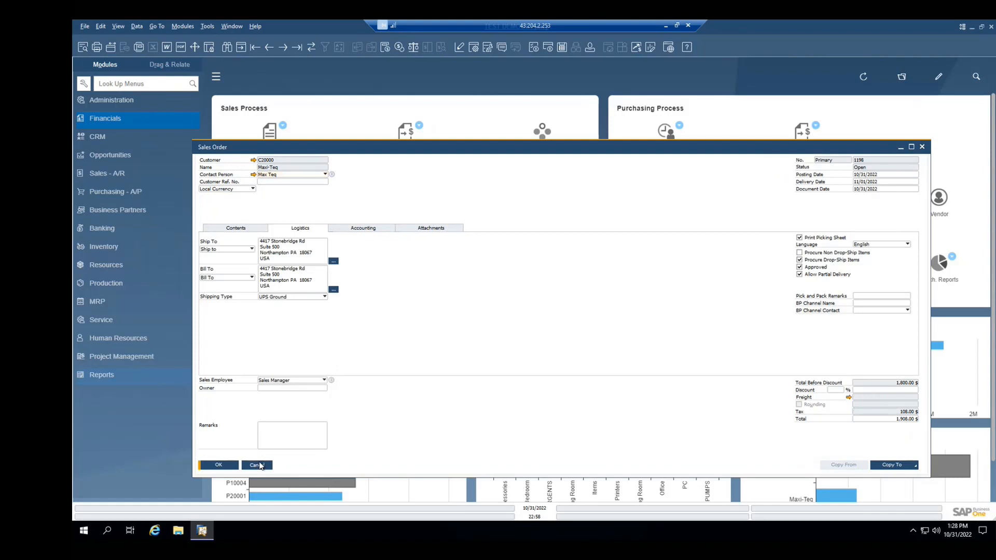
- Start a purchase order for vendor Acme Associates with a delivery date of 11/03/2022
{"action": "left_click", "coordinate": [122, 193]}
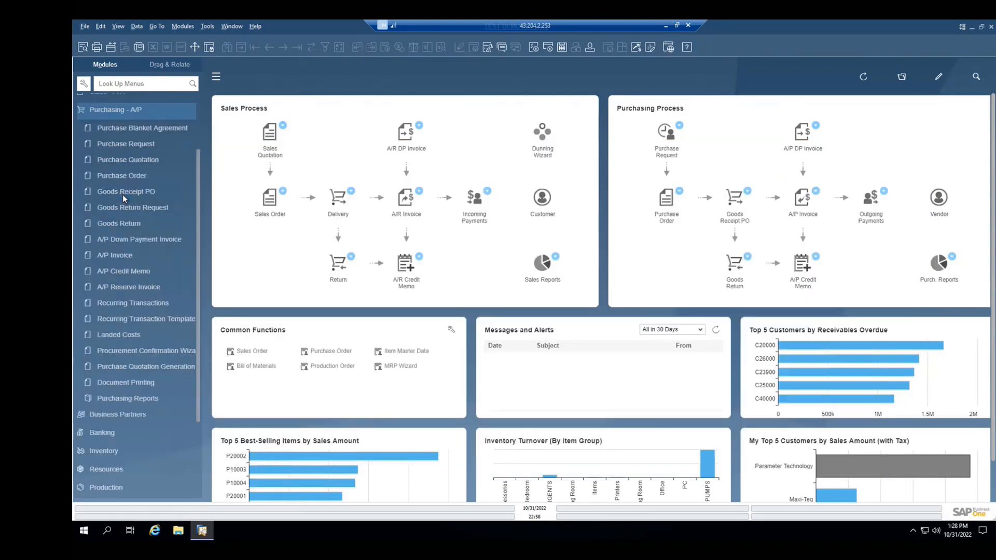
{"action": "left_click", "coordinate": [118, 166]}
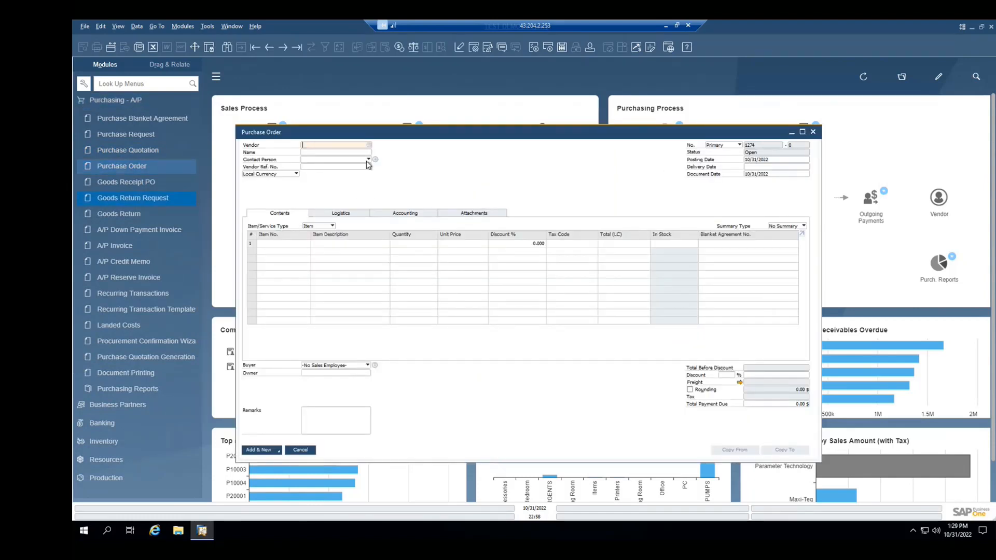
{"action": "left_click", "coordinate": [370, 145]}
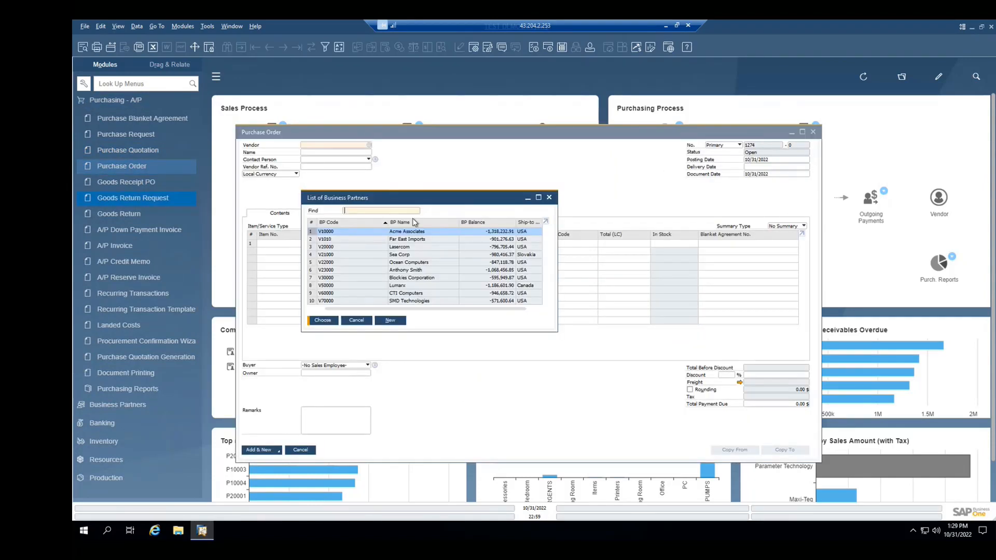
{"action": "double_click", "coordinate": [372, 231]}
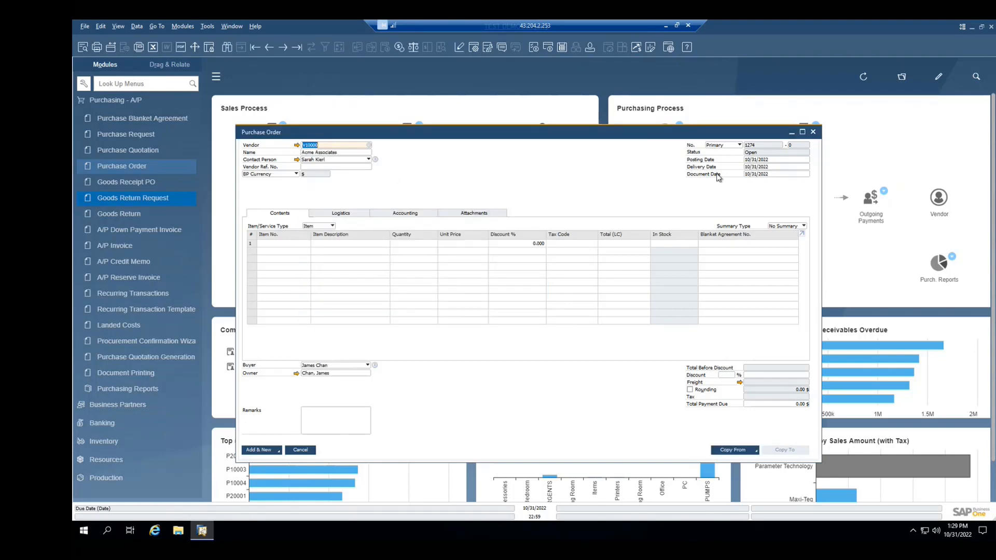
{"action": "left_click", "coordinate": [756, 167]}
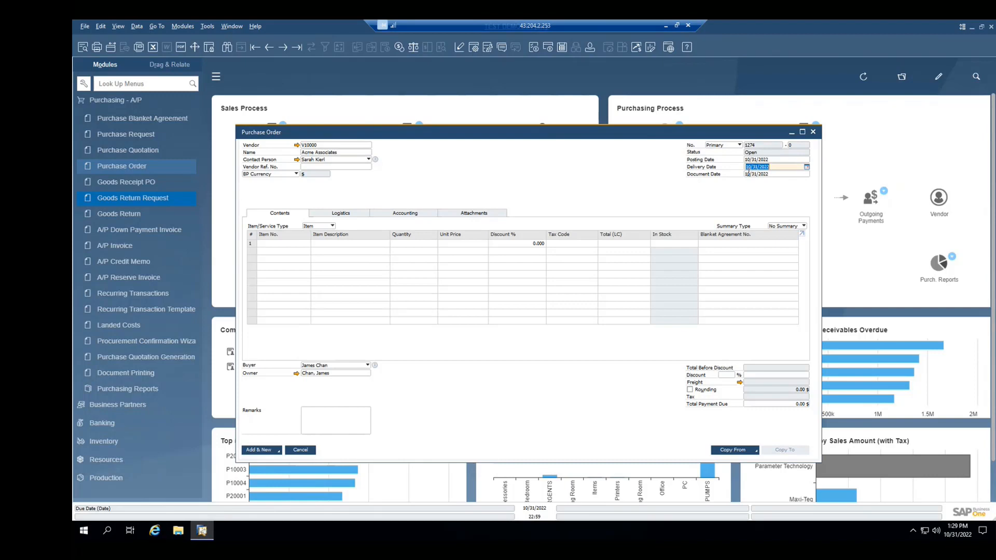
{"action": "left_click", "coordinate": [807, 168]}
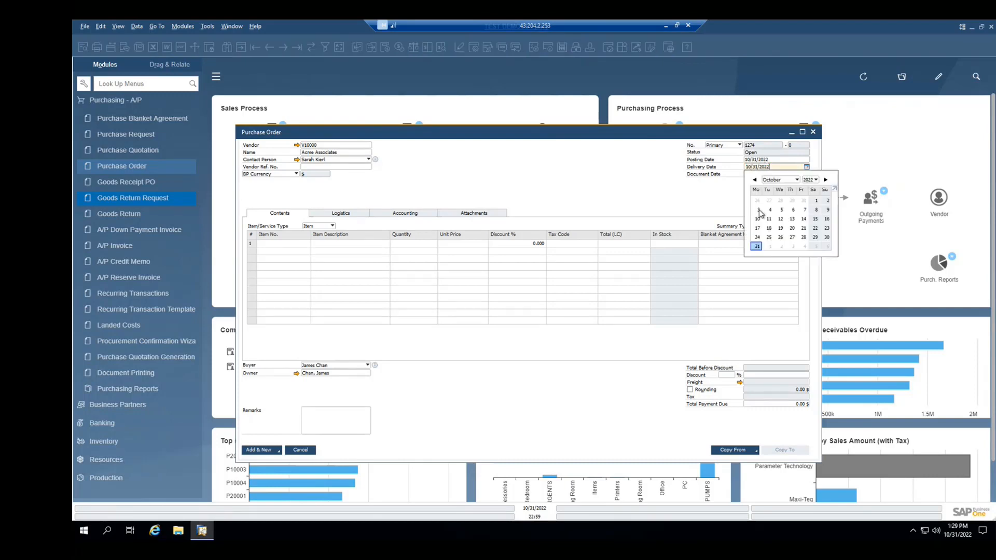
{"action": "left_click", "coordinate": [793, 247]}
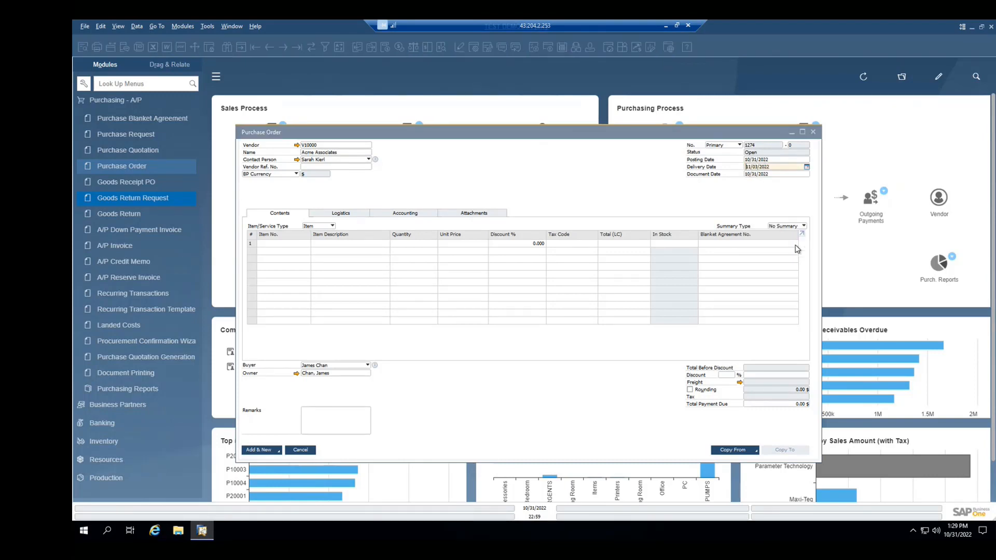
- Add items A00001 and A00002 to the purchase order's contents from the item list
{"action": "left_click", "coordinate": [292, 244]}
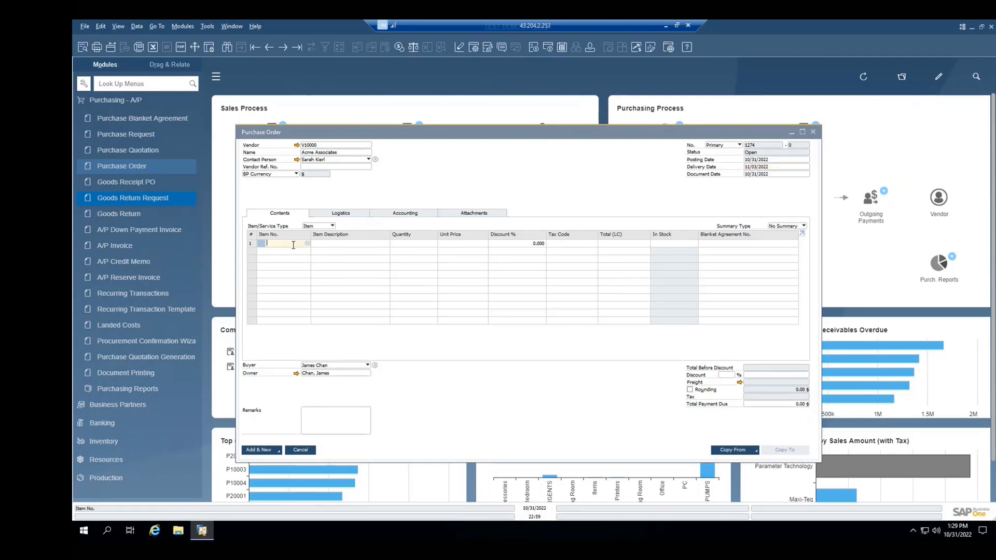
{"action": "key", "text": "Tab"}
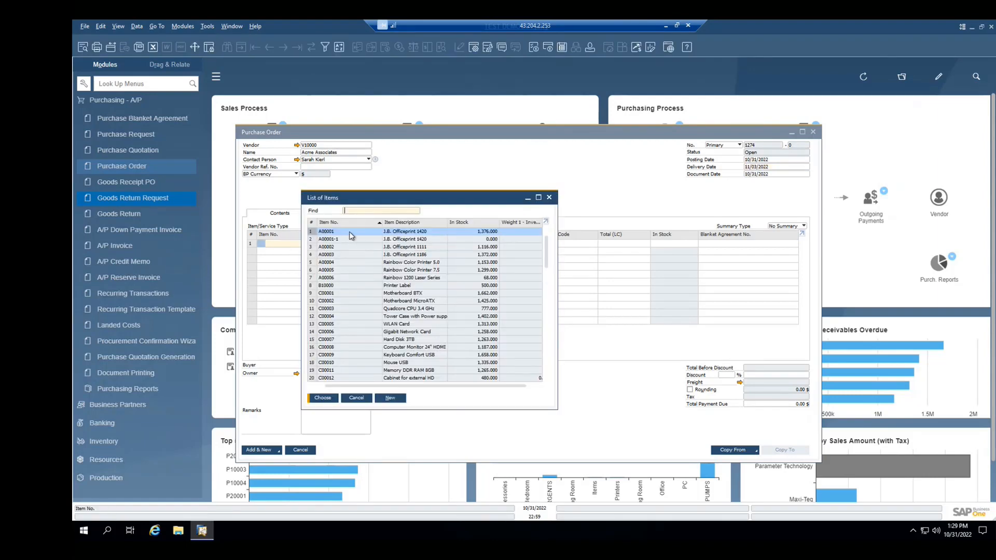
{"action": "left_click", "coordinate": [346, 247], "text": "shift"}
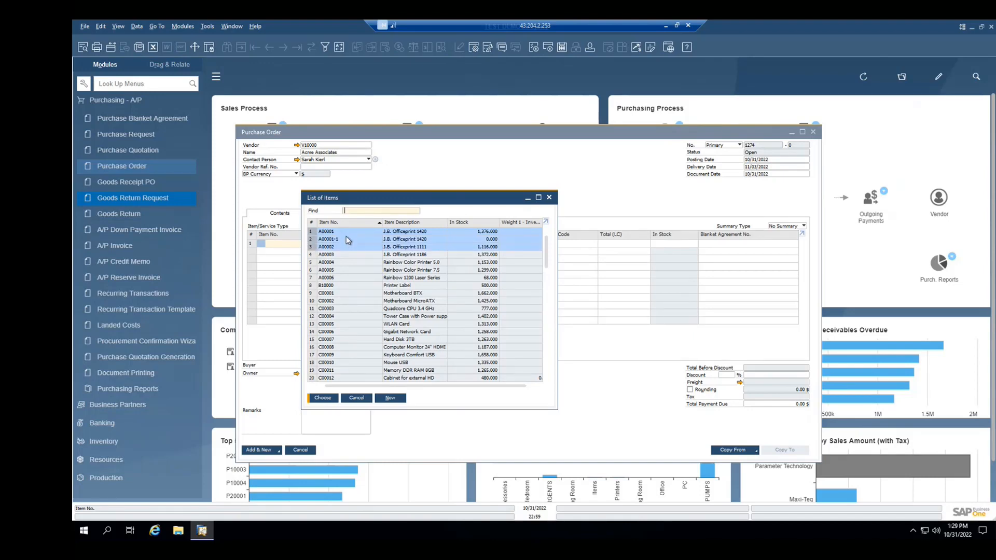
{"action": "left_click", "coordinate": [347, 237], "text": "ctrl"}
{"action": "left_click", "coordinate": [322, 398]}
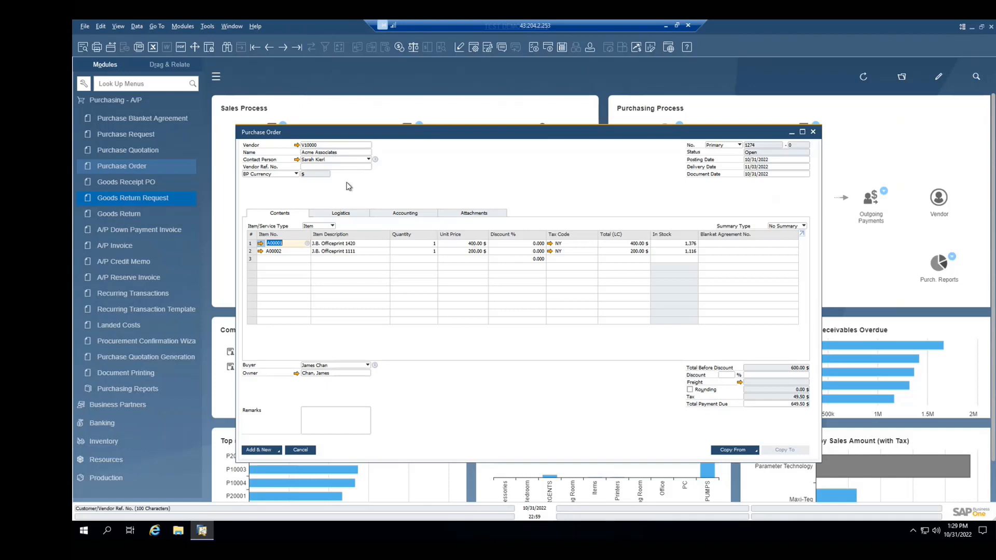
- Set the quantity of both purchase order items to 5
{"action": "left_click", "coordinate": [430, 243]}
{"action": "type", "text": "5"}
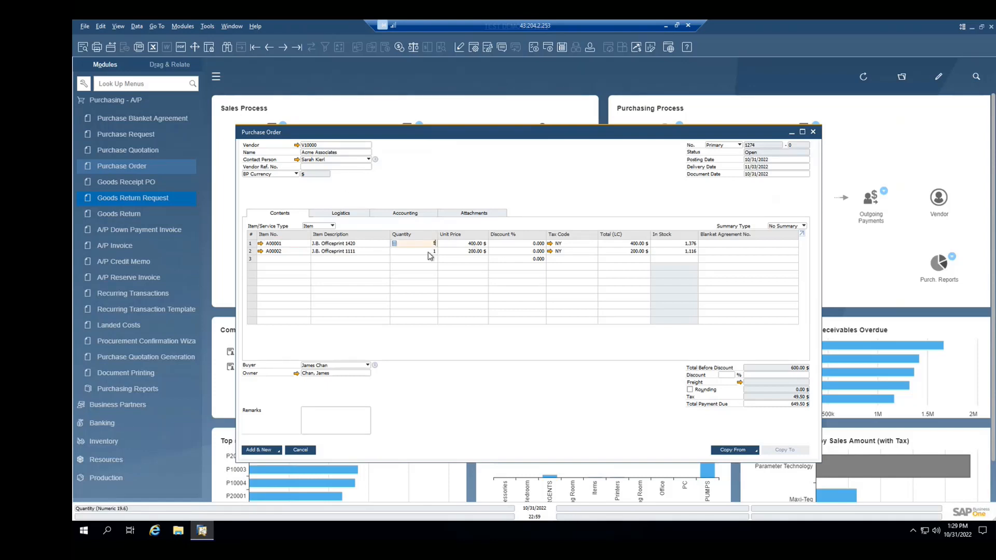
{"action": "left_click", "coordinate": [428, 253]}
{"action": "type", "text": "5"}
{"action": "key", "text": "Tab"}
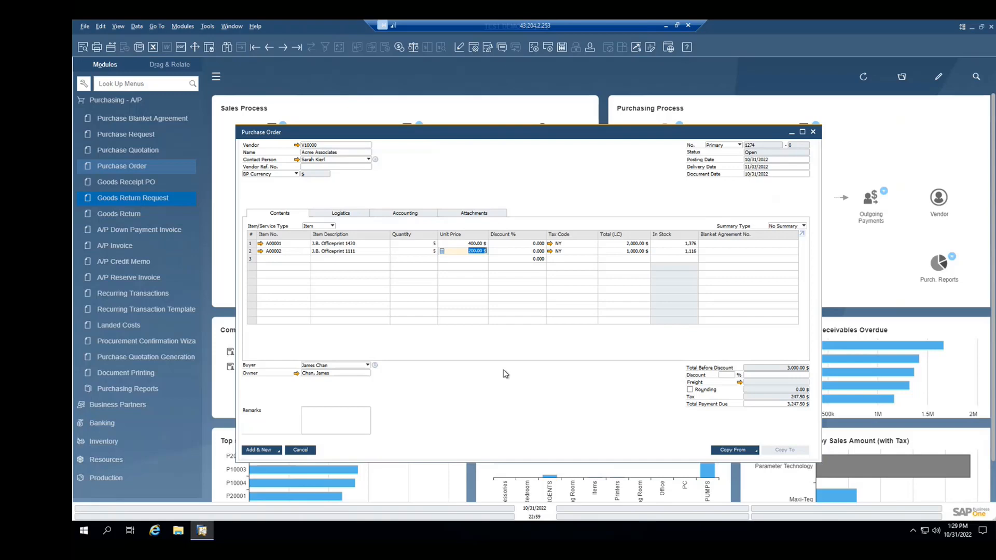
- Check the purchase order's logistics details, return to its contents, and add the order
{"action": "left_click", "coordinate": [343, 213]}
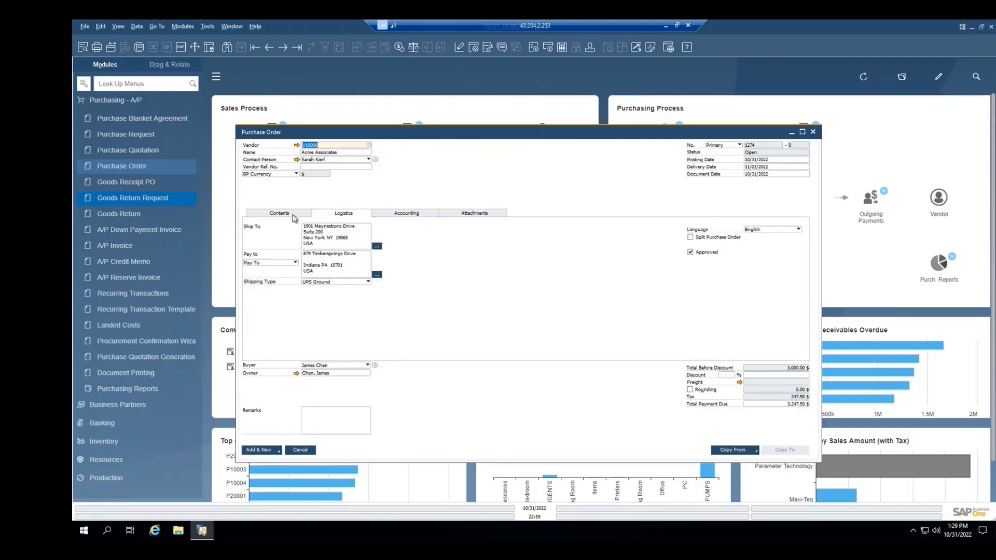
{"action": "left_click", "coordinate": [281, 213]}
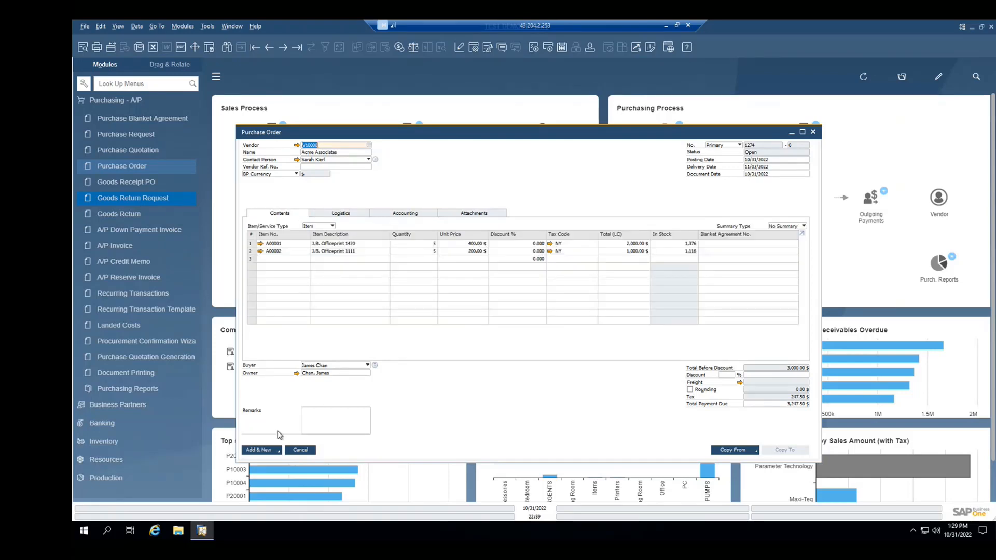
{"action": "key", "text": "Return"}
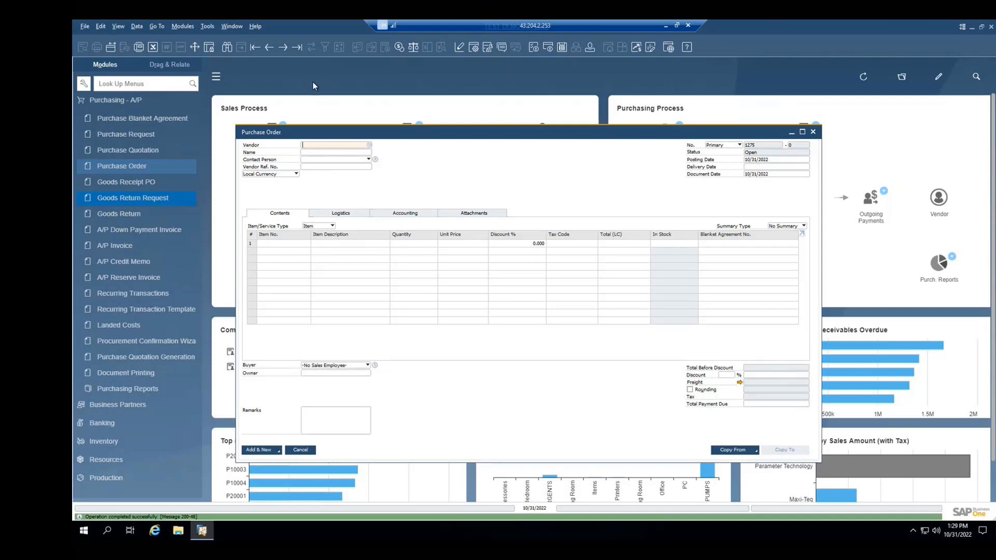
- Reopen the last added purchase order, copy it to a goods receipt PO, and add the receipt
{"action": "left_click", "coordinate": [297, 48]}
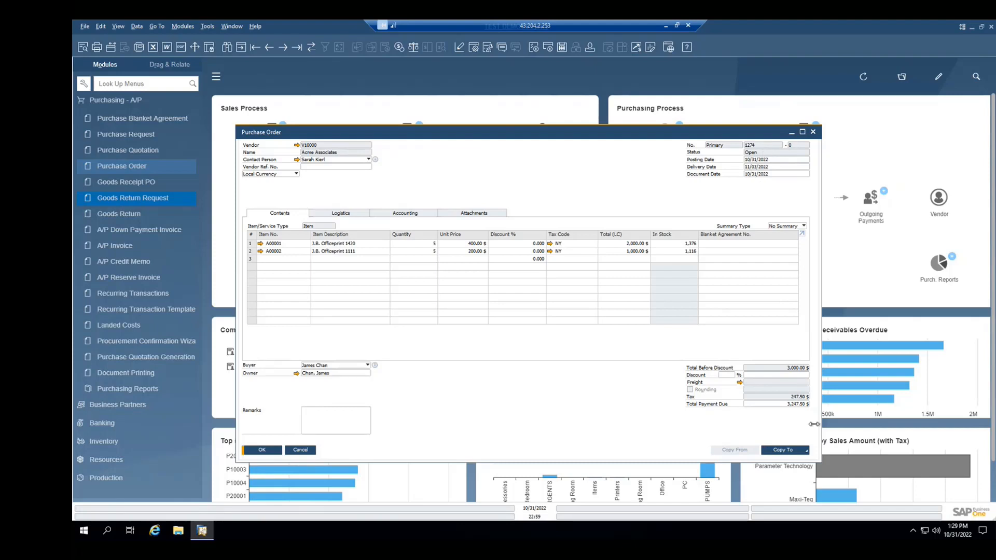
{"action": "left_click", "coordinate": [803, 454]}
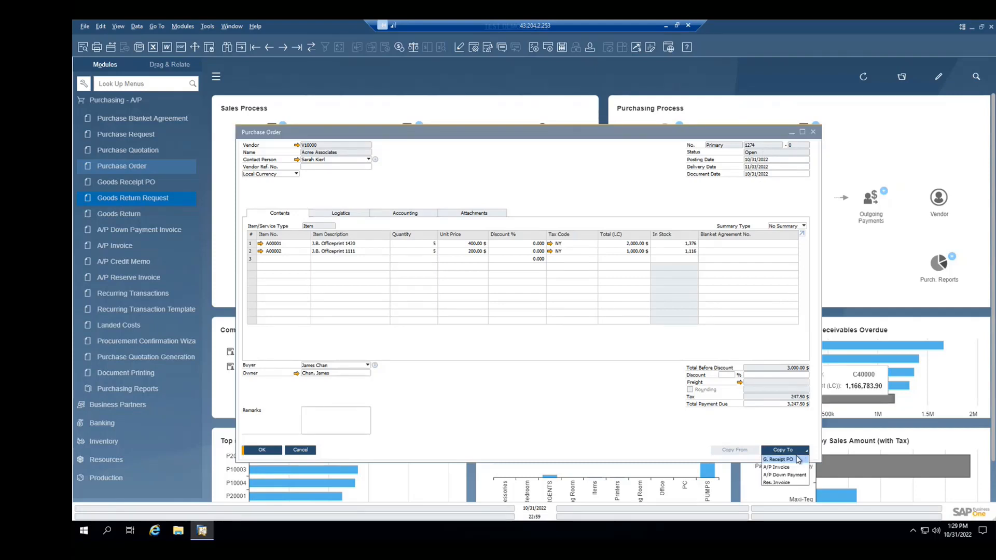
{"action": "left_click", "coordinate": [784, 460]}
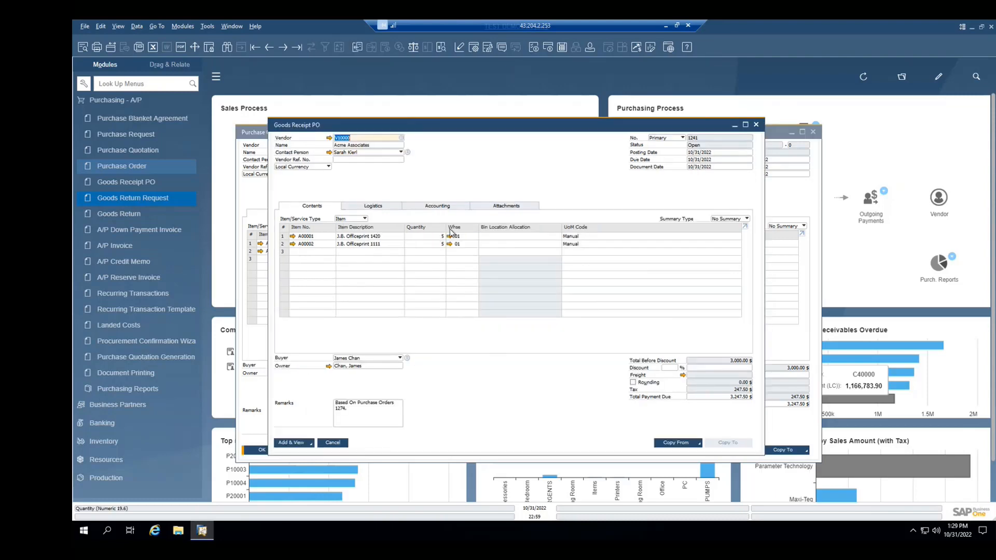
{"action": "left_click", "coordinate": [298, 445]}
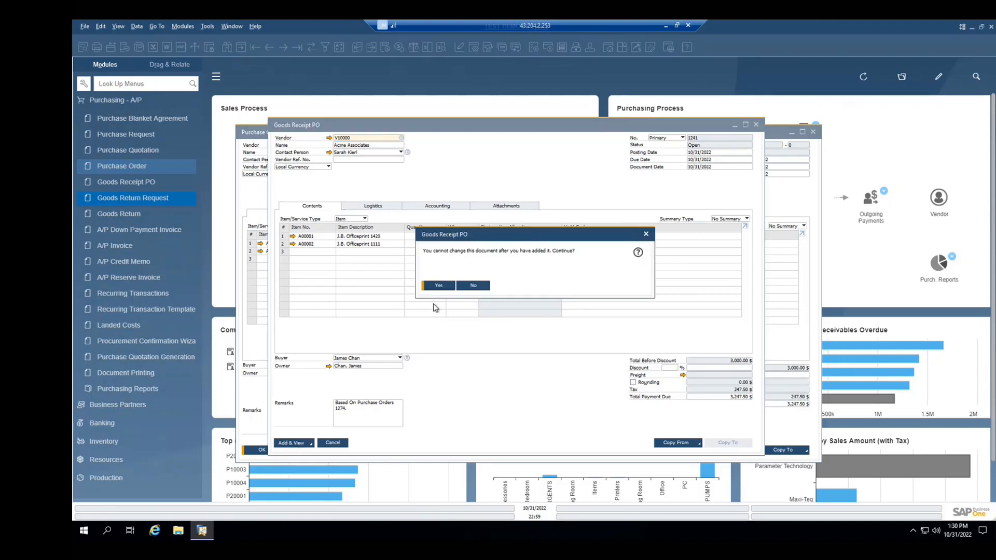
{"action": "left_click", "coordinate": [439, 286]}
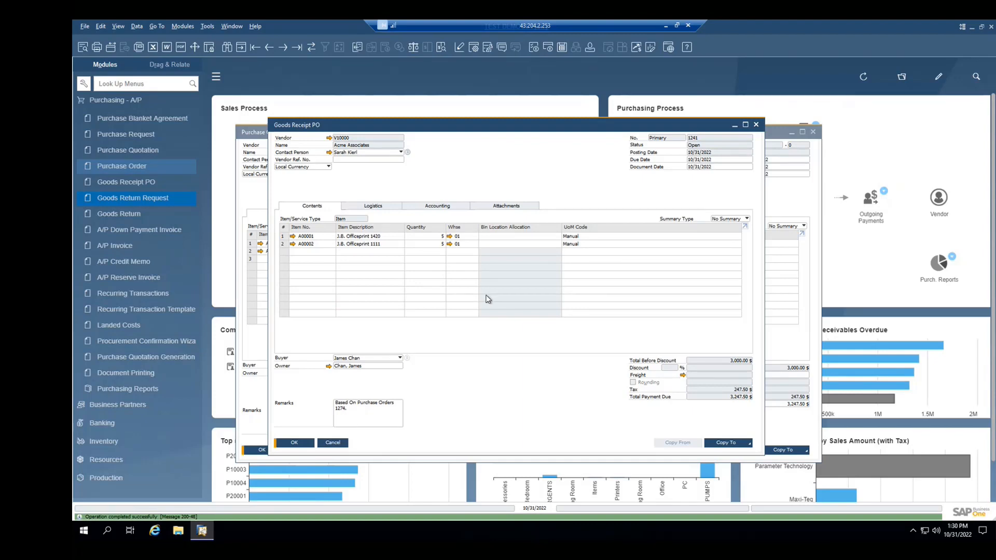
- Copy the goods receipt PO to an A/P invoice and add the invoice
{"action": "left_click", "coordinate": [726, 443]}
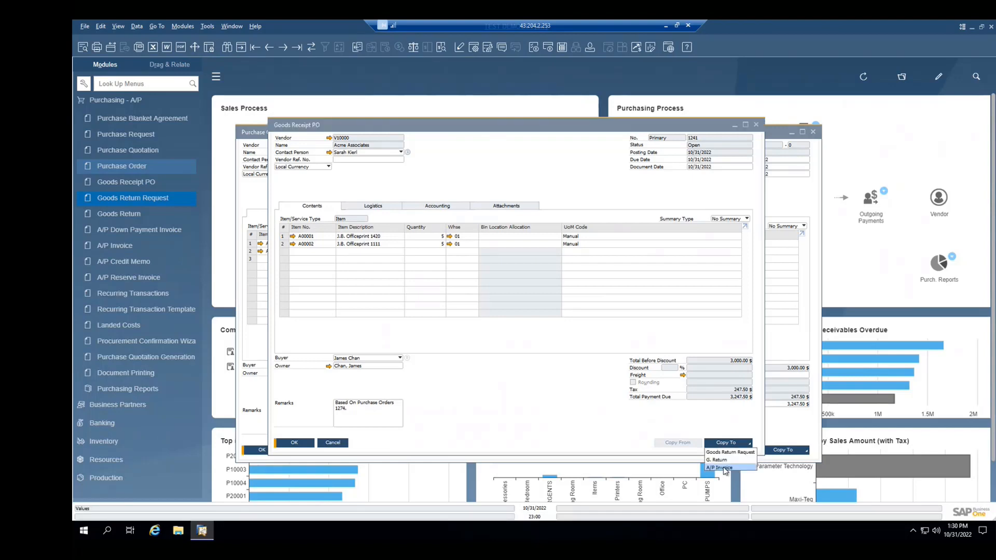
{"action": "left_click", "coordinate": [719, 470]}
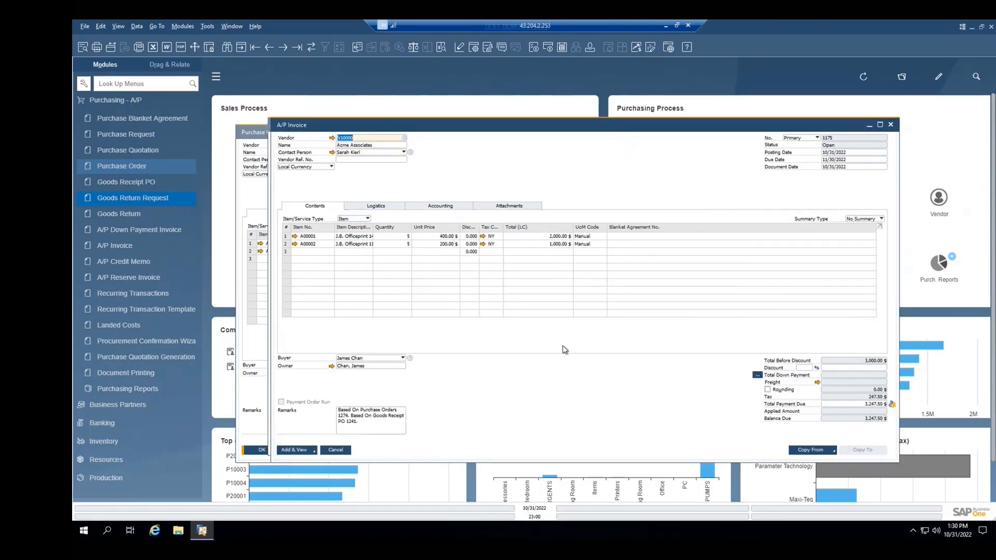
{"action": "left_click", "coordinate": [305, 456]}
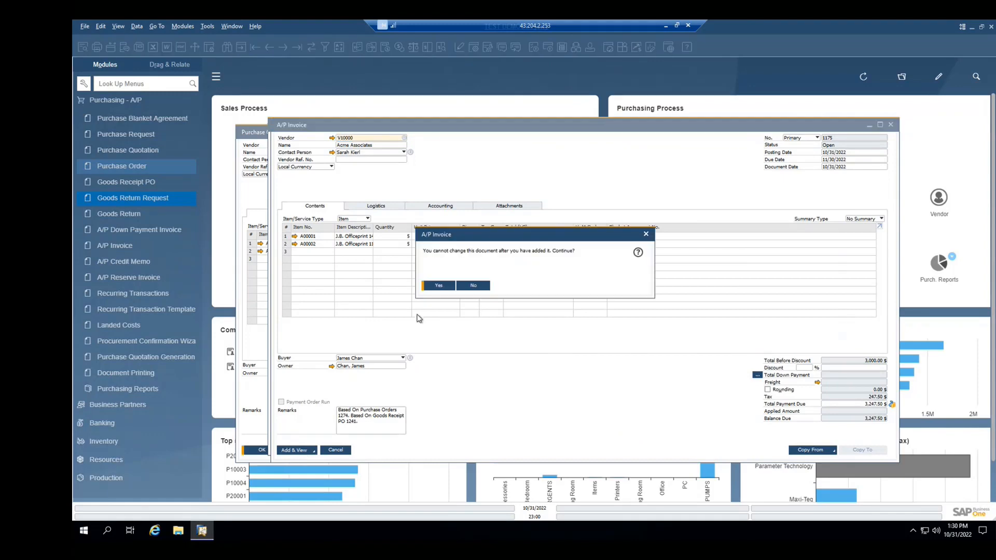
{"action": "left_click", "coordinate": [439, 286]}
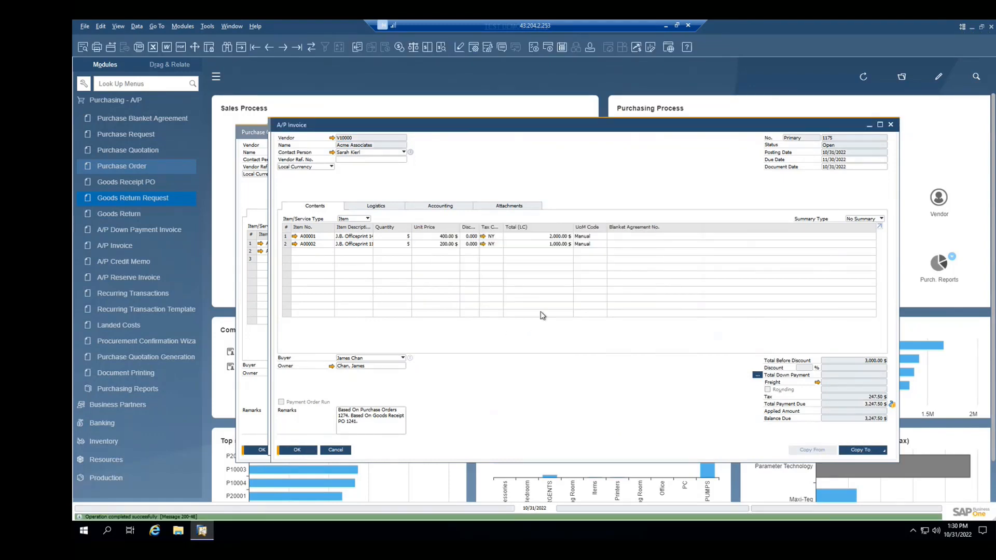
- Examine the A/P invoice's relationship map, and close the map and the invoice
{"action": "right_click", "coordinate": [560, 192]}
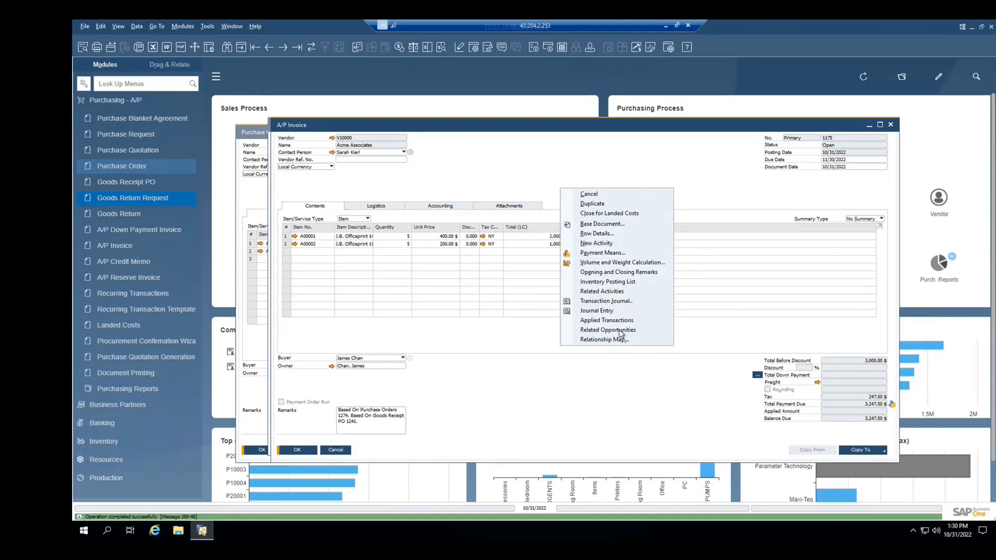
{"action": "left_click", "coordinate": [567, 340]}
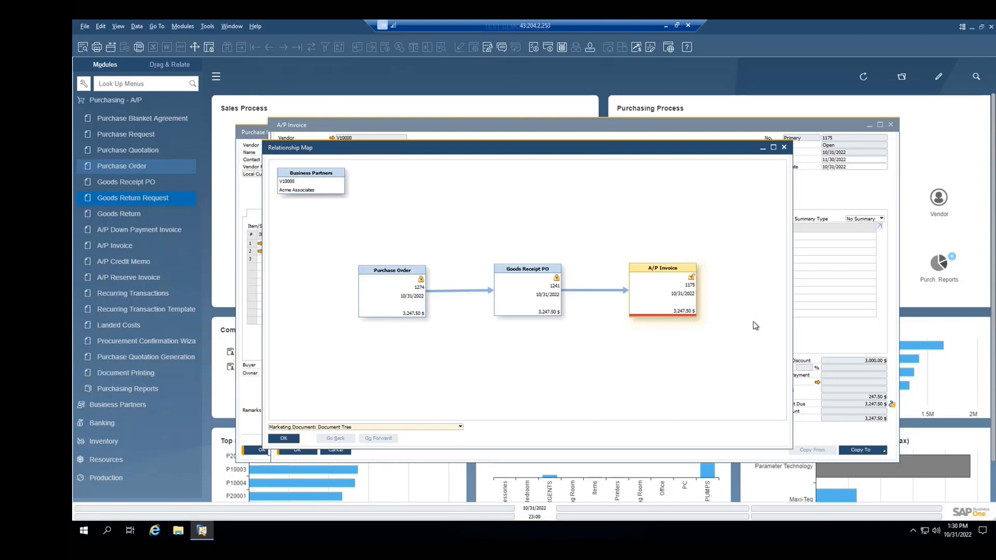
{"action": "left_click", "coordinate": [291, 445]}
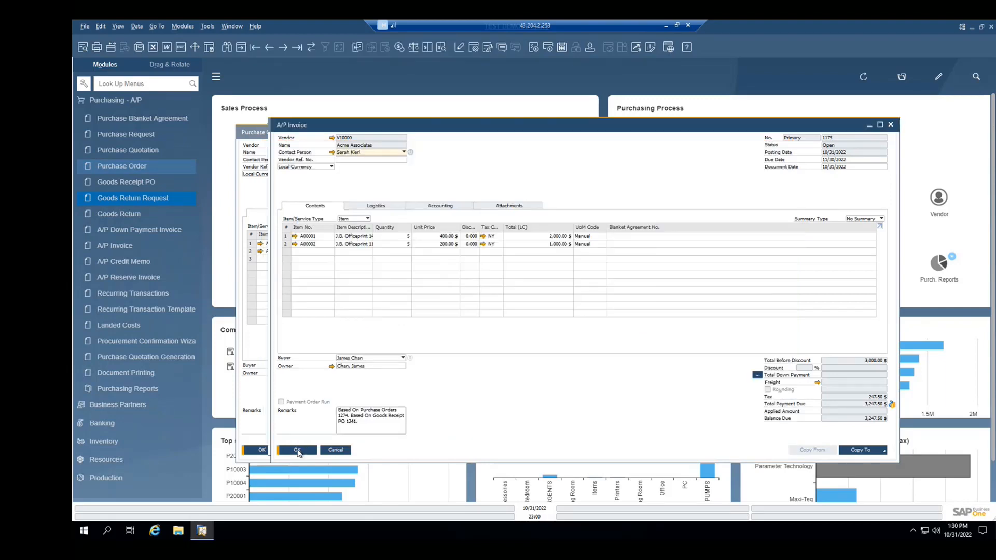
{"action": "left_click", "coordinate": [298, 451]}
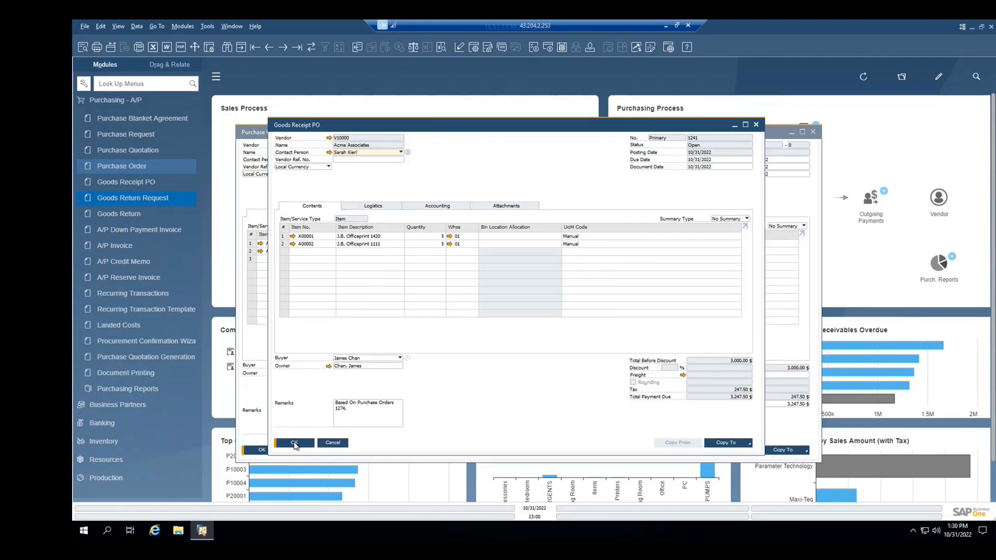
- Close the goods receipt PO and start a sales order for Maxi-Teq with delivery date 11/02/2022
{"action": "left_click", "coordinate": [294, 444]}
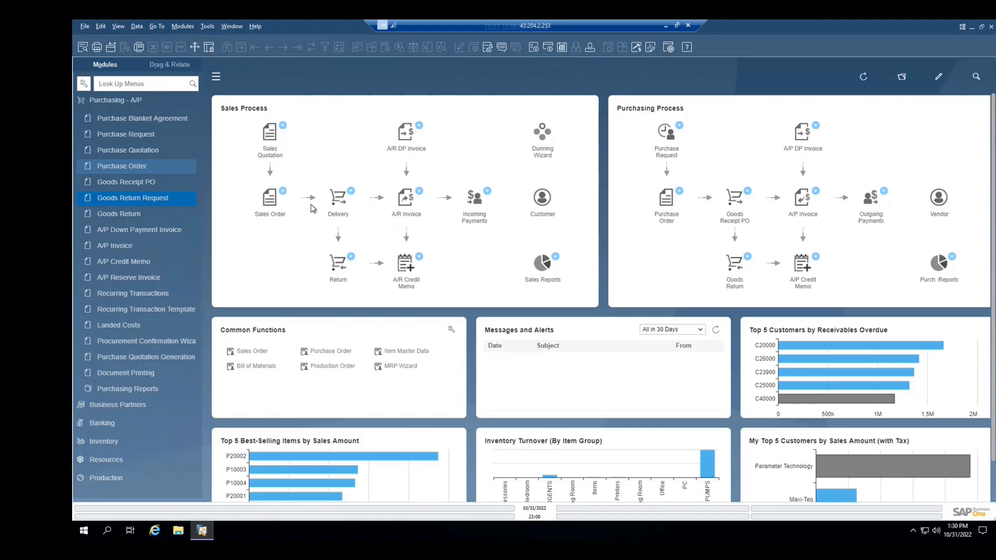
{"action": "left_click", "coordinate": [271, 200]}
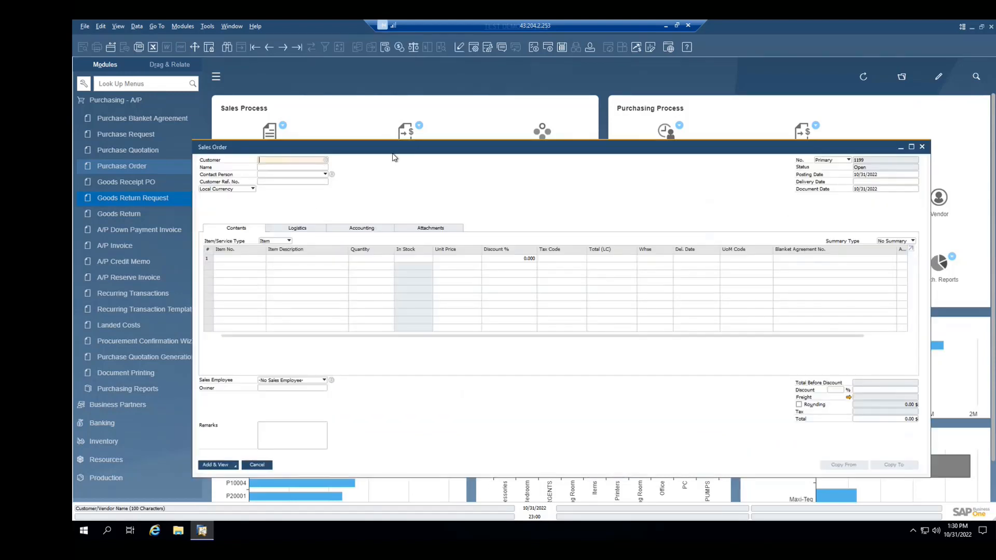
{"action": "left_click", "coordinate": [325, 160]}
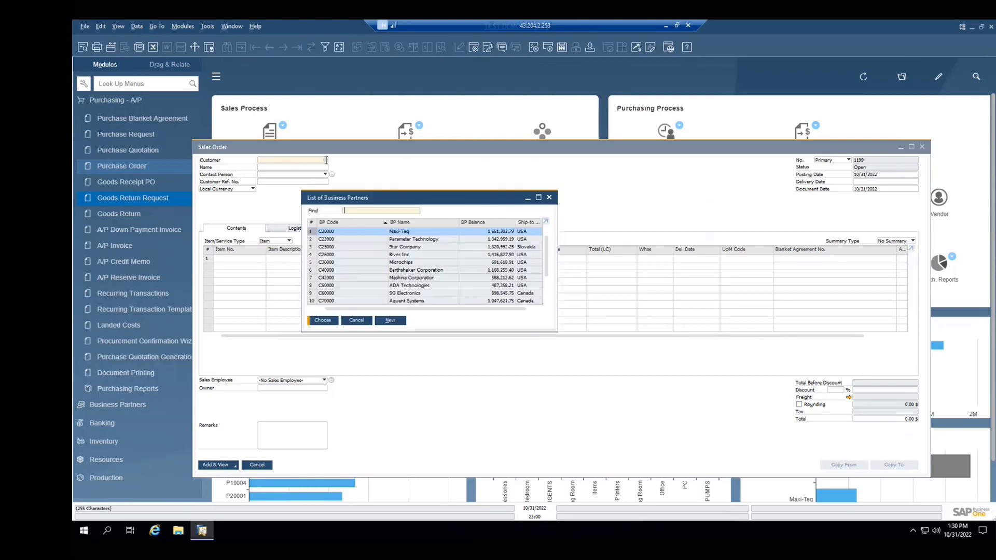
{"action": "double_click", "coordinate": [356, 233]}
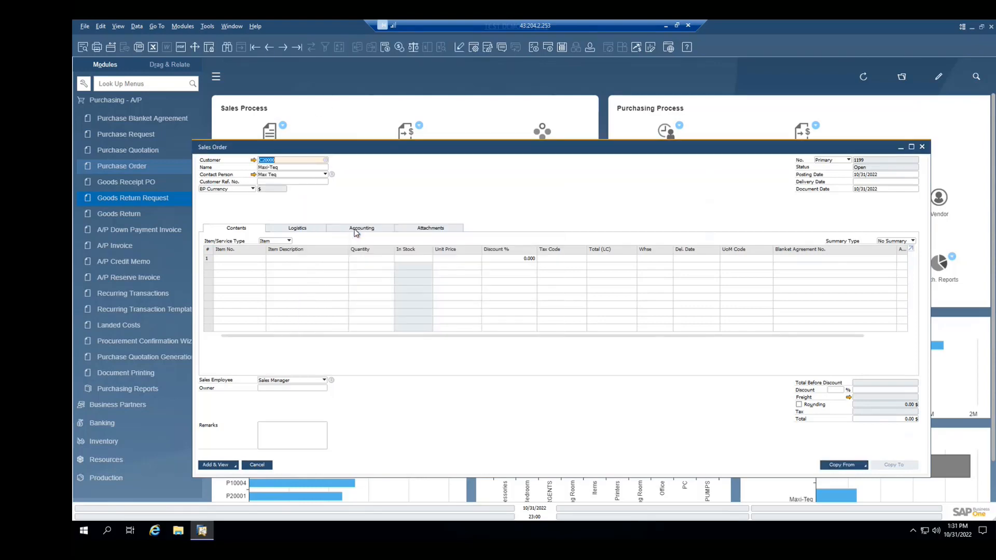
{"action": "left_click", "coordinate": [866, 182]}
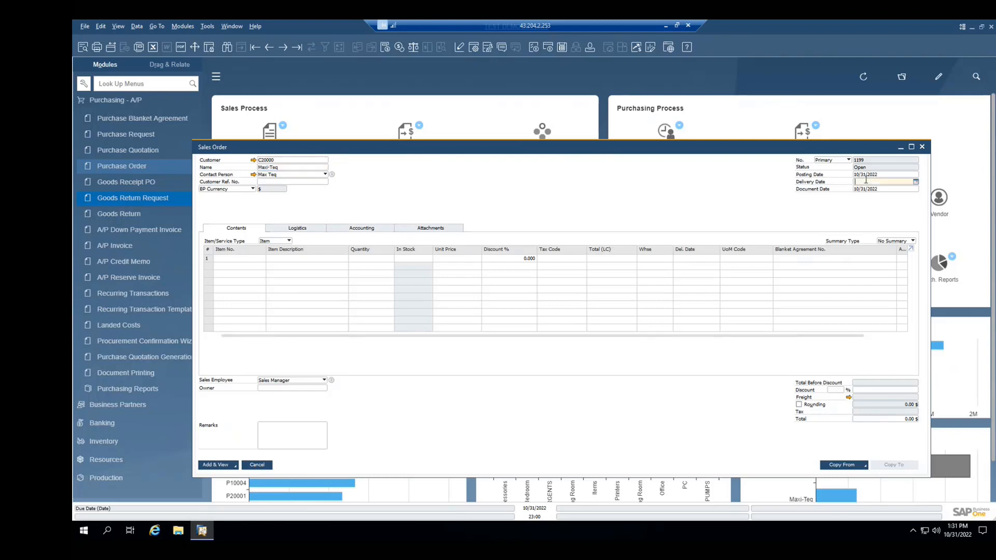
{"action": "left_click", "coordinate": [916, 182]}
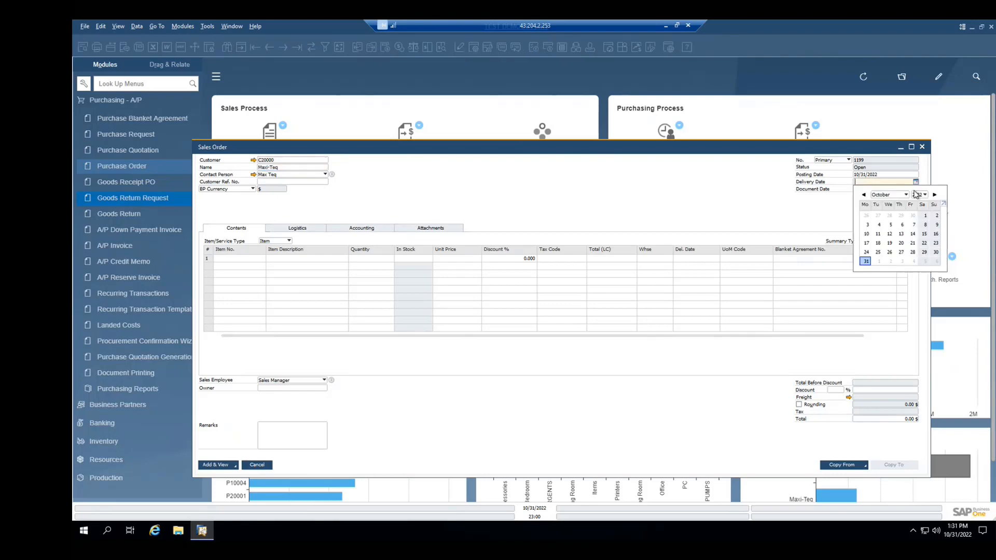
{"action": "left_click", "coordinate": [892, 262]}
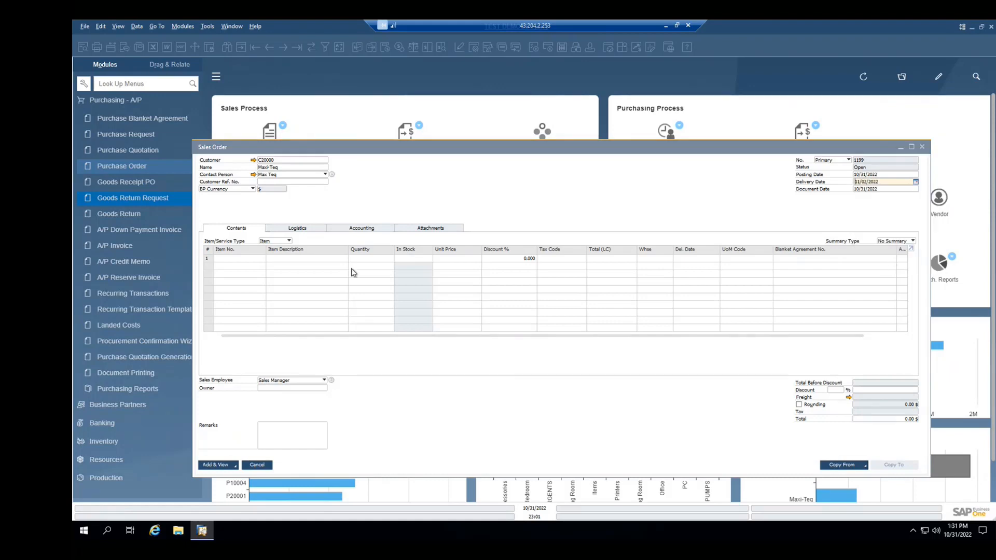
- Add items A00001 and A00002 to the sales order from the list of items beginning with "a"
{"action": "left_click", "coordinate": [239, 258]}
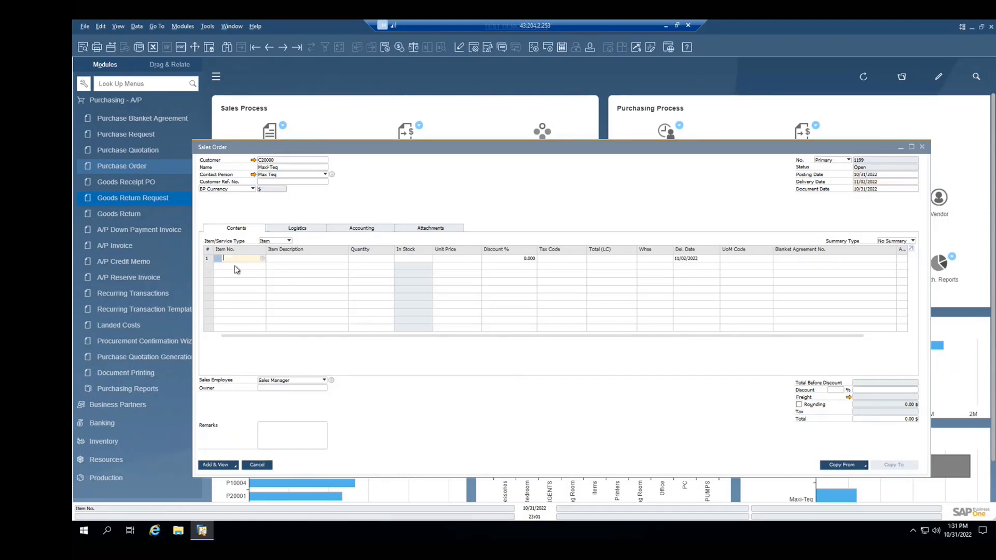
{"action": "type", "text": "a"}
{"action": "left_click", "coordinate": [262, 258]}
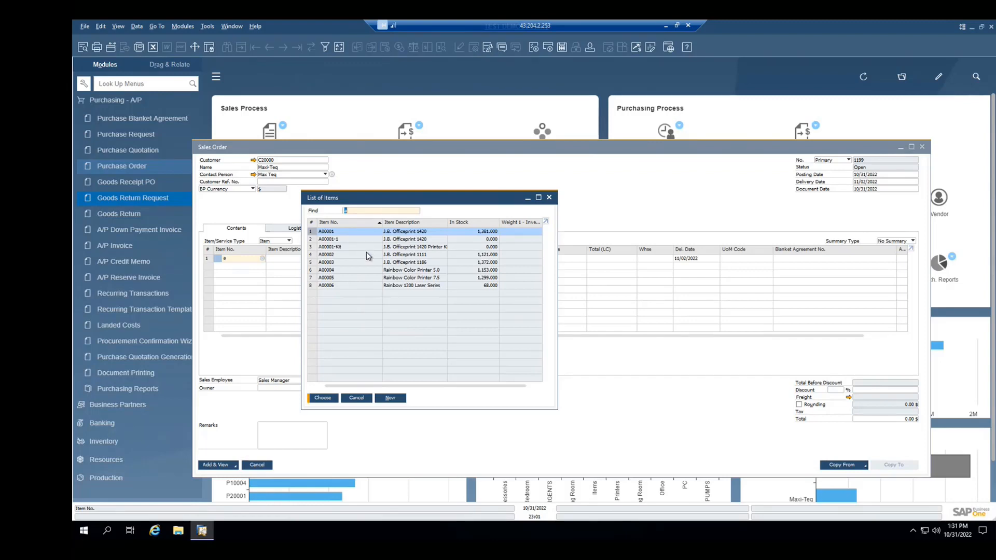
{"action": "left_click", "coordinate": [366, 254], "text": "ctrl"}
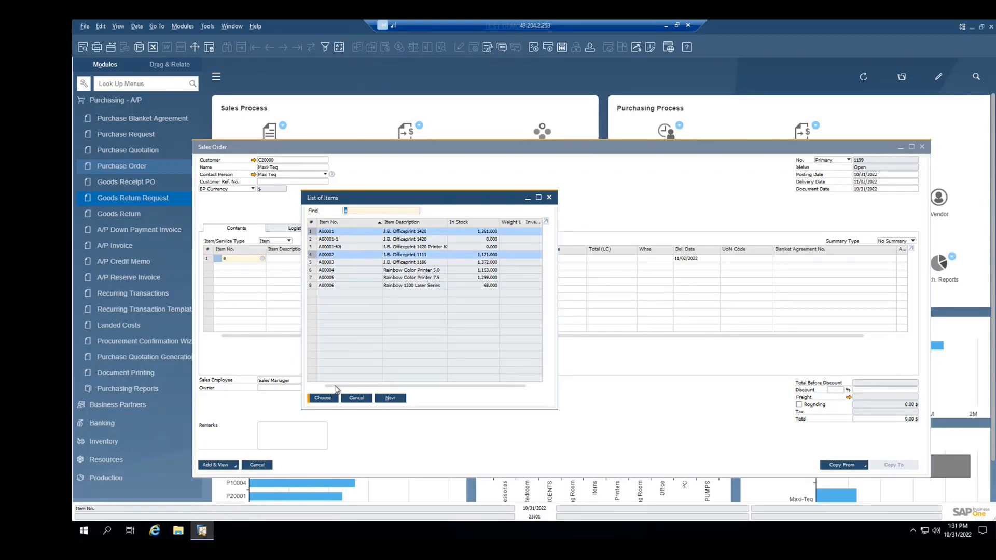
{"action": "left_click", "coordinate": [322, 398]}
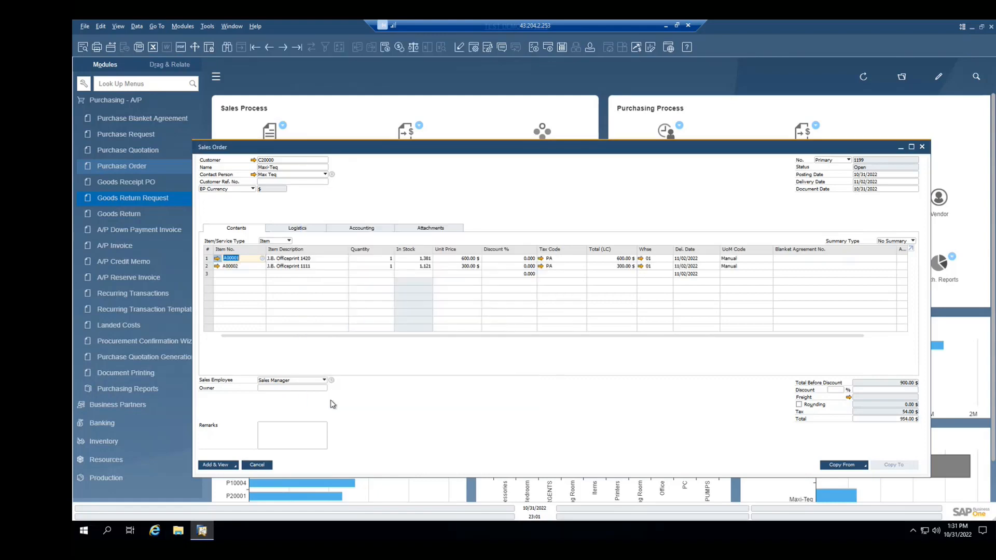
- Set the quantity of both order lines to 2 and add the sales order
{"action": "left_click", "coordinate": [362, 259]}
{"action": "type", "text": "2"}
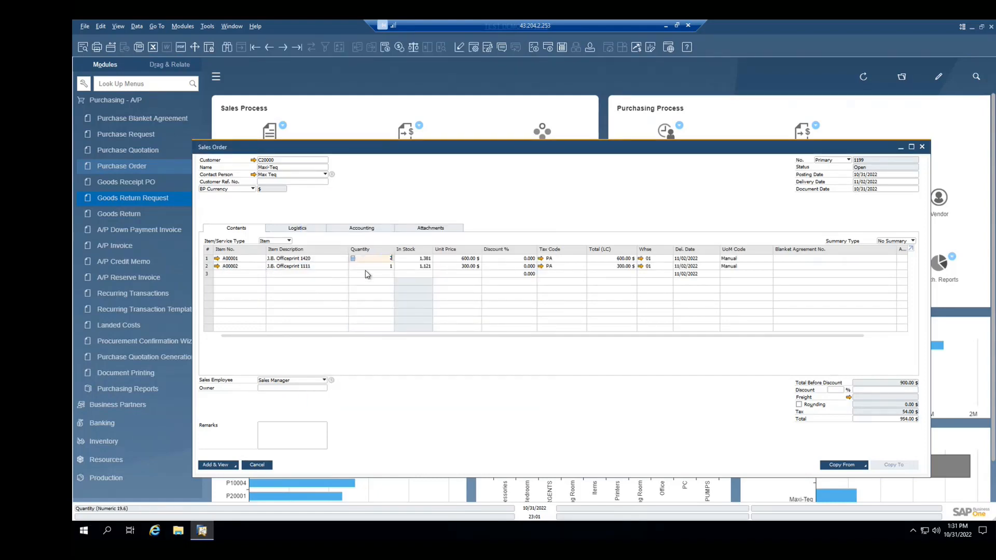
{"action": "left_click", "coordinate": [366, 266]}
{"action": "type", "text": "2"}
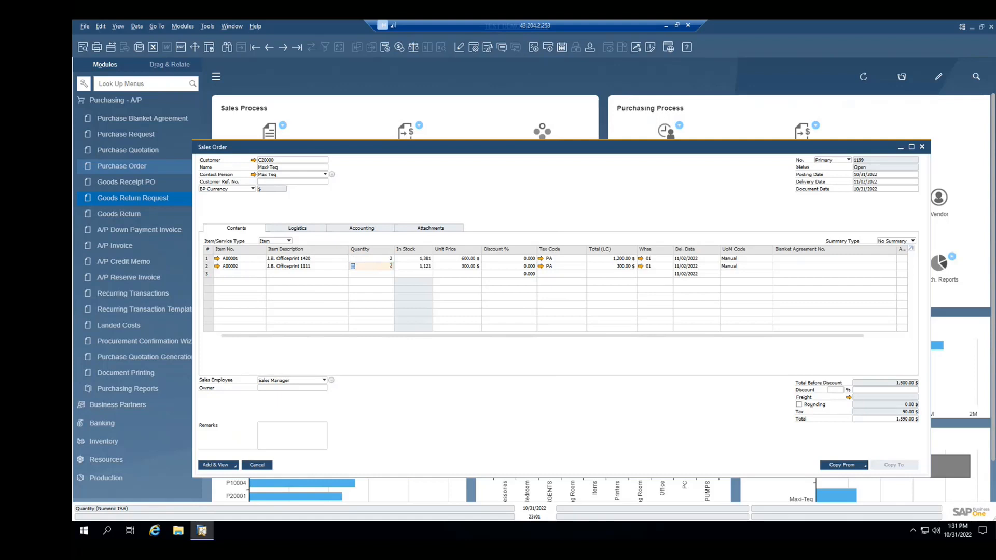
{"action": "key", "text": "Tab"}
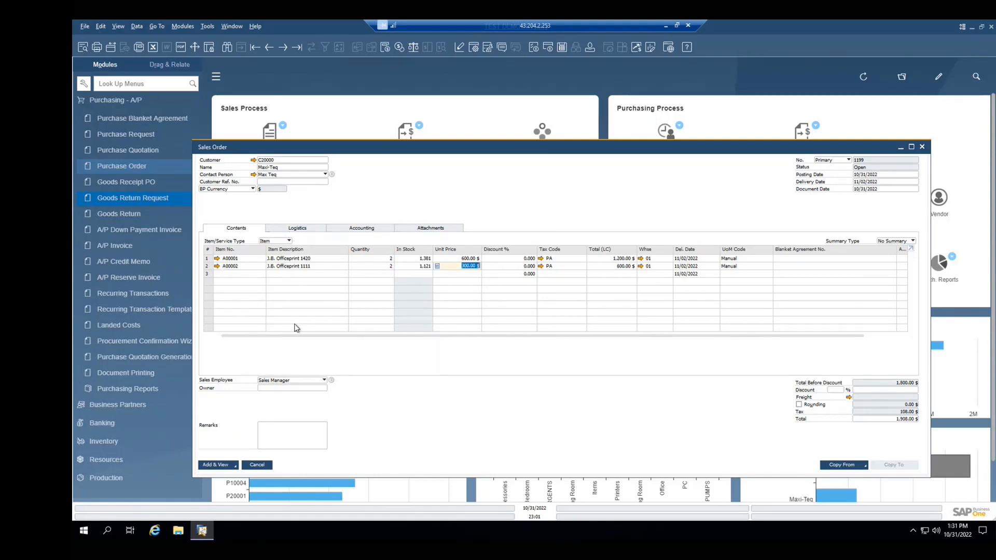
{"action": "left_click", "coordinate": [217, 465]}
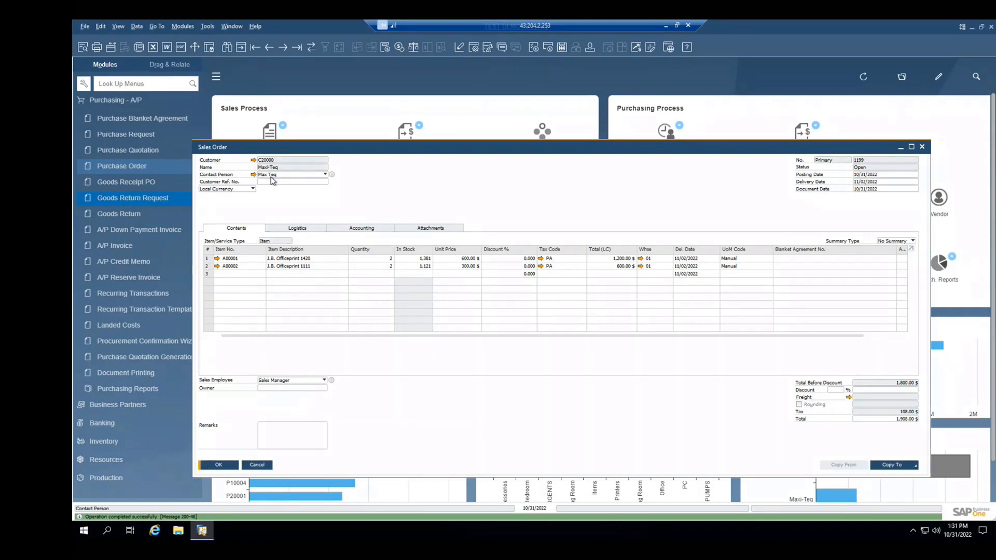
- Examine the Maxi-Teq business partner's general data, payment terms and account balances, and close the record
{"action": "left_click", "coordinate": [254, 160]}
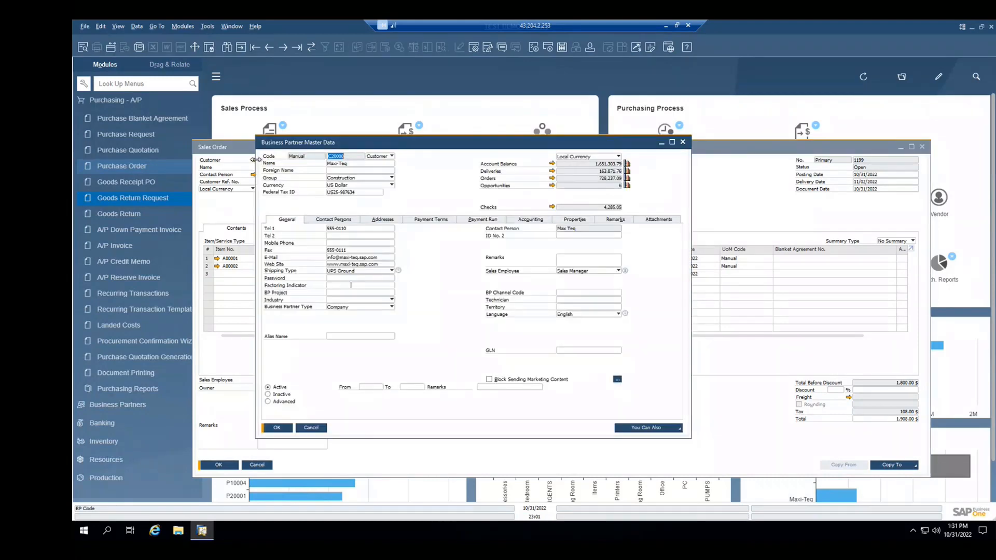
{"action": "left_click", "coordinate": [420, 219]}
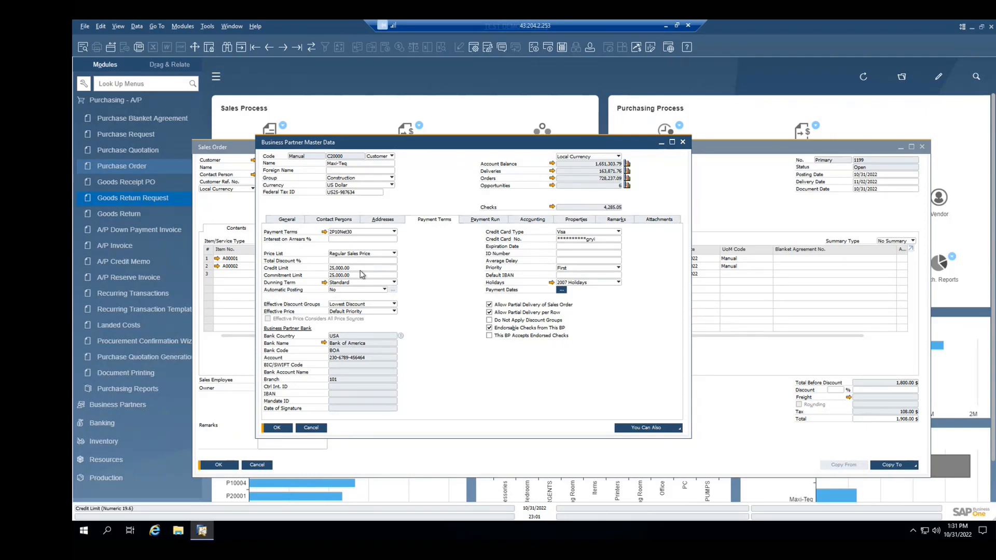
{"action": "left_click", "coordinate": [299, 220]}
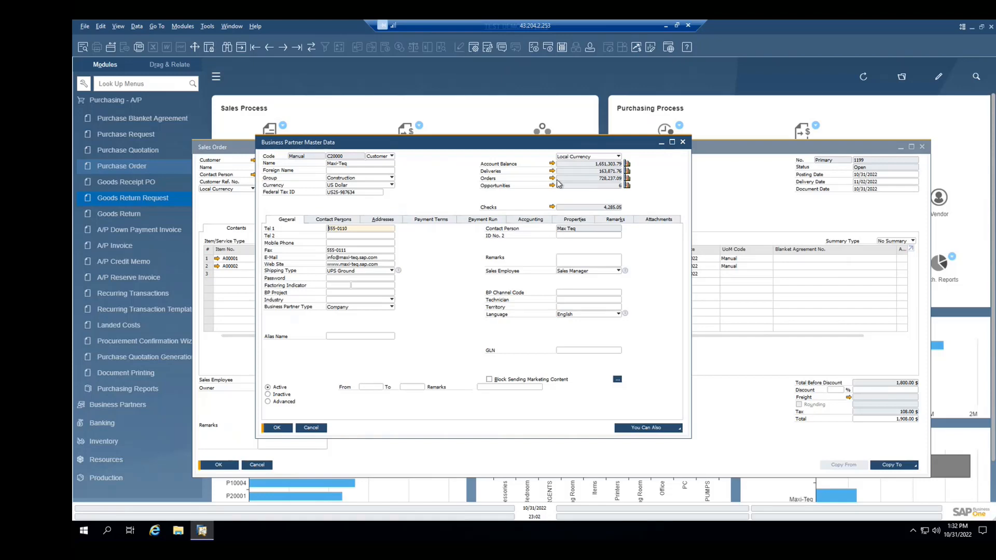
{"action": "left_click", "coordinate": [313, 429]}
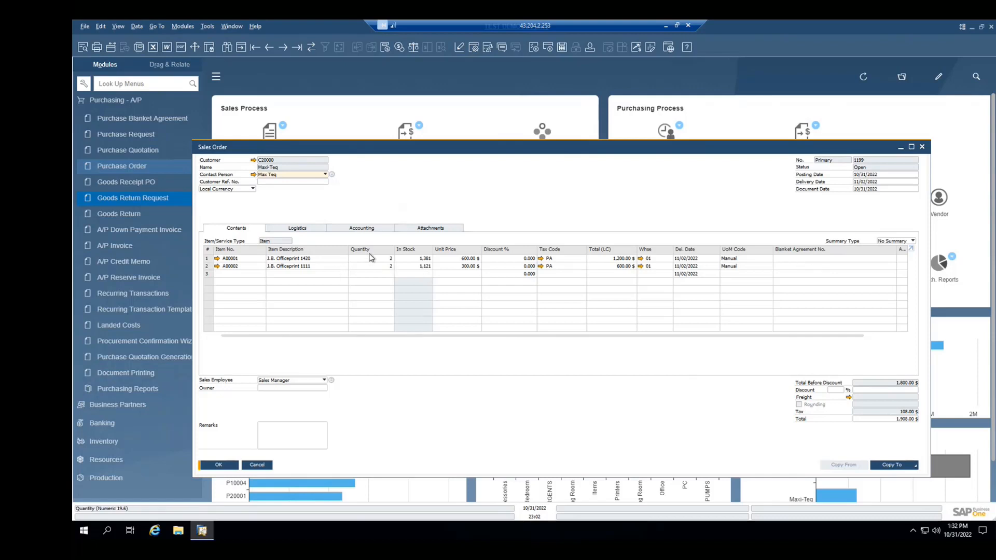
- Show the Sales - A/R module's functions, and examine item A00001's general data, warehouse inventory and available price lists before closing its record
{"action": "left_click", "coordinate": [138, 101]}
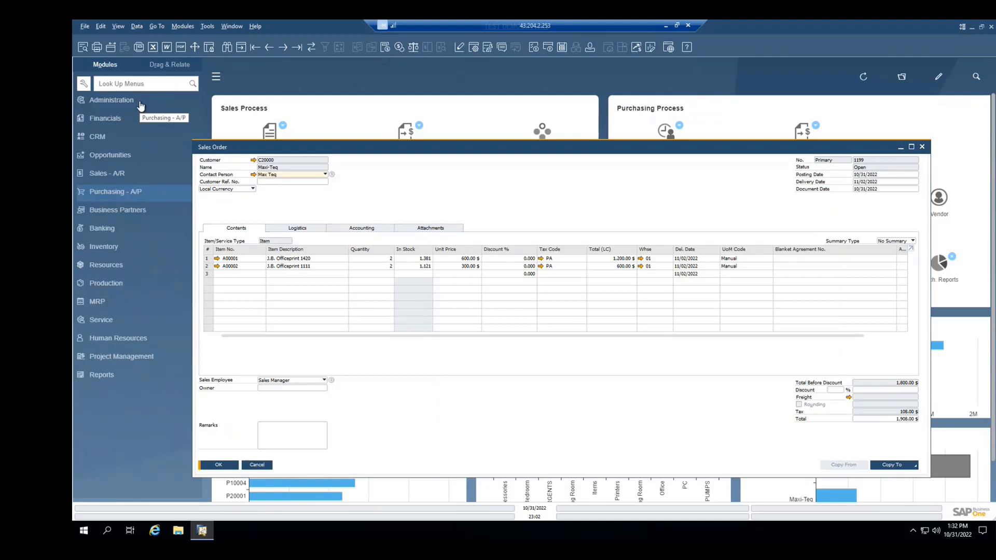
{"action": "left_click", "coordinate": [104, 170]}
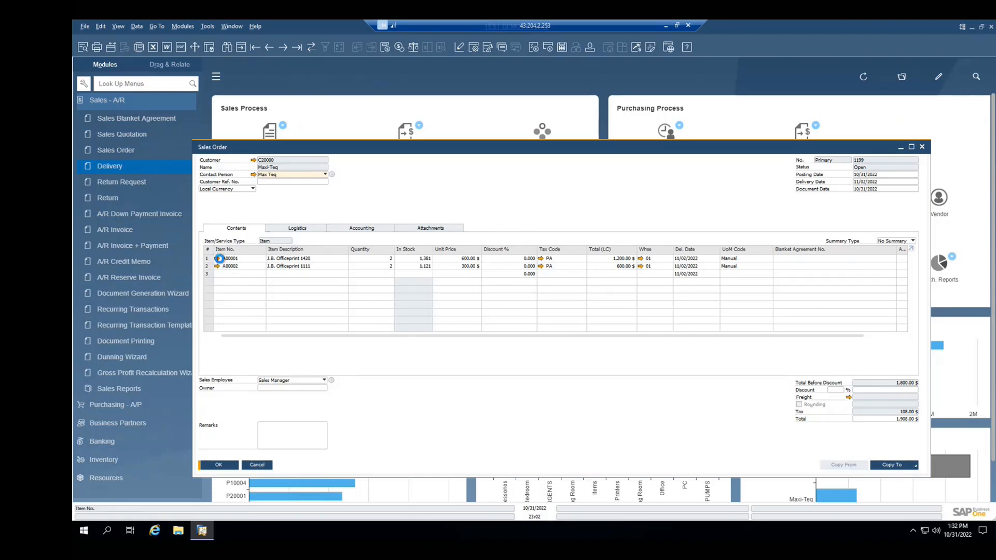
{"action": "left_click", "coordinate": [217, 258]}
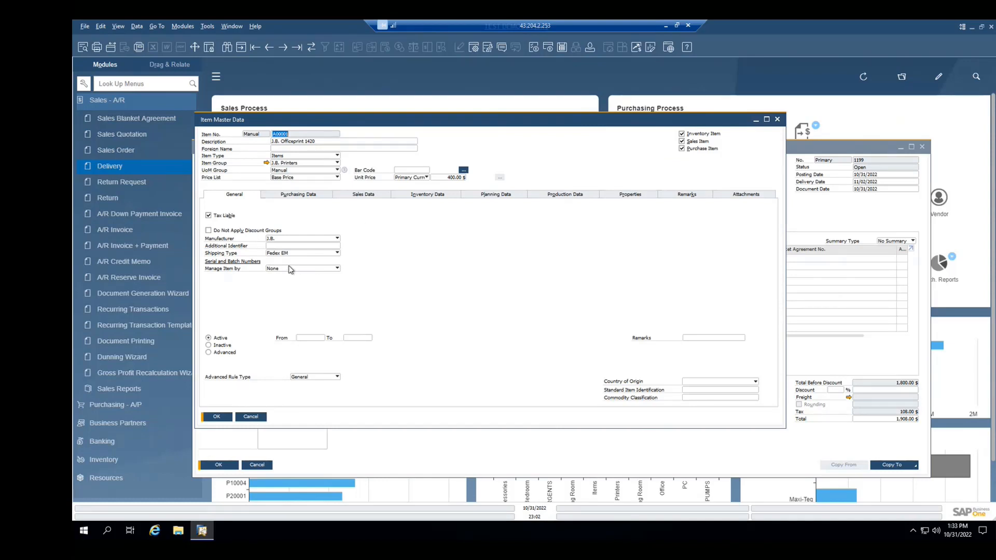
{"action": "left_click", "coordinate": [419, 197]}
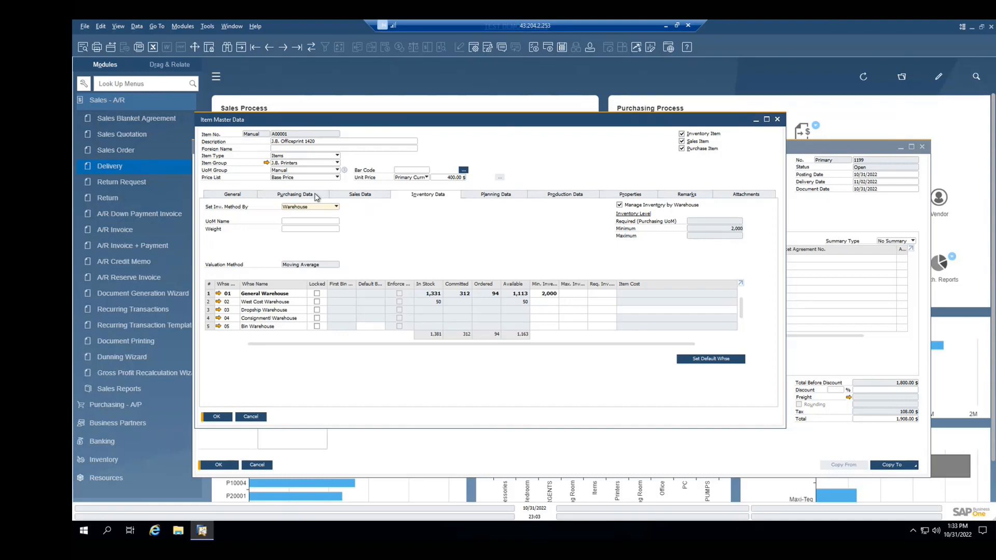
{"action": "left_click", "coordinate": [292, 179]}
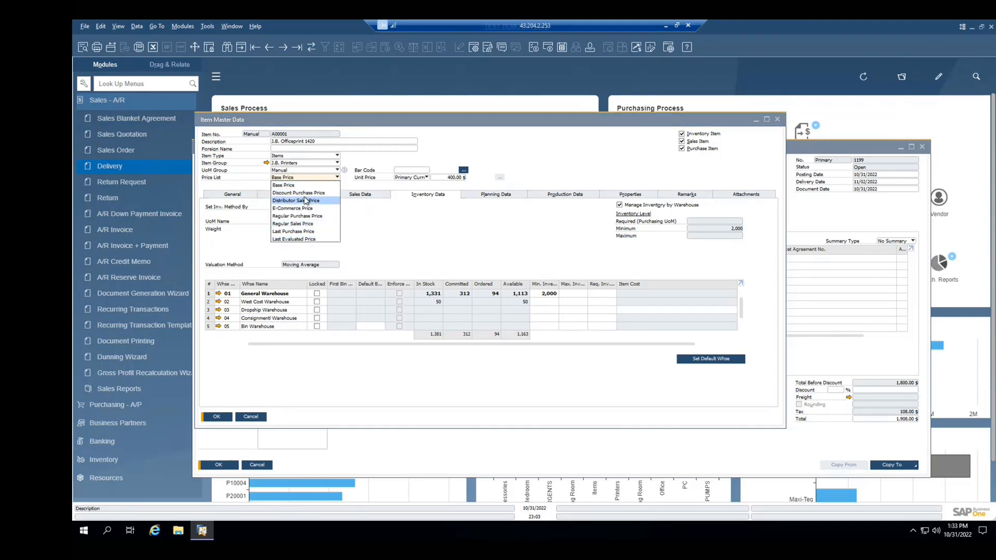
{"action": "left_click", "coordinate": [364, 221]}
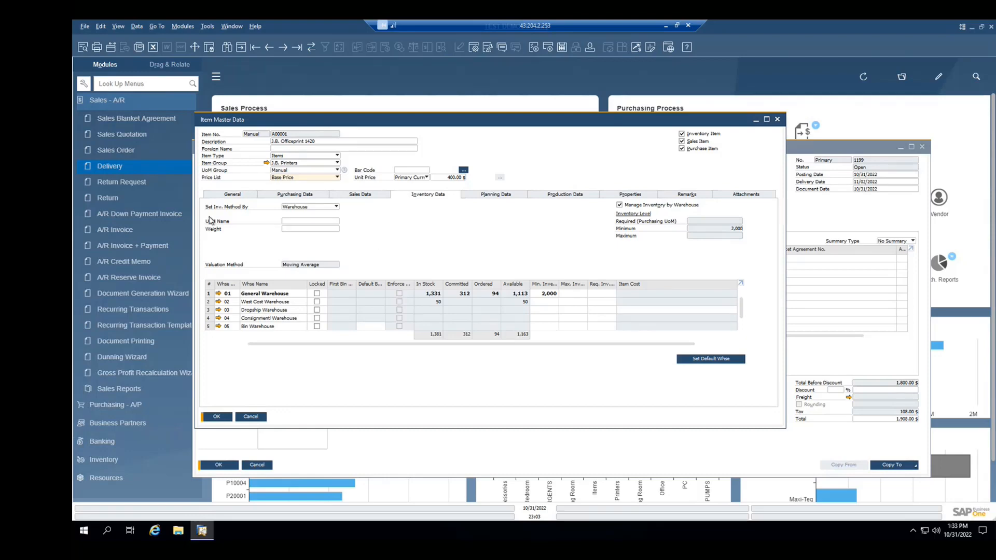
{"action": "left_click", "coordinate": [109, 166]}
{"action": "left_click", "coordinate": [250, 416]}
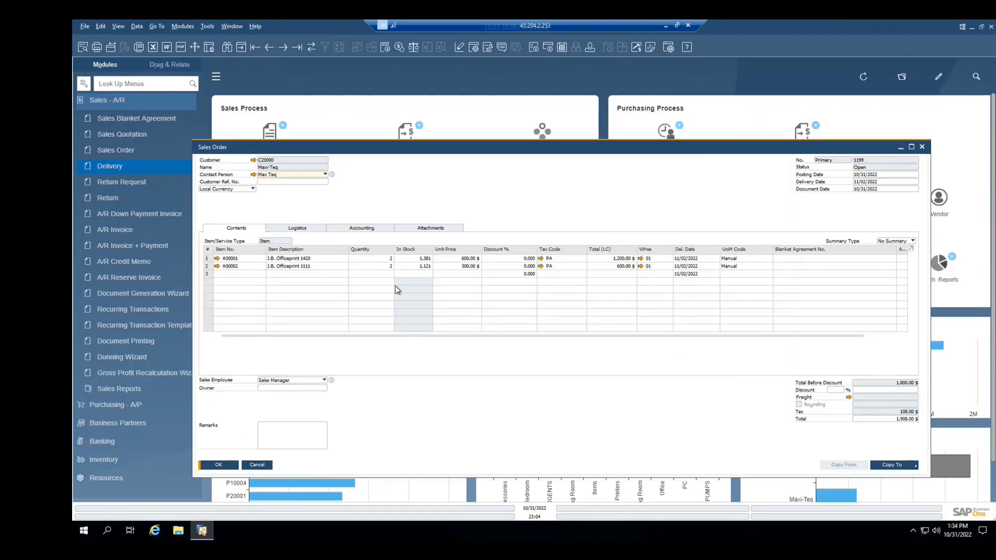
- Examine the sales order's gross profit and the other actions available for its first line
{"action": "right_click", "coordinate": [375, 257]}
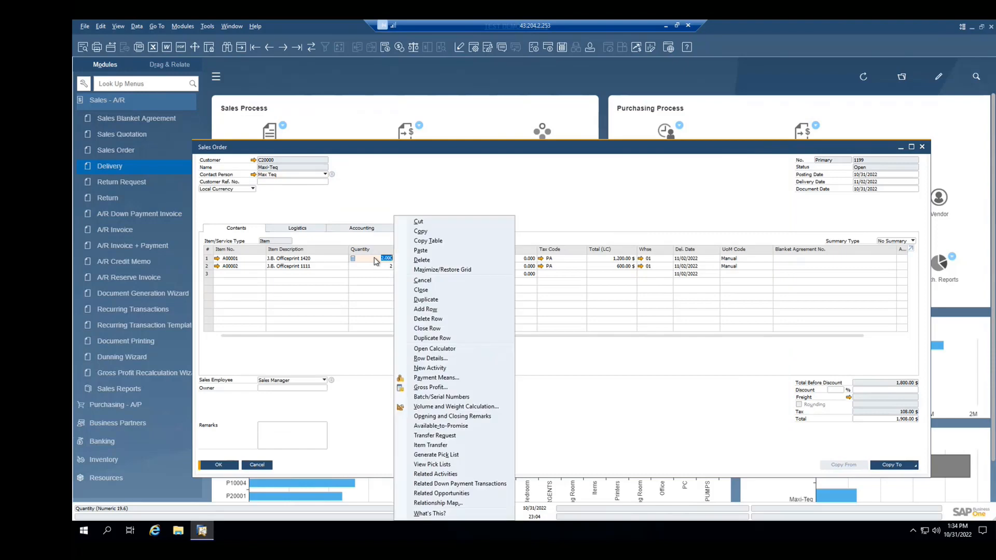
{"action": "left_click", "coordinate": [431, 388]}
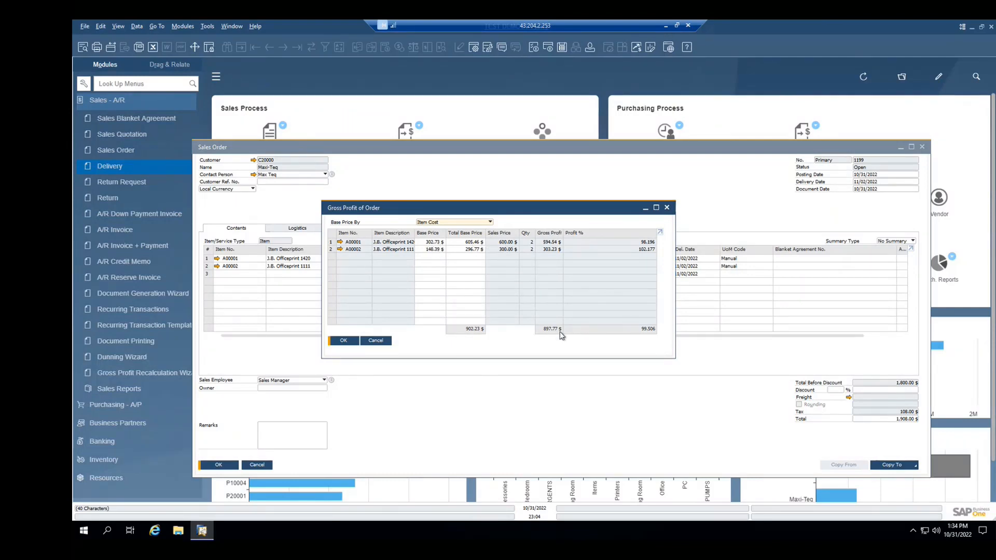
{"action": "left_click", "coordinate": [375, 342]}
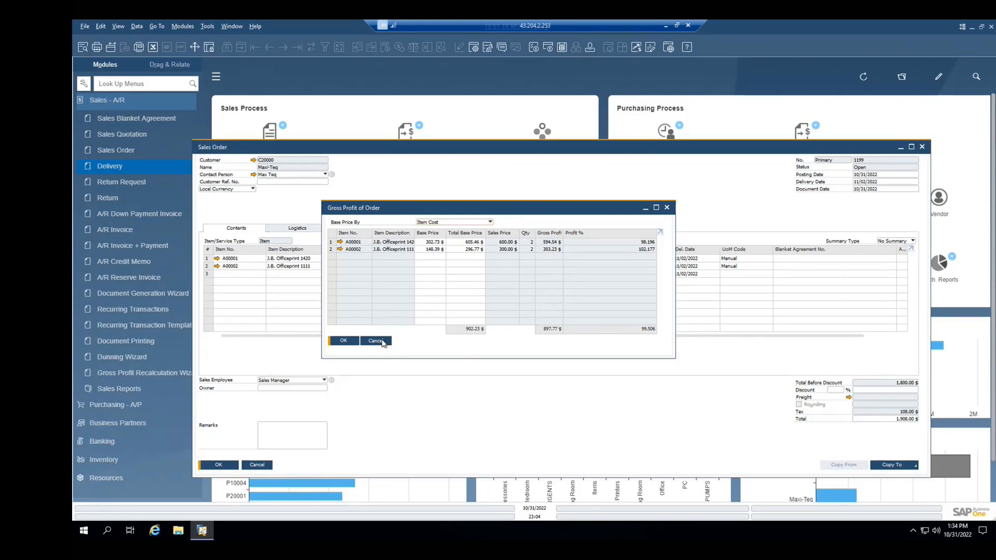
{"action": "right_click", "coordinate": [362, 263]}
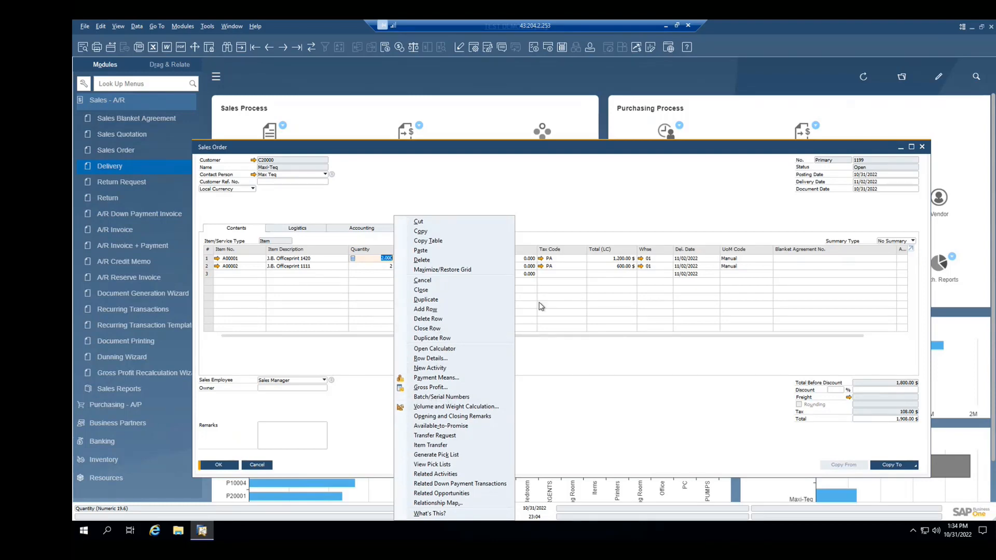
{"action": "left_click", "coordinate": [562, 220]}
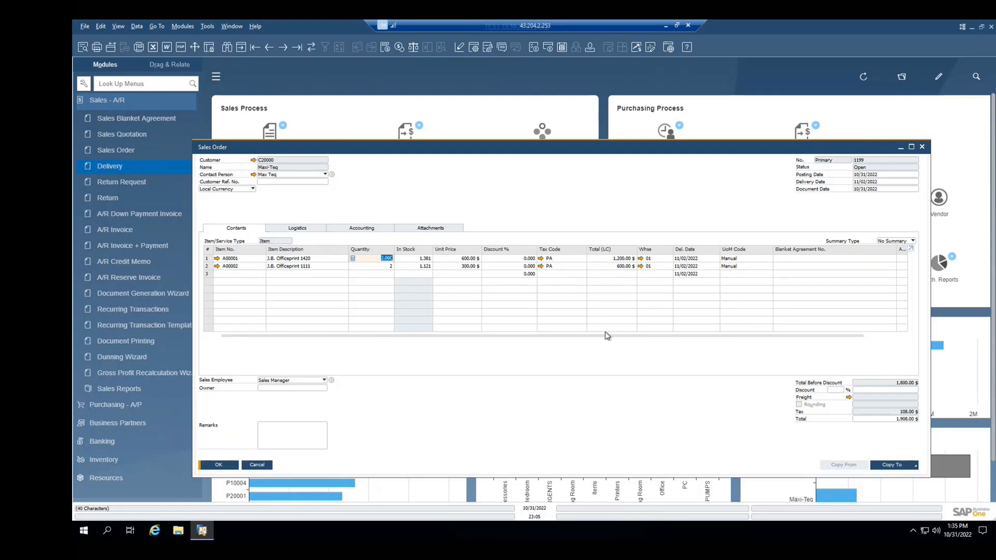
- Enable Print Picking Sheet in the sales order's logistics details, update the order, and shift its window slightly
{"action": "left_click", "coordinate": [313, 231]}
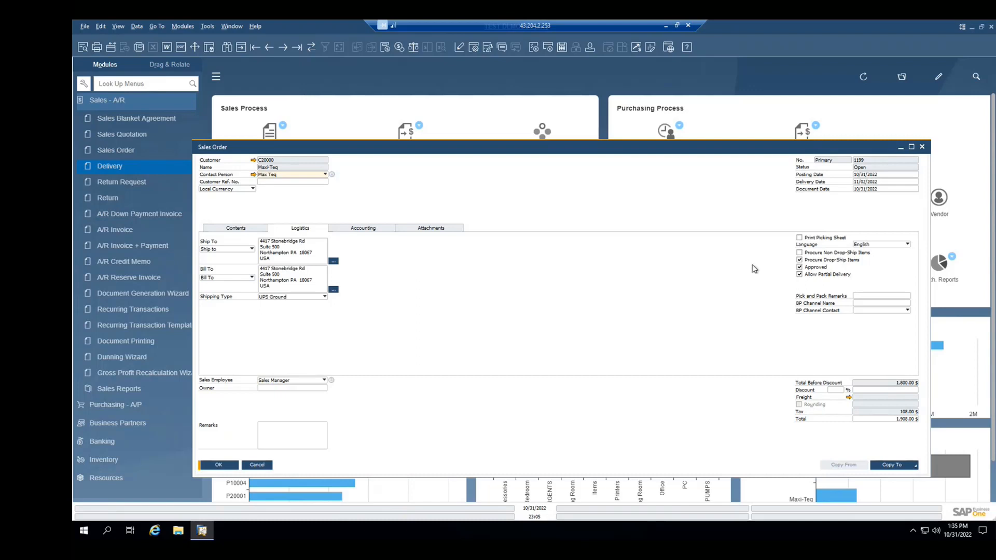
{"action": "left_click", "coordinate": [799, 237]}
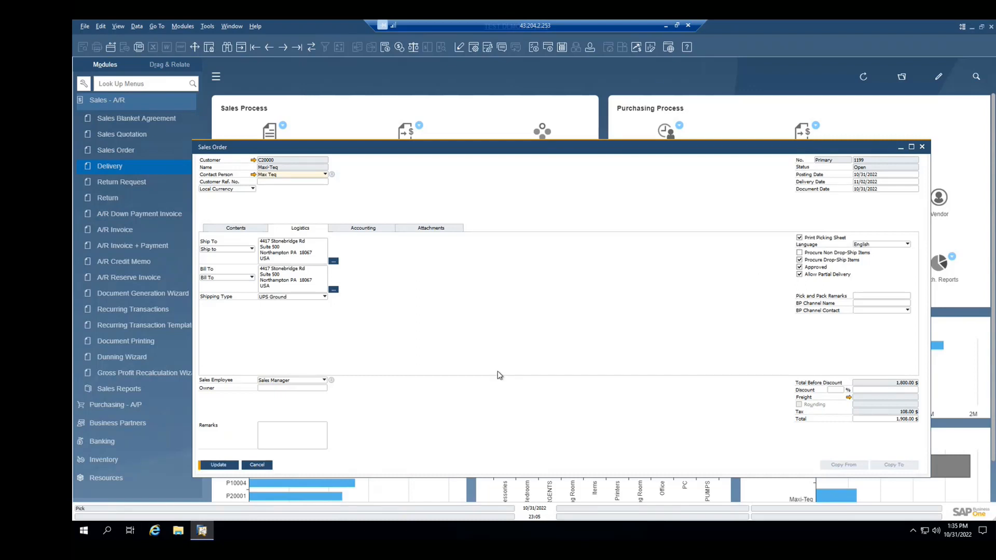
{"action": "left_click", "coordinate": [232, 466]}
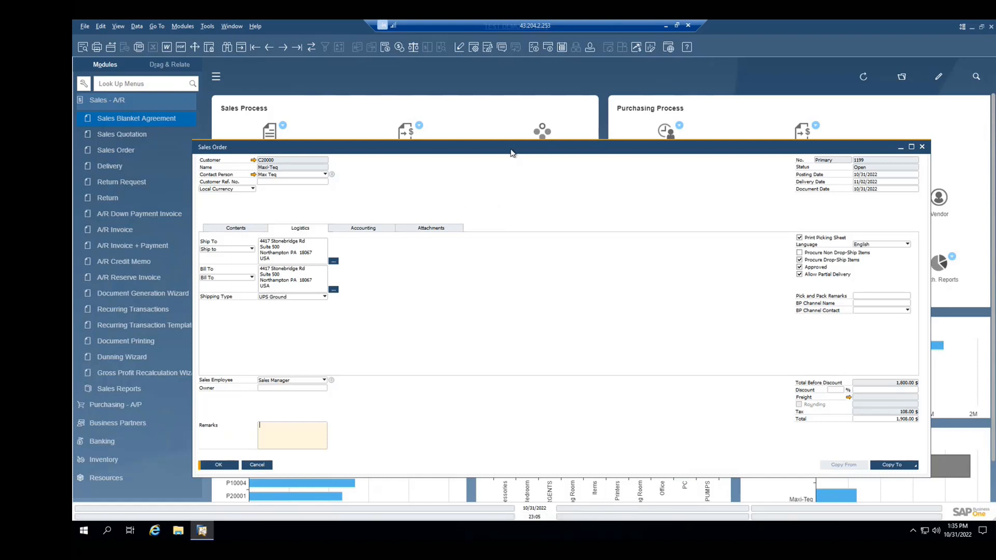
{"action": "left_click_drag", "start_coordinate": [512, 152], "coordinate": [524, 145]}
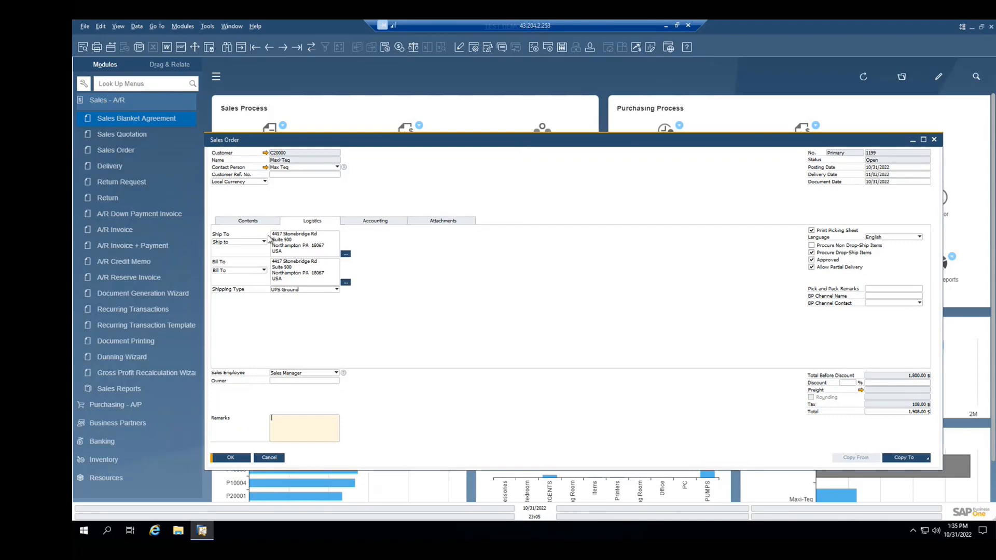
- Return to the sales order's item lines and open the Pick Pack and Production Manager for open sales orders with the default selection criteria
{"action": "left_click", "coordinate": [248, 221]}
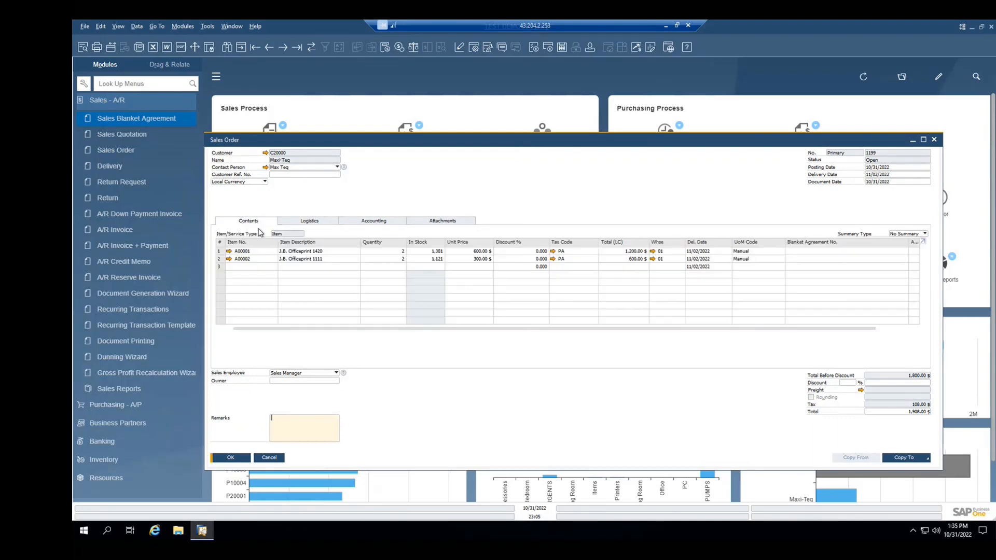
{"action": "left_click", "coordinate": [110, 103]}
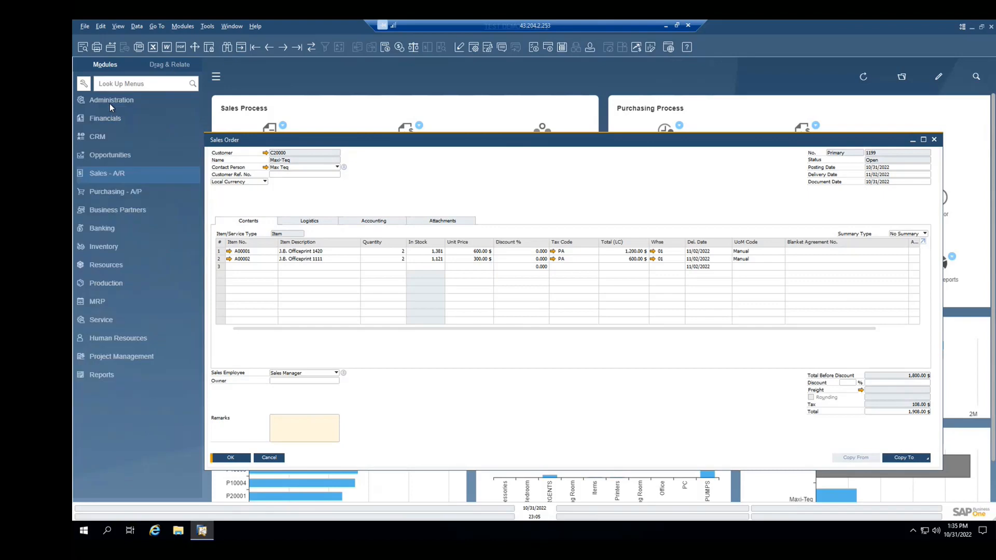
{"action": "left_click", "coordinate": [110, 248]}
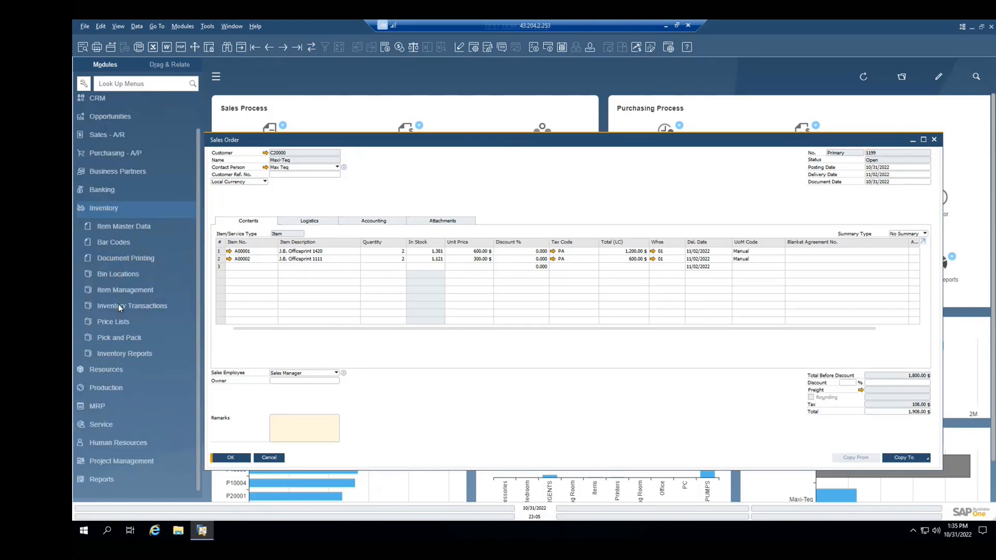
{"action": "left_click", "coordinate": [108, 337]}
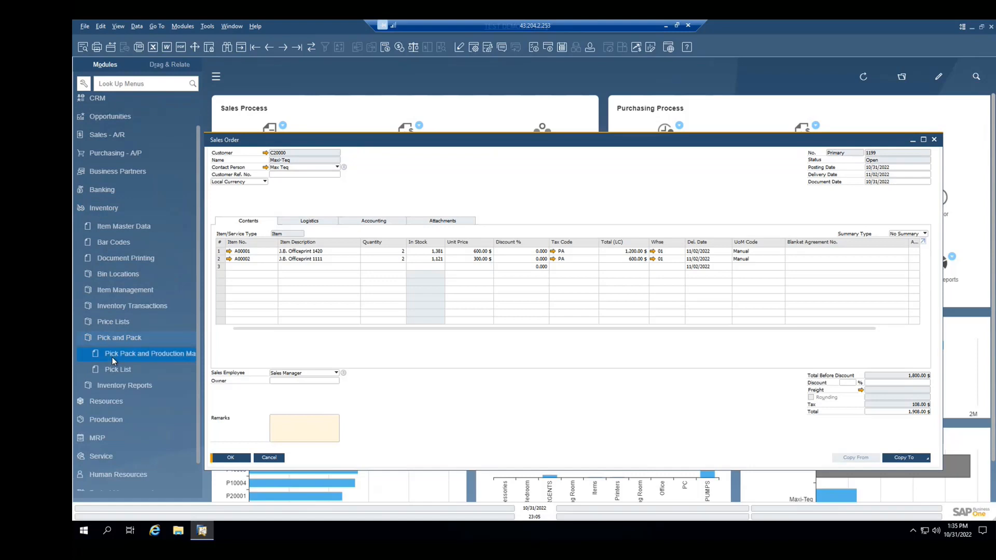
{"action": "left_click", "coordinate": [112, 357]}
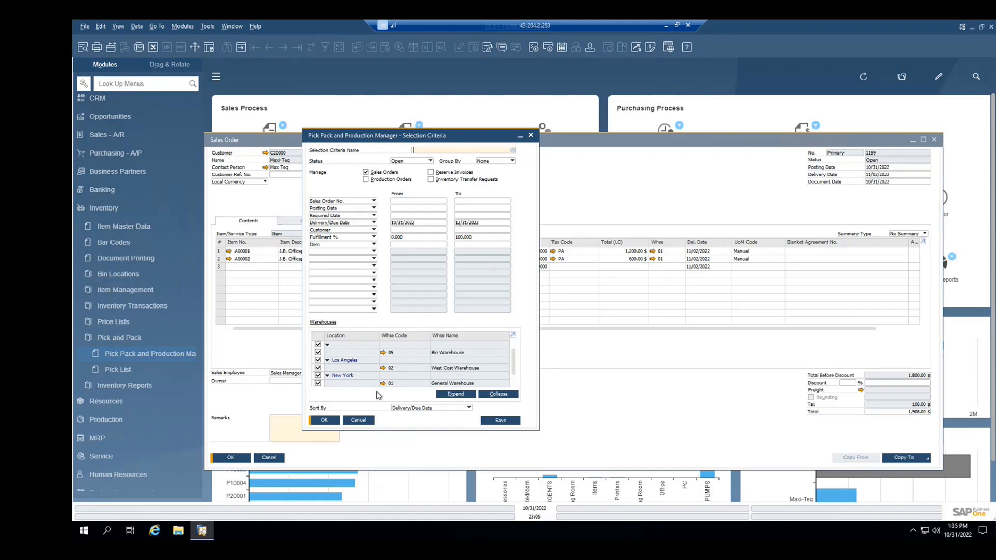
{"action": "left_click", "coordinate": [324, 420]}
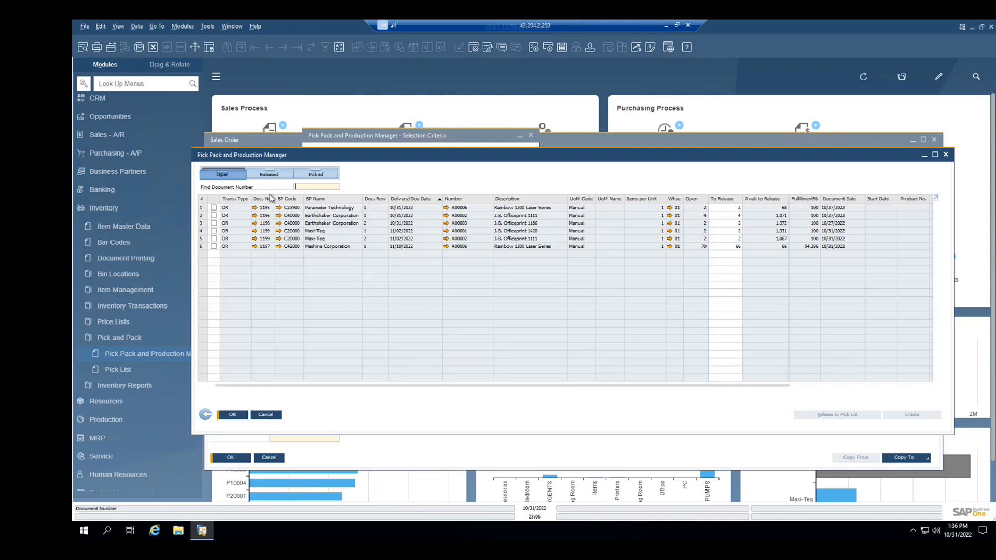
- Mark the first three open lines, show which documents can be created from them, and close the manager without creating any
{"action": "left_click", "coordinate": [213, 207]}
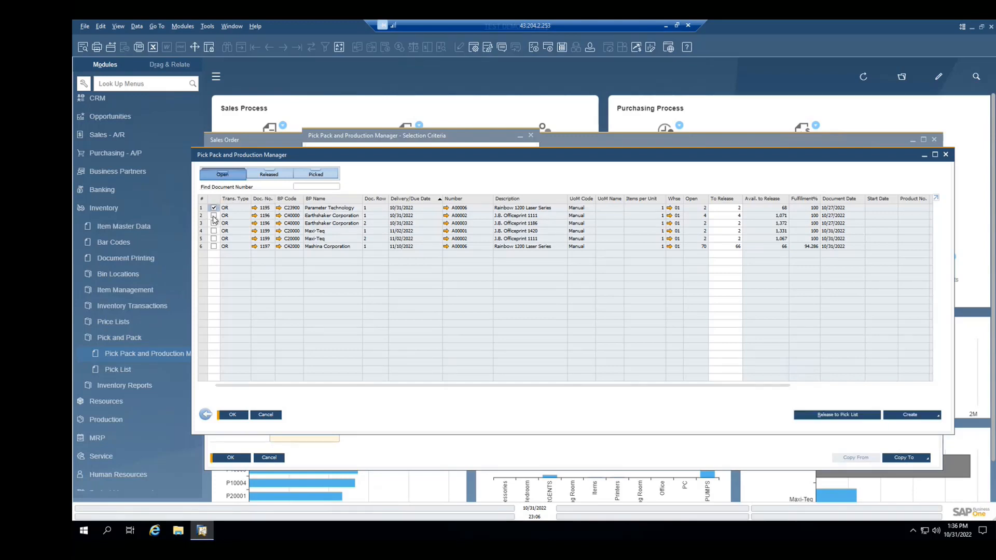
{"action": "left_click", "coordinate": [213, 215]}
{"action": "left_click", "coordinate": [213, 223]}
{"action": "left_click", "coordinate": [921, 416]}
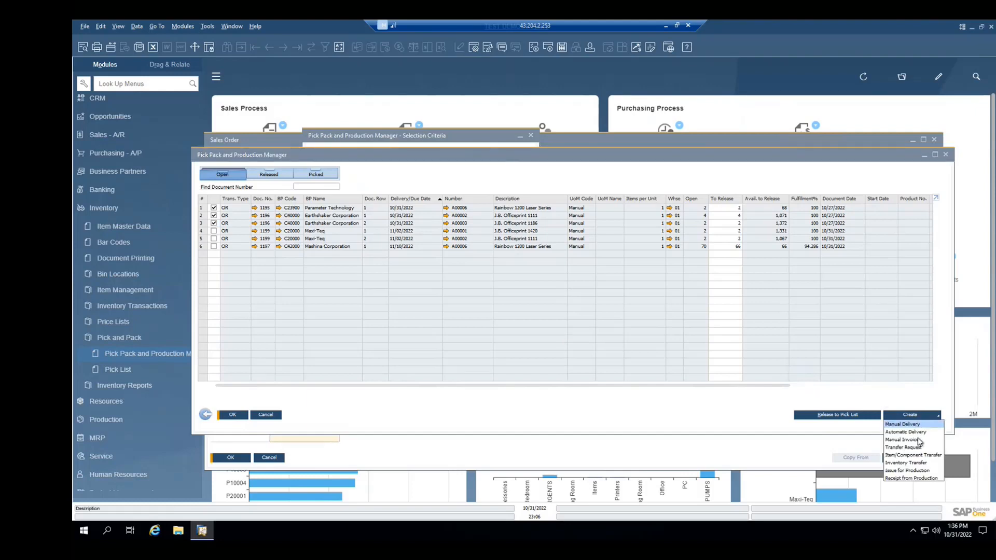
{"action": "left_click", "coordinate": [901, 394]}
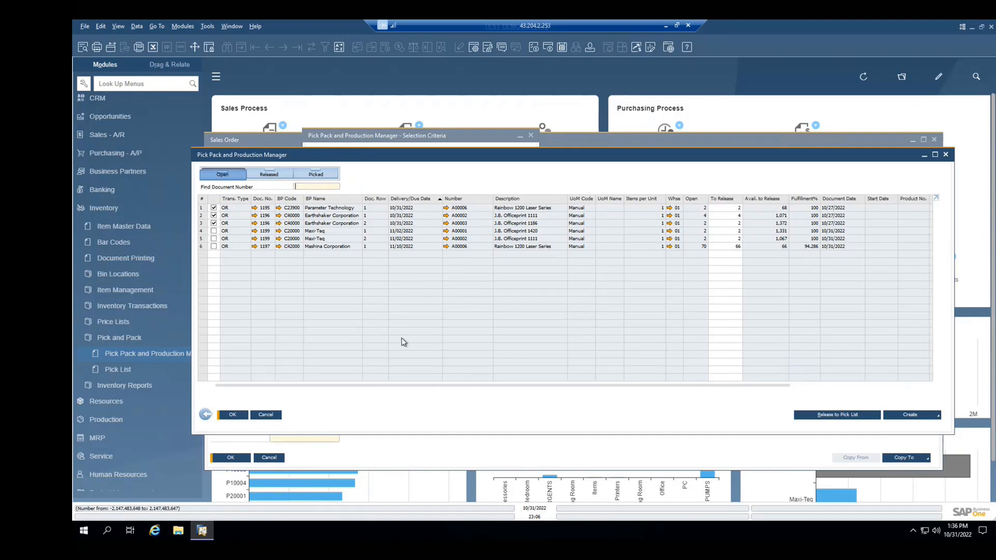
{"action": "left_click", "coordinate": [268, 415]}
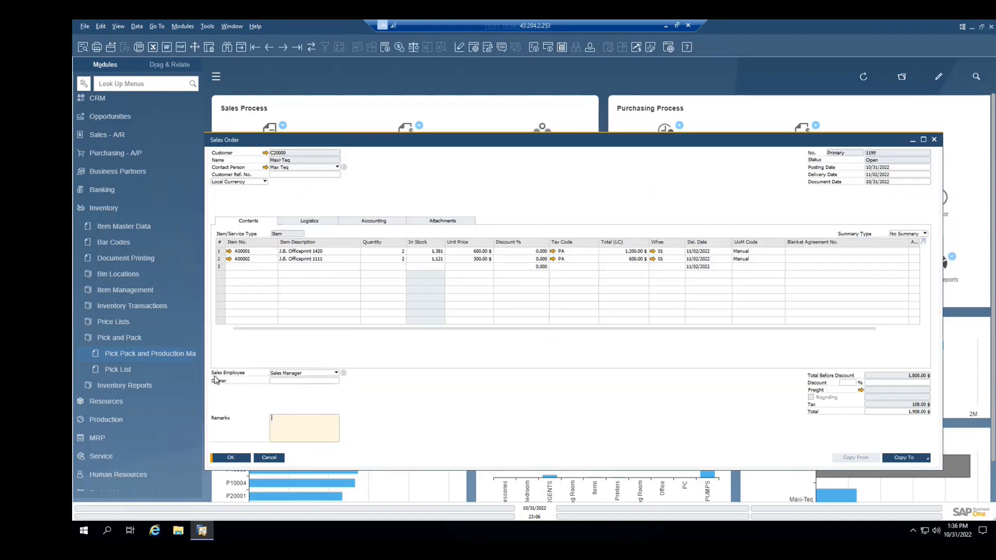
{"action": "left_click", "coordinate": [143, 339]}
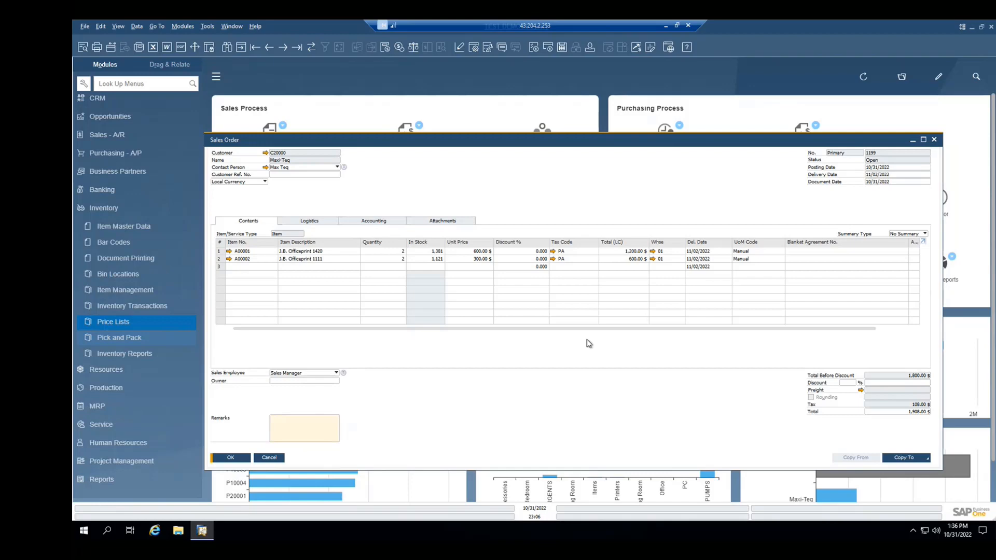
- Create and add a delivery from the Maxi-Teq sales order, accepting the inventory warning for all items, and preview its packing list
{"action": "left_click", "coordinate": [906, 458]}
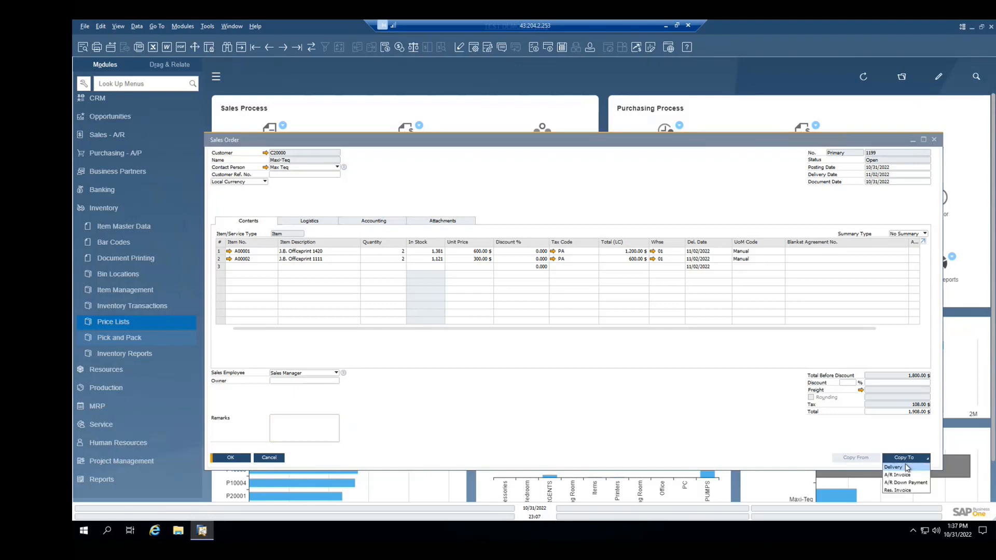
{"action": "left_click", "coordinate": [904, 465]}
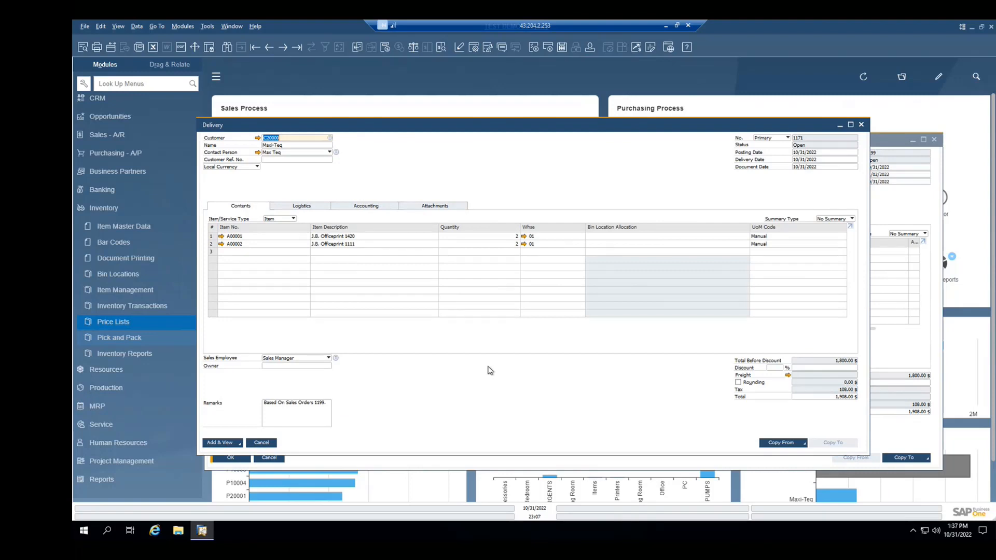
{"action": "left_click", "coordinate": [223, 444]}
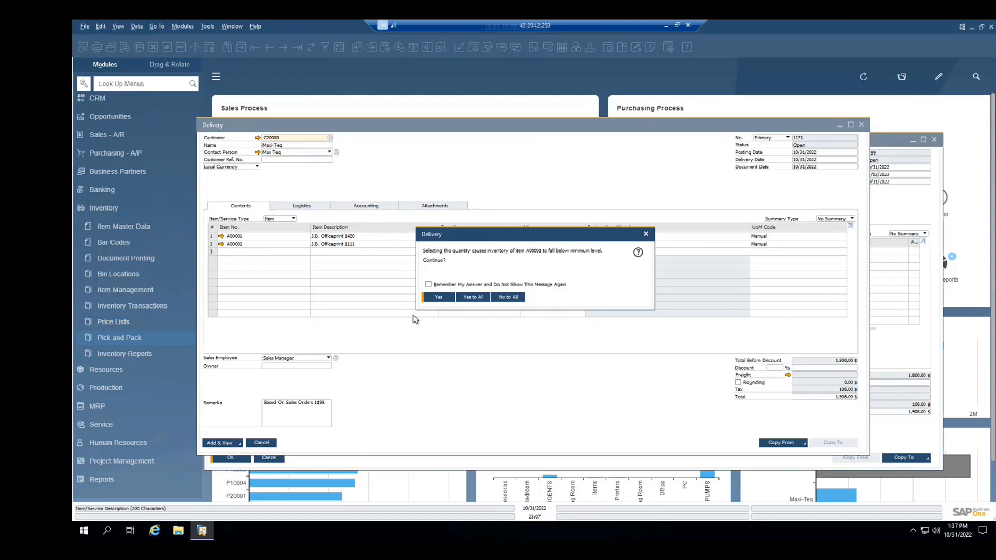
{"action": "left_click", "coordinate": [483, 300]}
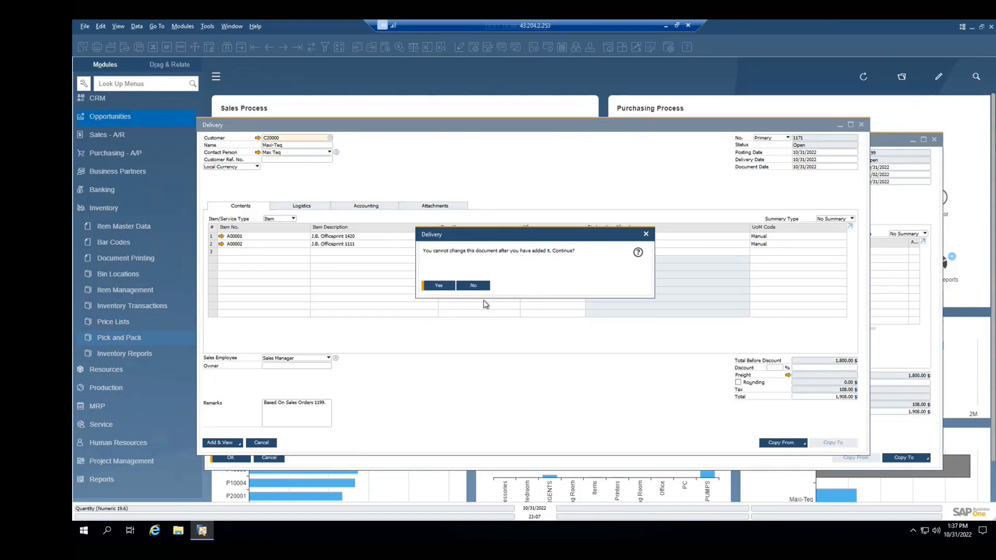
{"action": "left_click", "coordinate": [445, 286]}
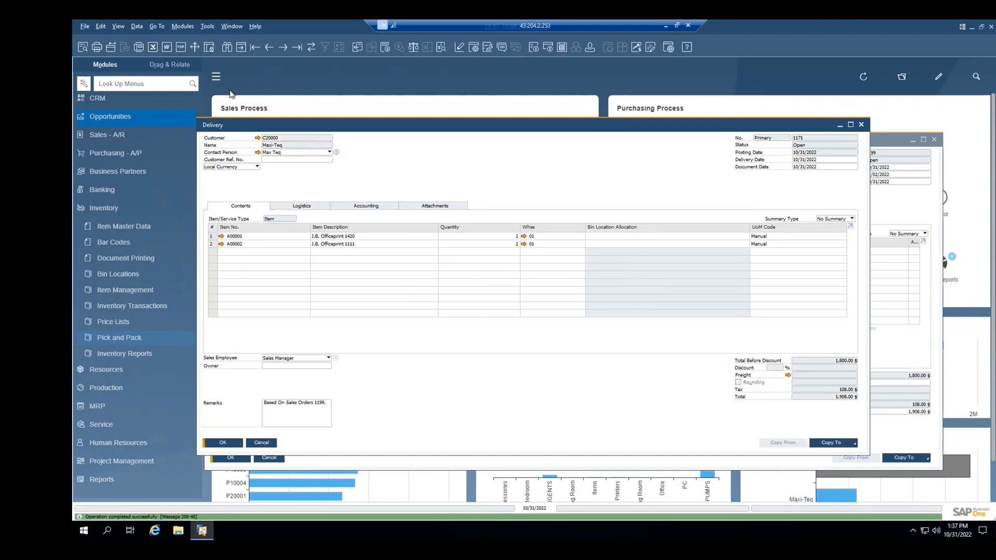
{"action": "left_click", "coordinate": [86, 51]}
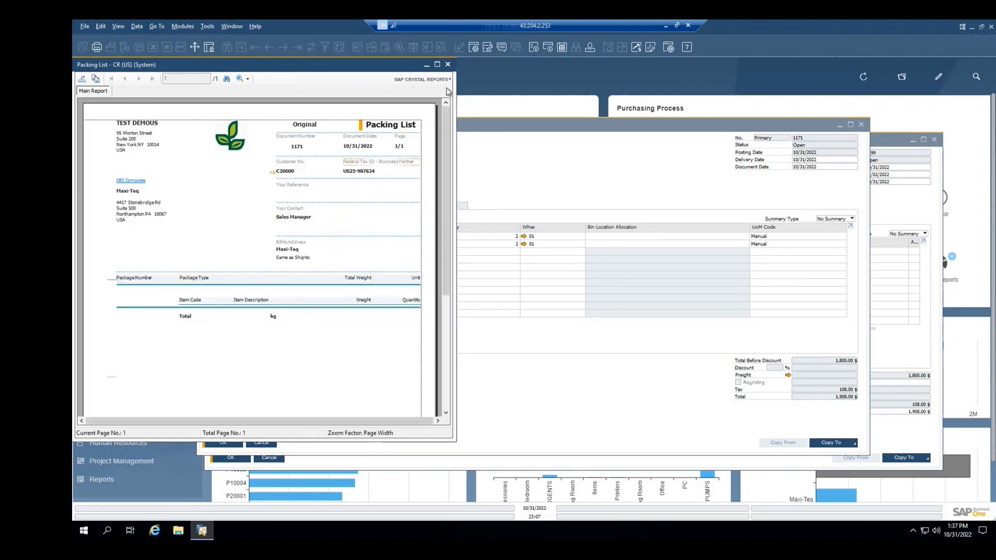
{"action": "left_click", "coordinate": [448, 65]}
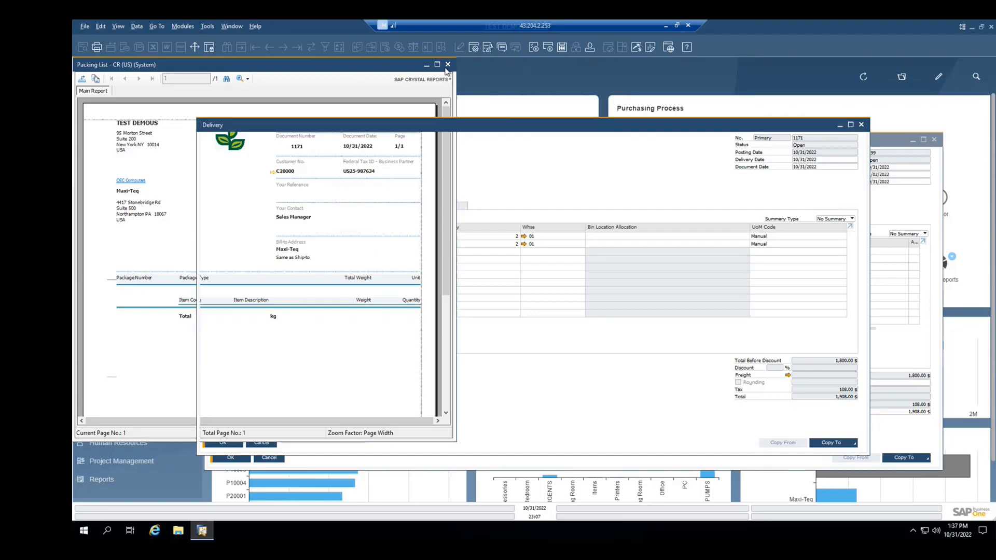
- Create the delivery's packing slip with one Box package containing all units of A00001 and A00002, and save it
{"action": "right_click", "coordinate": [488, 365]}
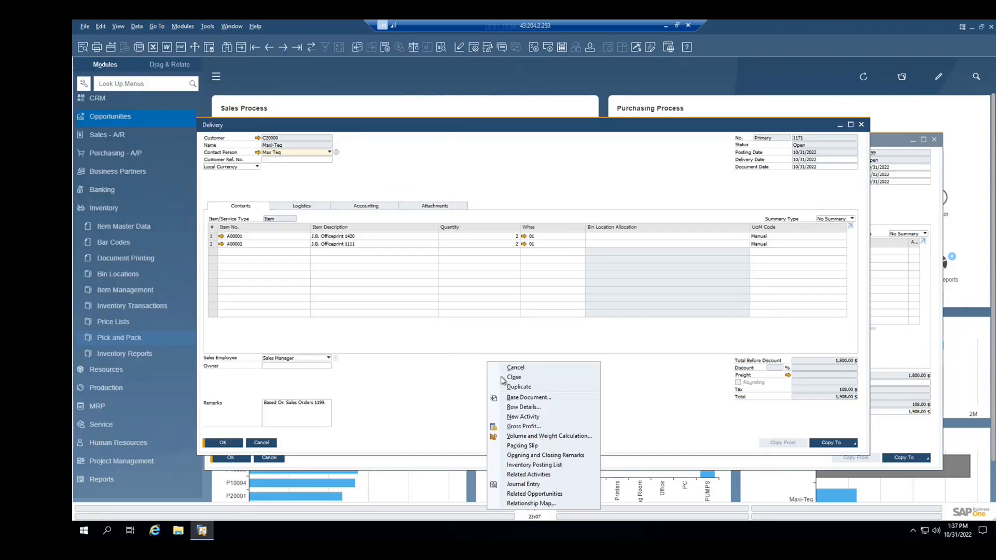
{"action": "left_click", "coordinate": [523, 447]}
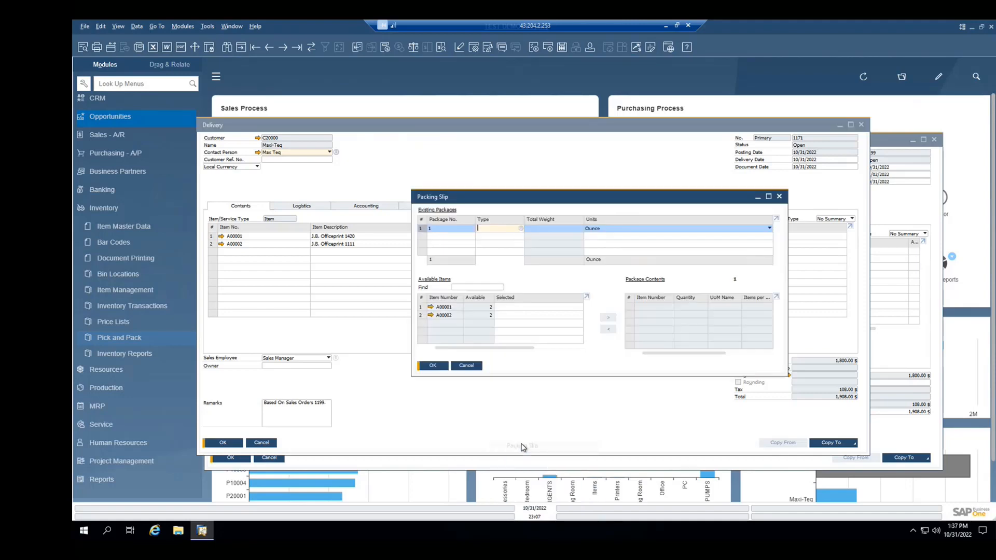
{"action": "left_click", "coordinate": [521, 228]}
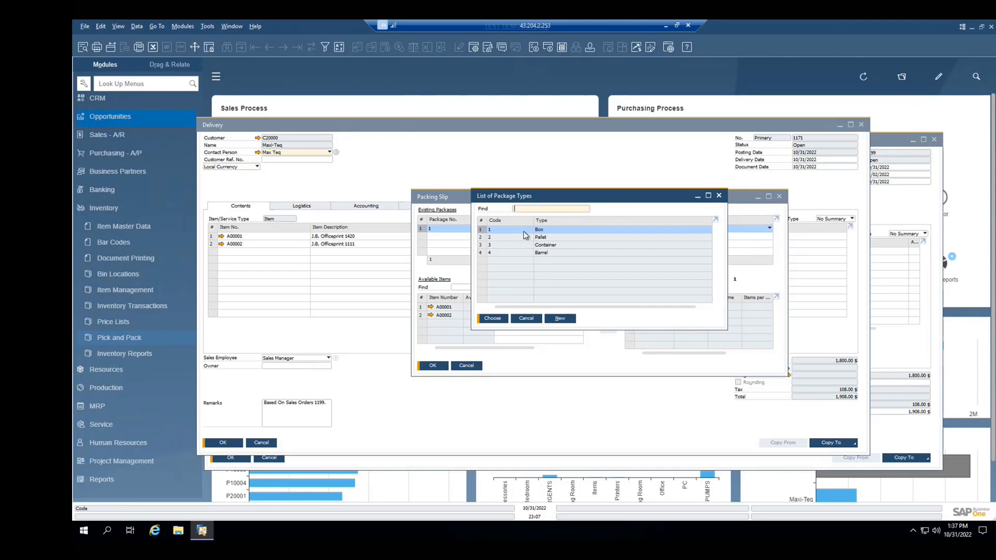
{"action": "double_click", "coordinate": [524, 229]}
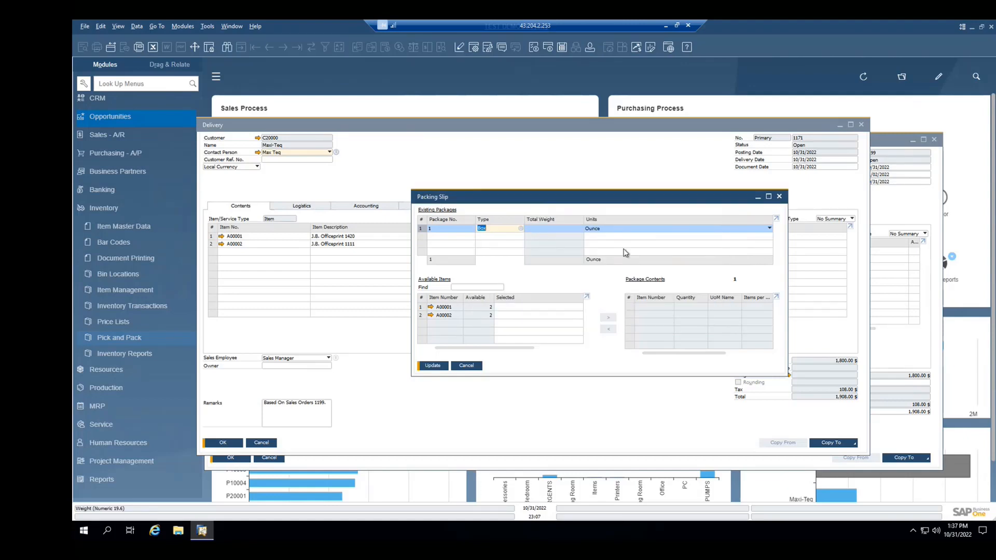
{"action": "left_click", "coordinate": [456, 307]}
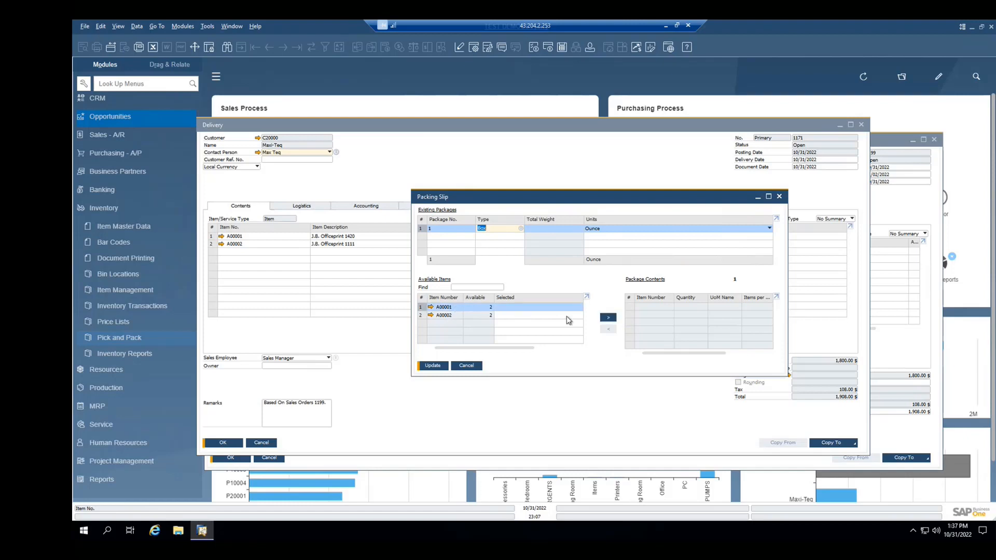
{"action": "left_click", "coordinate": [609, 318]}
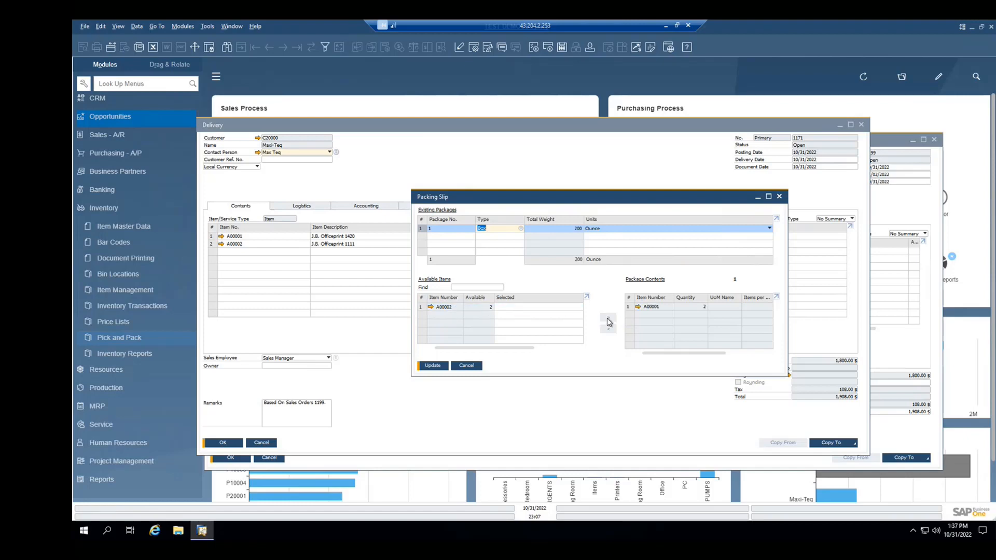
{"action": "left_click", "coordinate": [460, 307]}
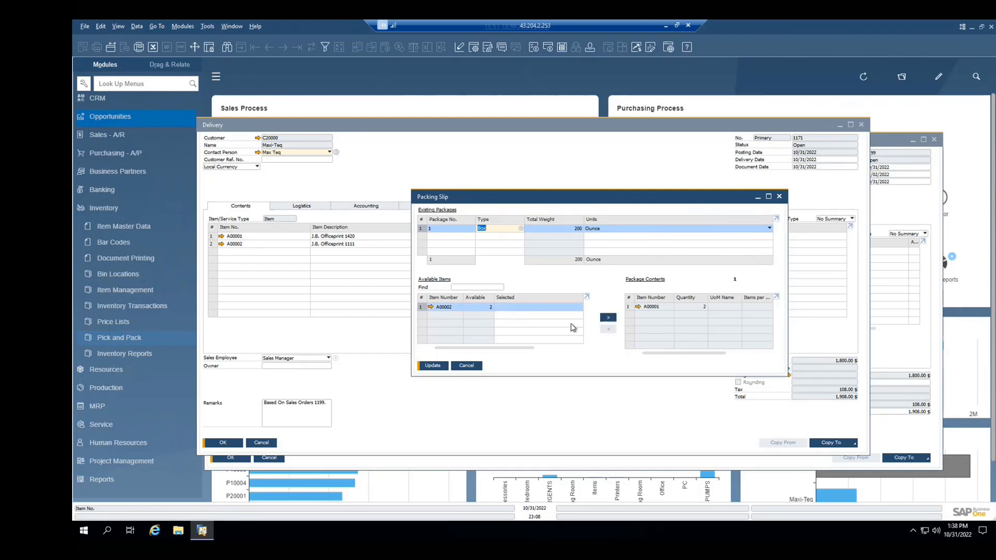
{"action": "left_click", "coordinate": [611, 320]}
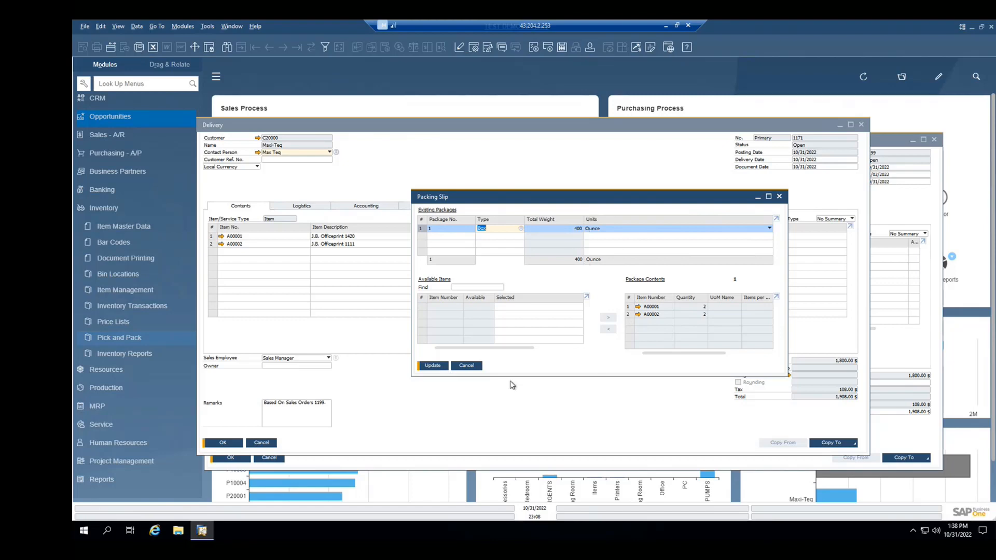
{"action": "left_click", "coordinate": [433, 366]}
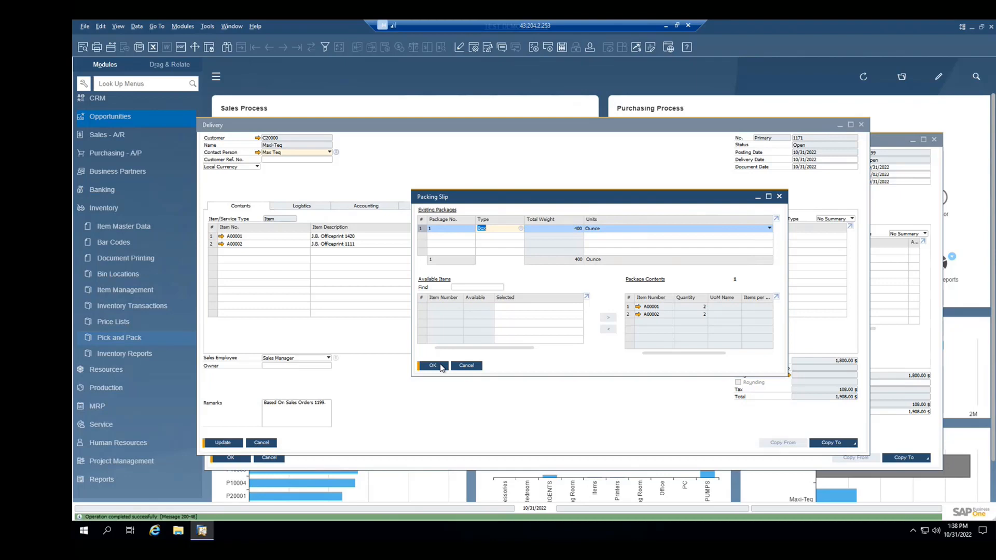
{"action": "left_click", "coordinate": [439, 366]}
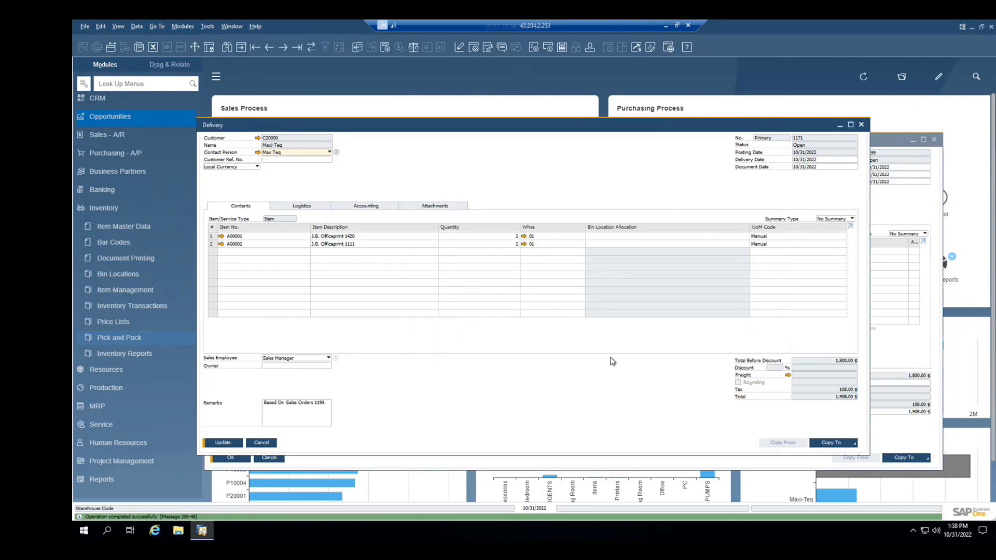
- Create and add an A/R invoice from the delivery, and review its print preview through the tax and payment terms before closing it
{"action": "left_click", "coordinate": [824, 446]}
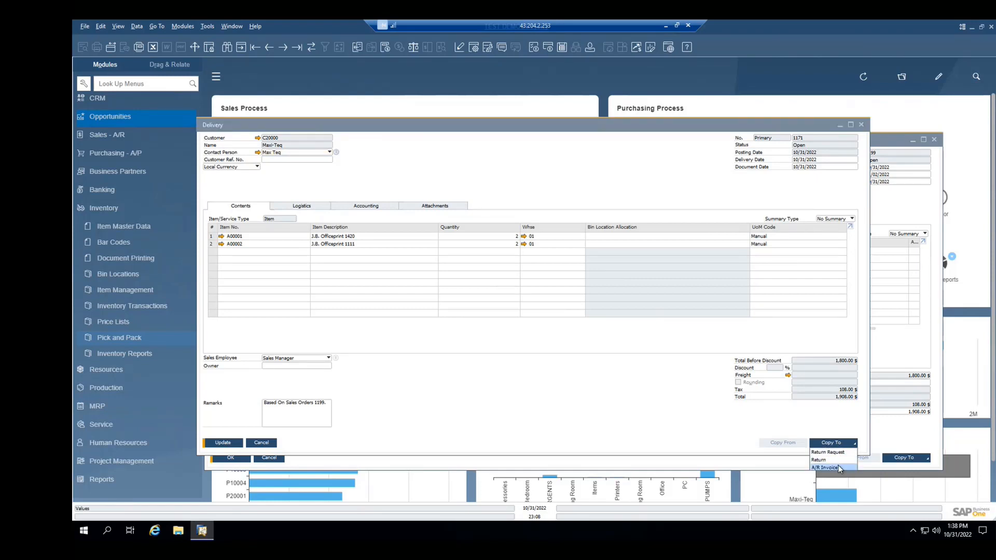
{"action": "left_click", "coordinate": [632, 392]}
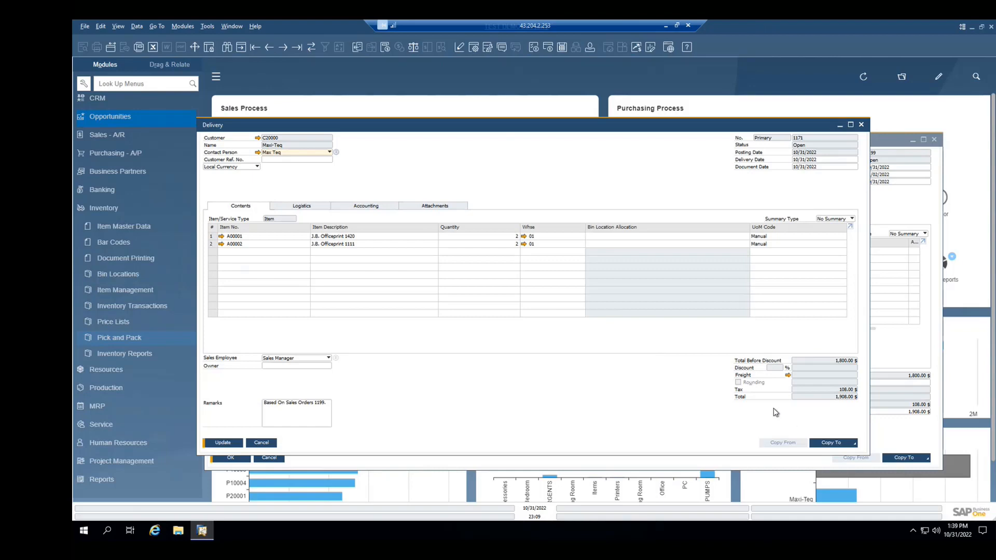
{"action": "left_click", "coordinate": [842, 444]}
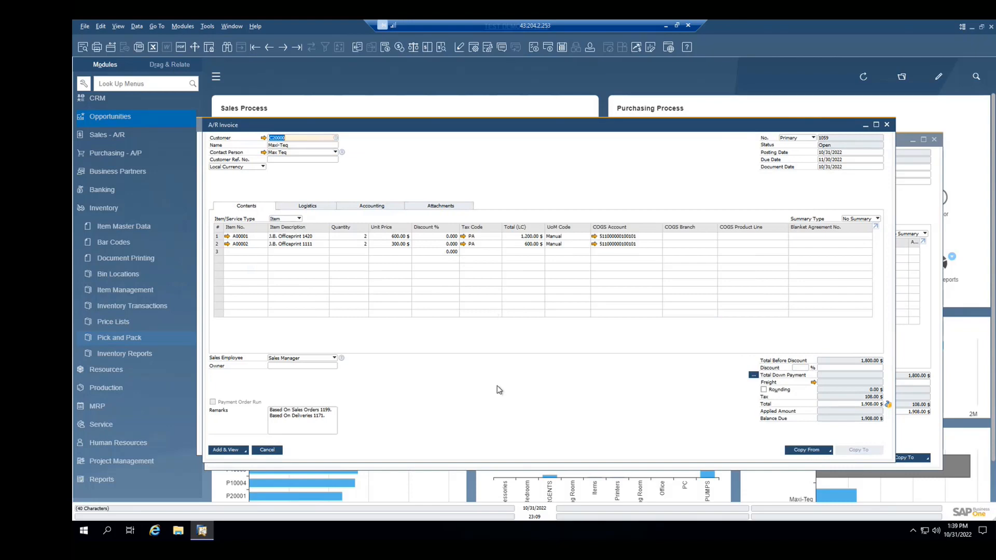
{"action": "left_click", "coordinate": [226, 452]}
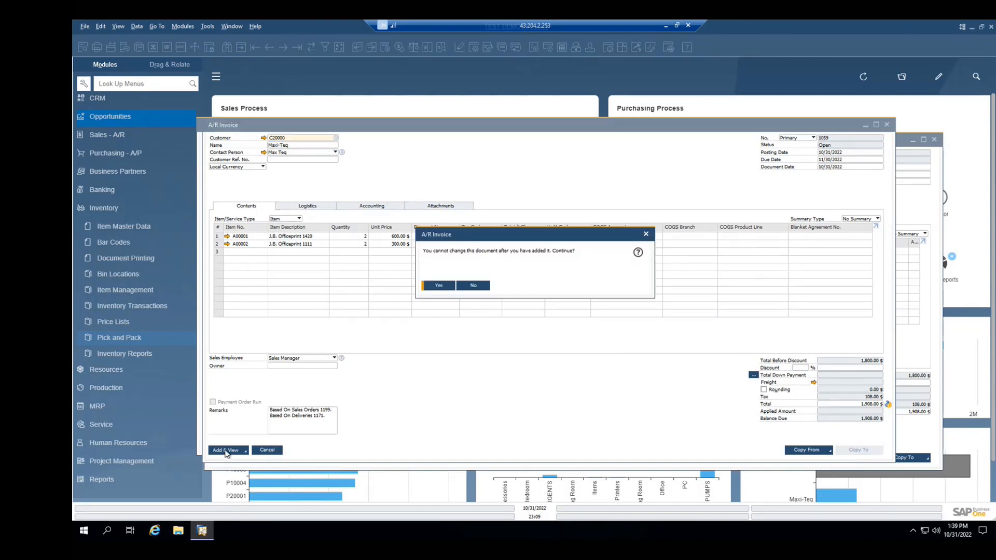
{"action": "left_click", "coordinate": [439, 286]}
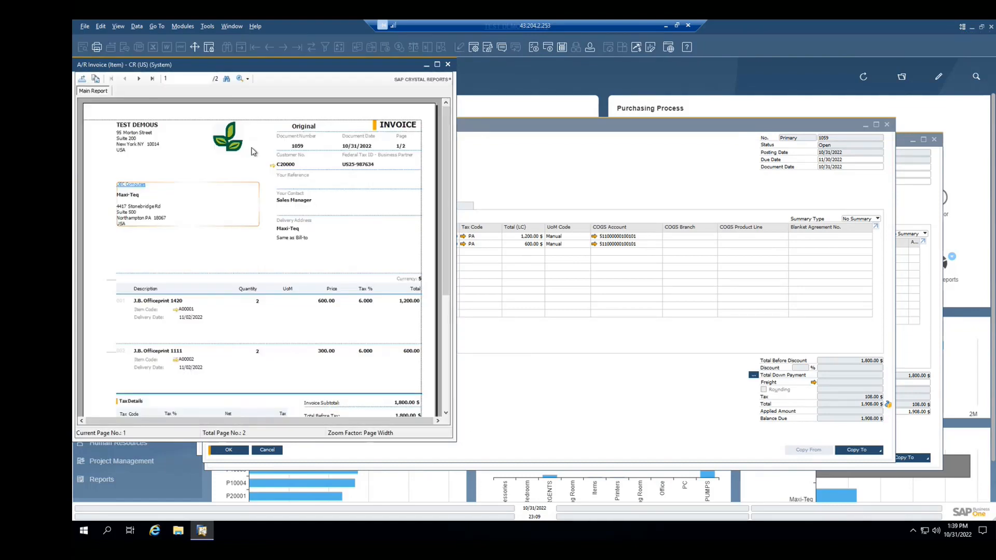
{"action": "scroll", "coordinate": [372, 278], "scroll_direction": "down", "scroll_amount": 3}
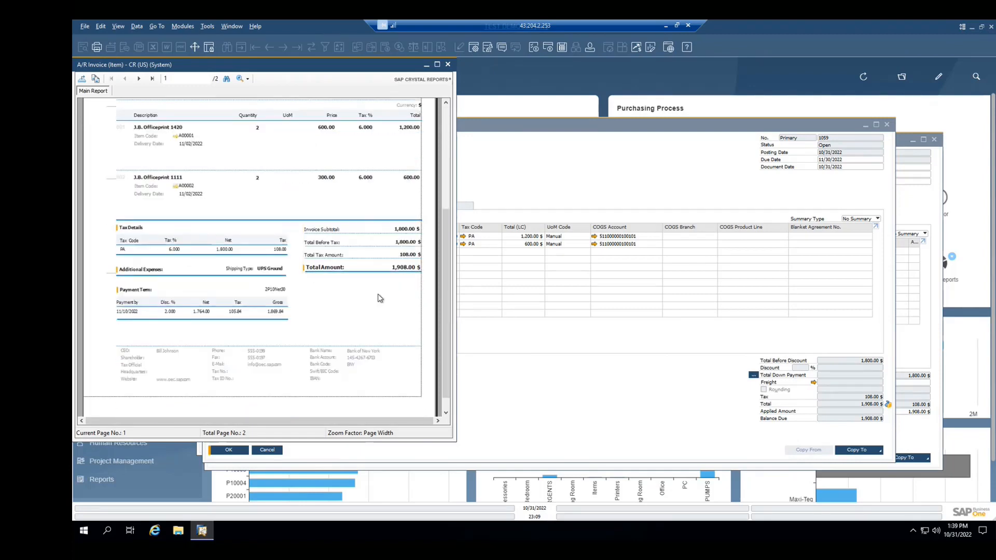
{"action": "left_click", "coordinate": [448, 66]}
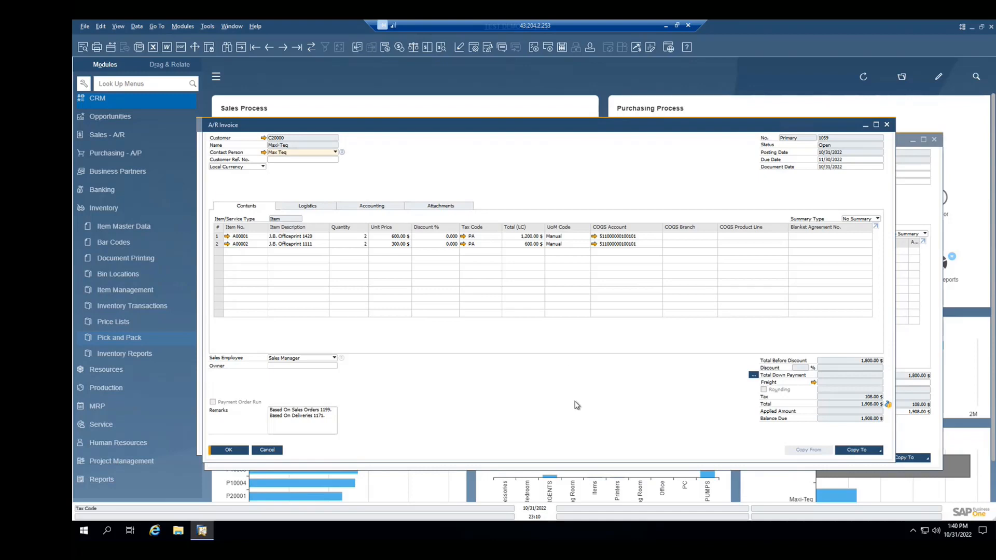
- Close the A/R invoice, the delivery and the Maxi-Teq sales order, and collapse the Inventory module
{"action": "left_click", "coordinate": [274, 451]}
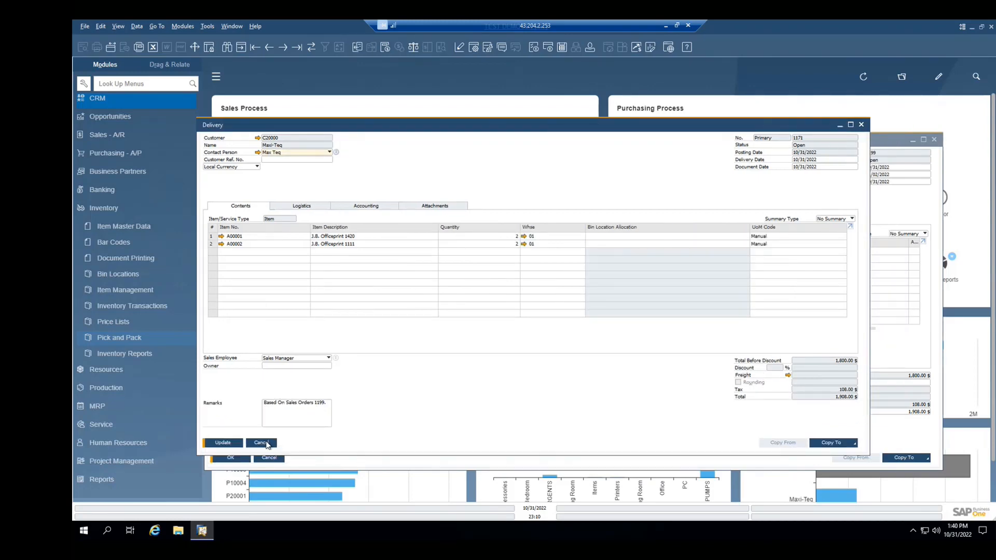
{"action": "left_click", "coordinate": [262, 442]}
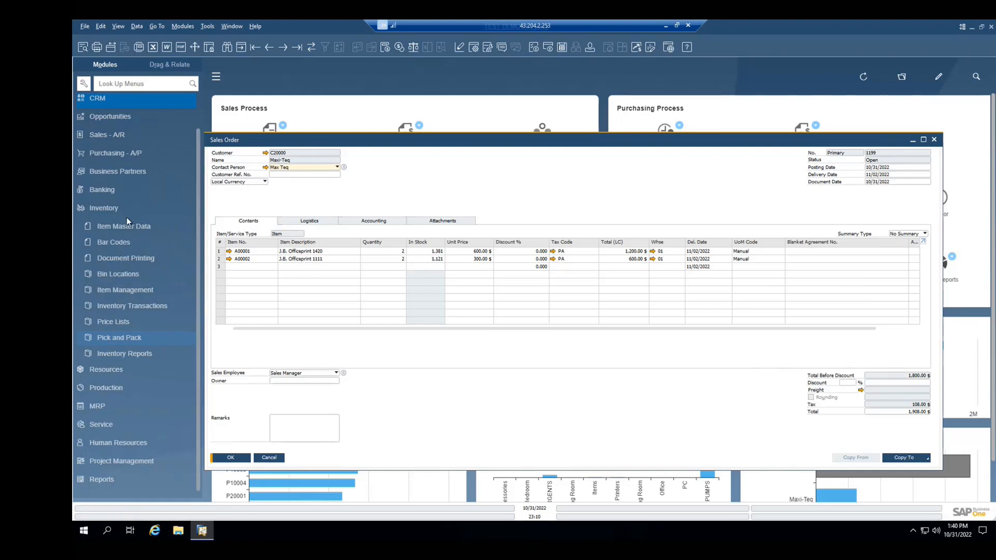
{"action": "left_click", "coordinate": [108, 208]}
{"action": "left_click", "coordinate": [108, 207]}
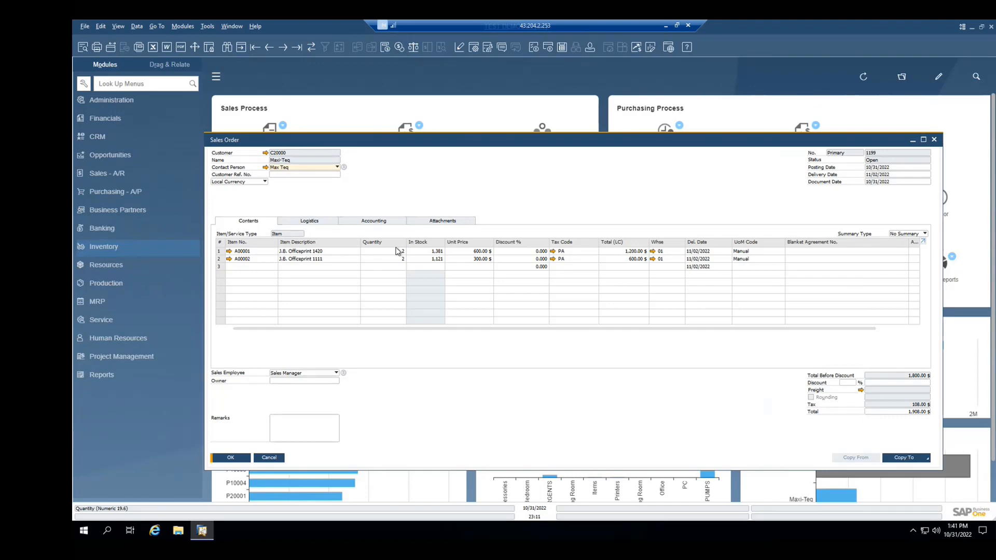
{"action": "left_click", "coordinate": [269, 458]}
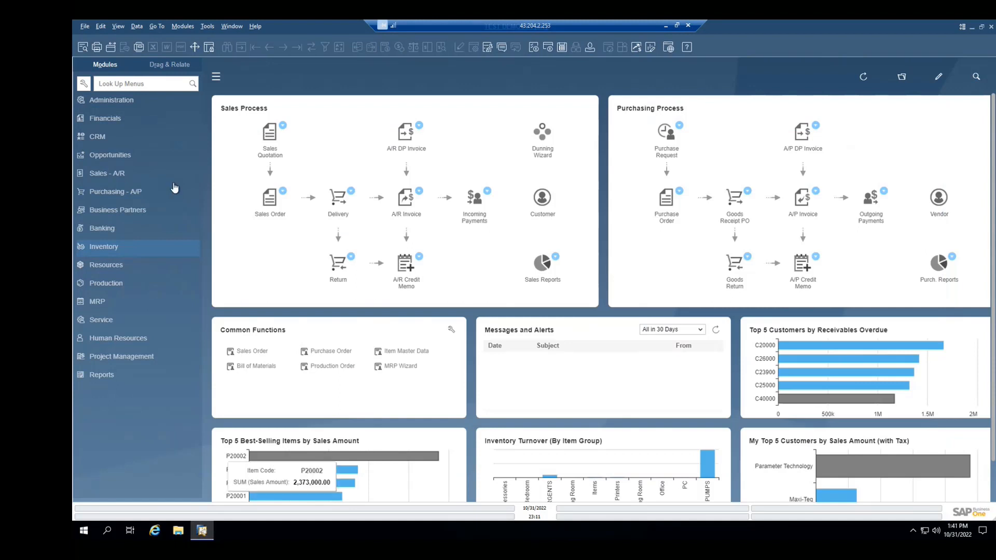
- Review the purchasing document types and the most recent Acme Associates purchase order, and close it
{"action": "left_click", "coordinate": [132, 192]}
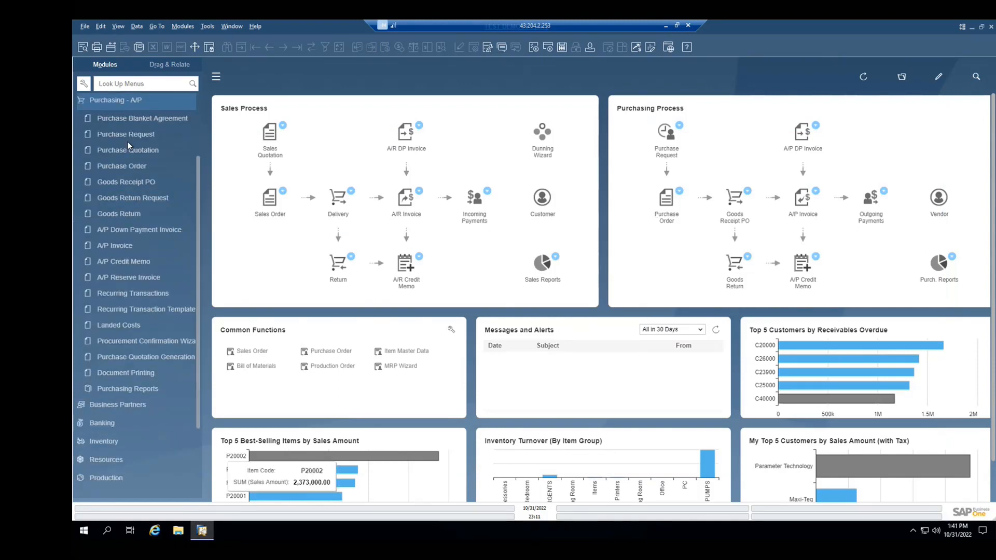
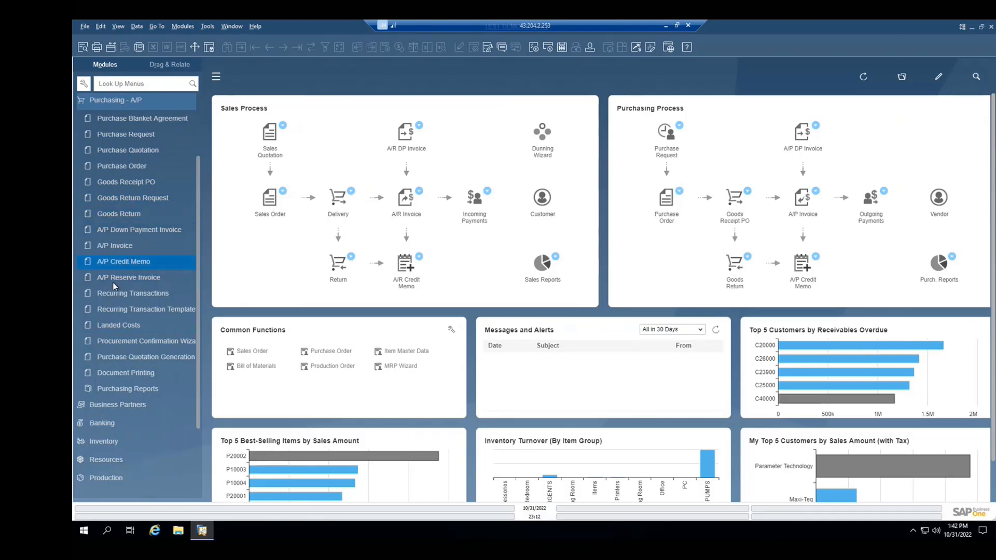
{"action": "left_click", "coordinate": [120, 165]}
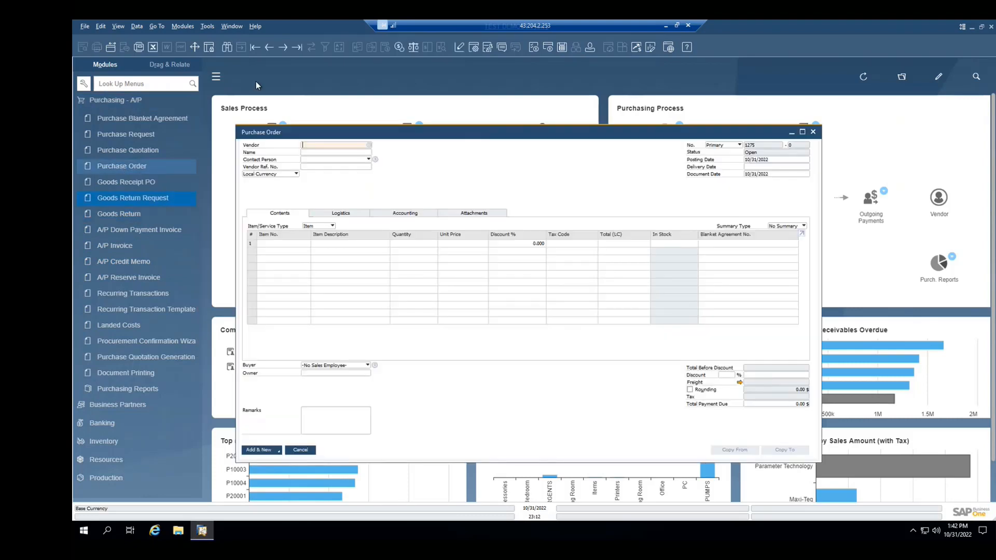
{"action": "left_click", "coordinate": [297, 47]}
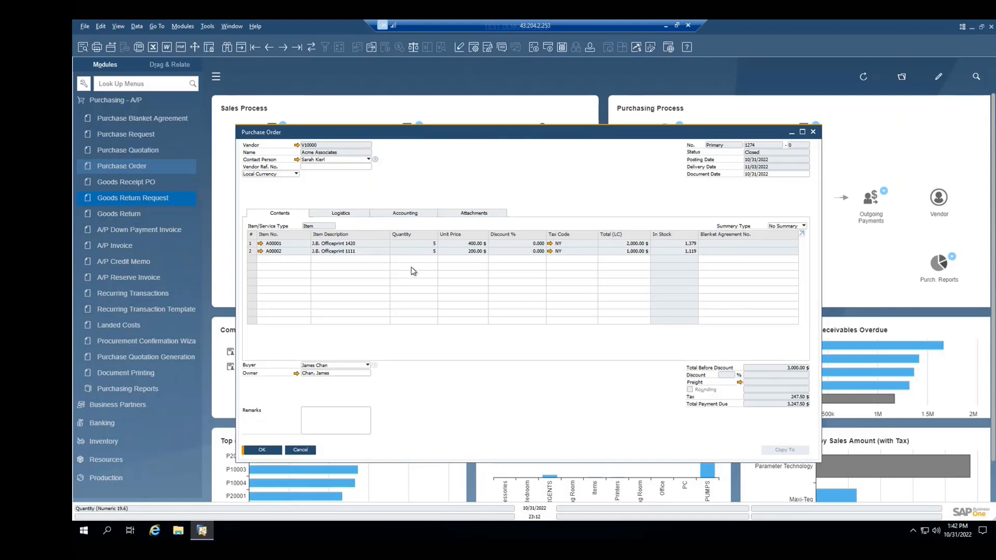
{"action": "left_click", "coordinate": [814, 133]}
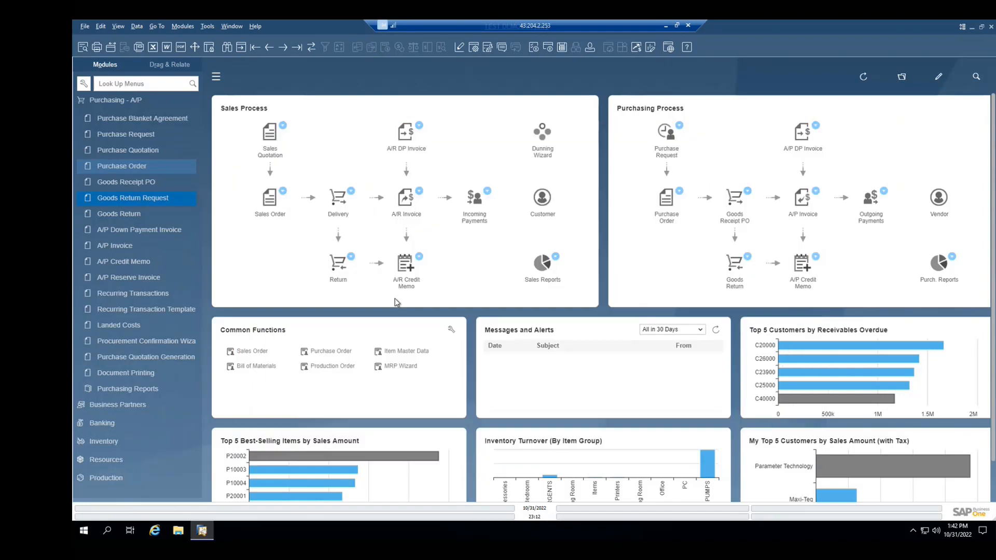
{"action": "left_click", "coordinate": [110, 104]}
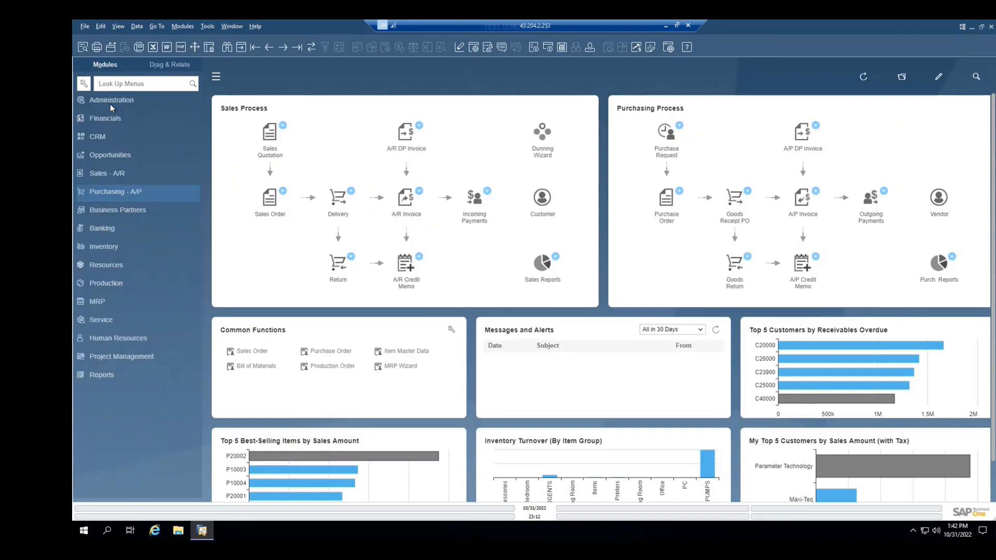
- Start the MRP Wizard with the existing scenario Webinar (JB Printers) and bring up its scenario details
{"action": "left_click", "coordinate": [97, 304]}
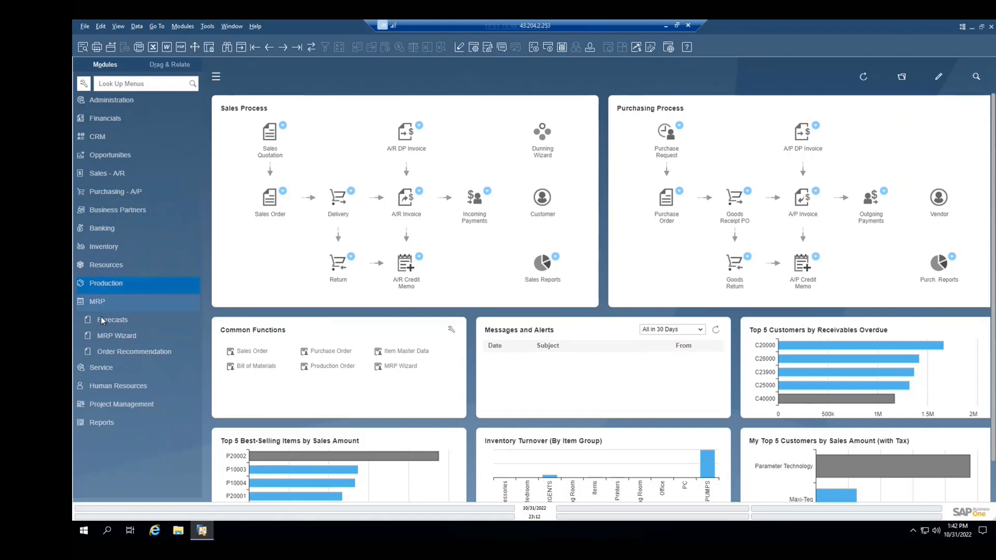
{"action": "left_click", "coordinate": [107, 337]}
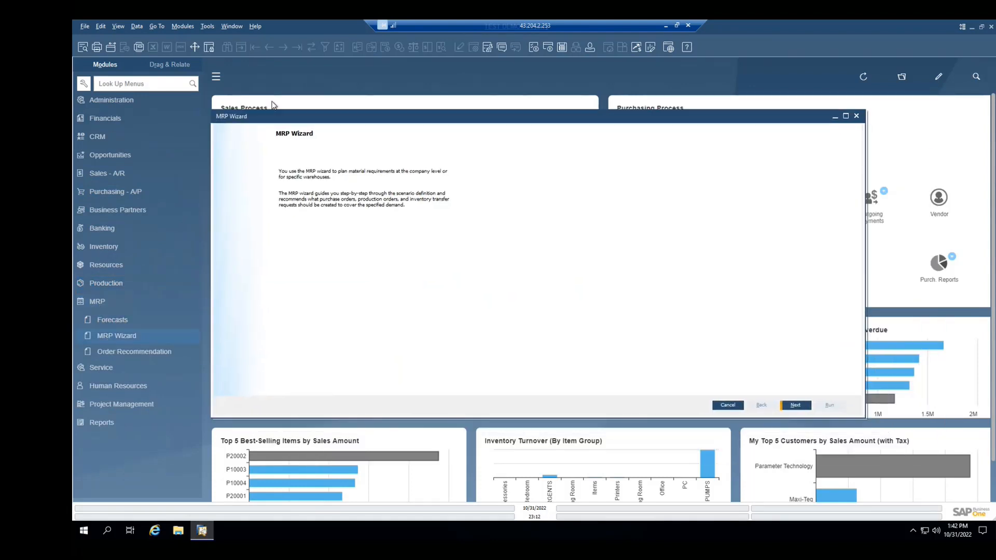
{"action": "left_click_drag", "start_coordinate": [837, 399], "coordinate": [883, 405]}
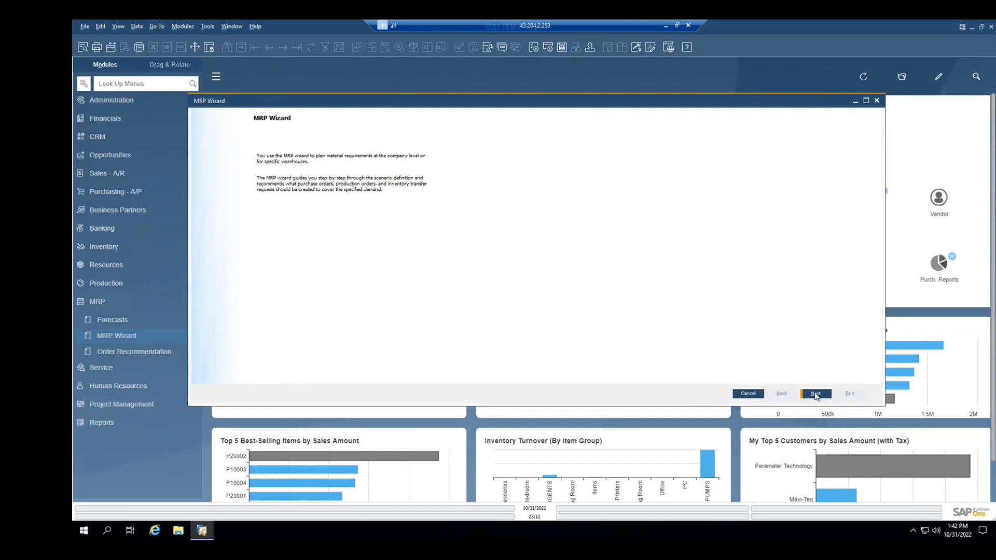
{"action": "left_click", "coordinate": [815, 394]}
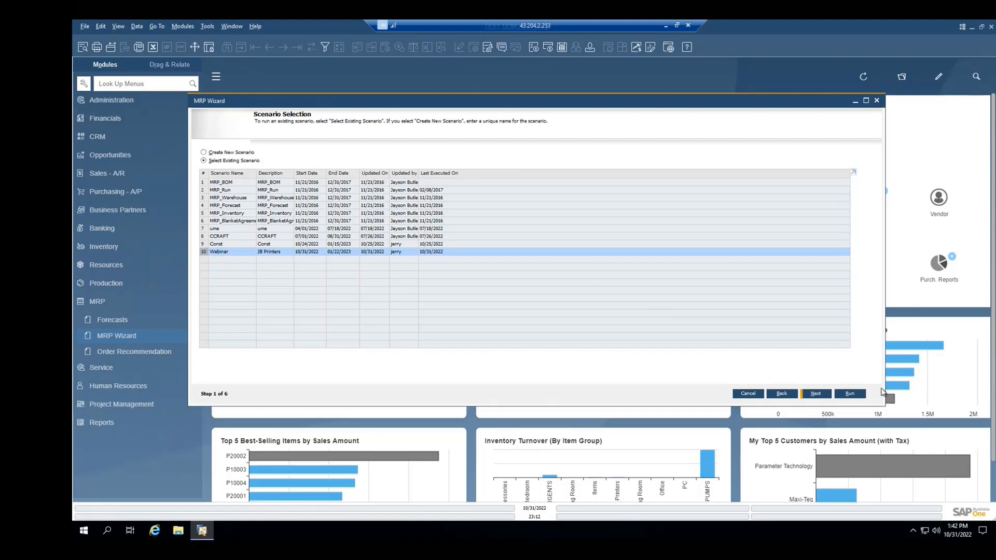
{"action": "left_click", "coordinate": [815, 397]}
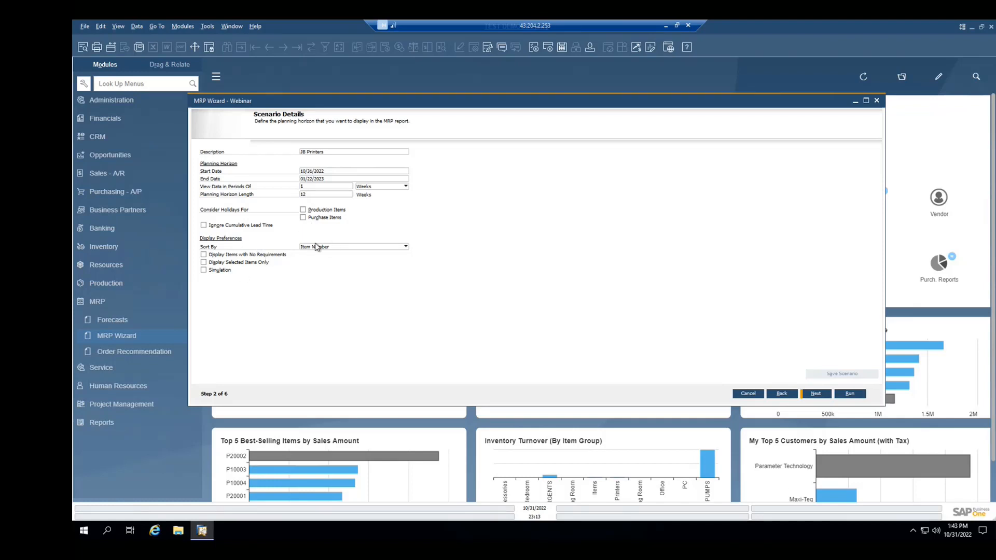
- Keep the Webinar scenario's horizon, selected items, General Warehouse 01 and document sources as saved, and run the MRP calculation
{"action": "left_click", "coordinate": [814, 393]}
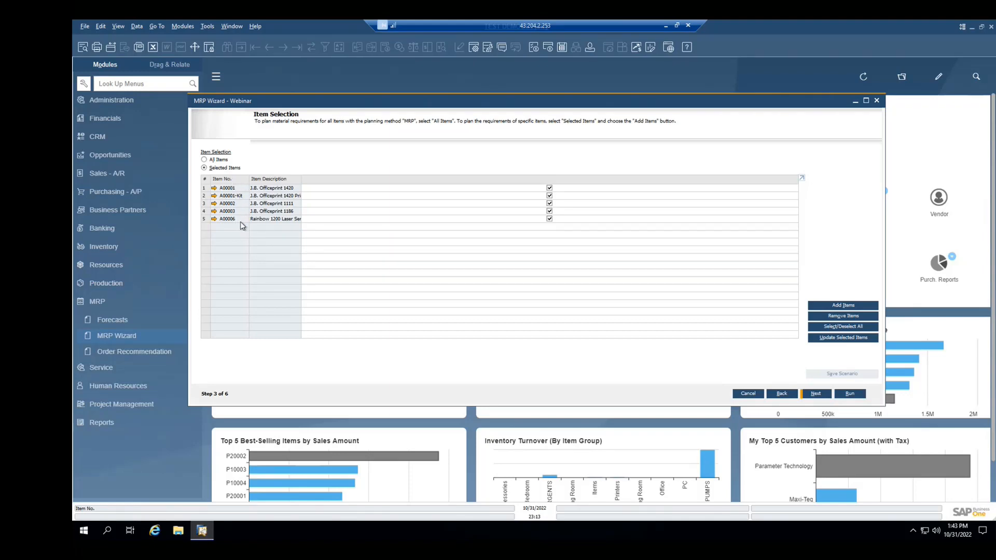
{"action": "left_click", "coordinate": [815, 394]}
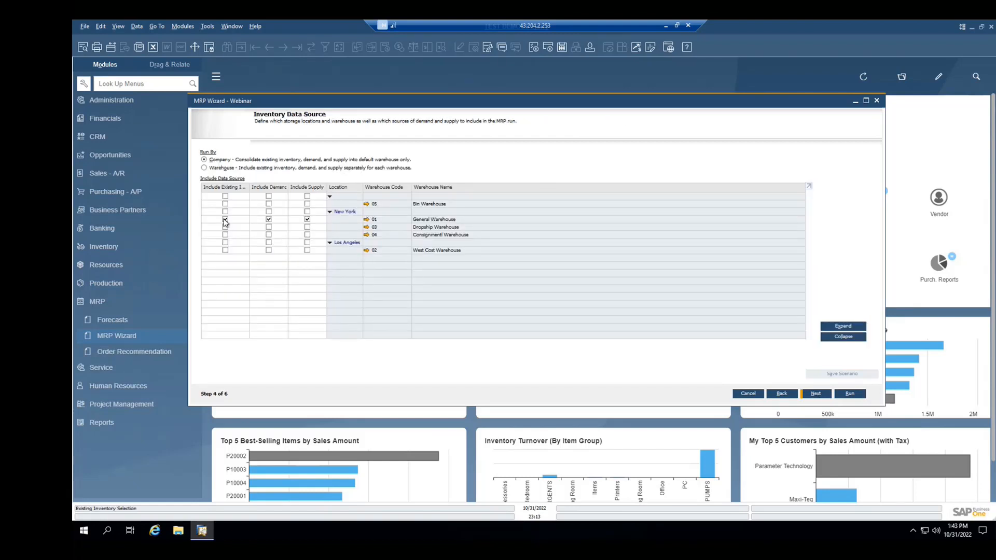
{"action": "left_click", "coordinate": [306, 219]}
{"action": "left_click", "coordinate": [814, 392]}
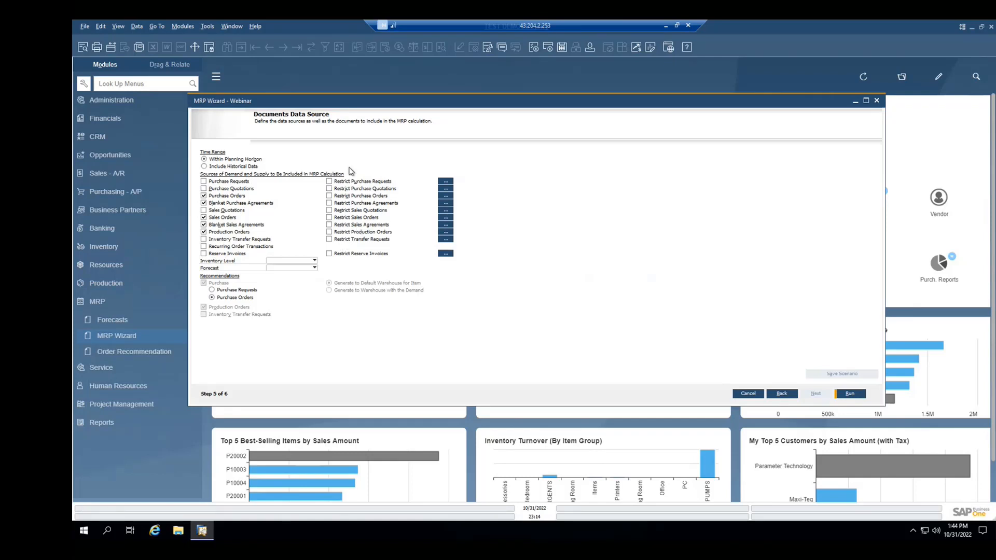
{"action": "left_click", "coordinate": [844, 393]}
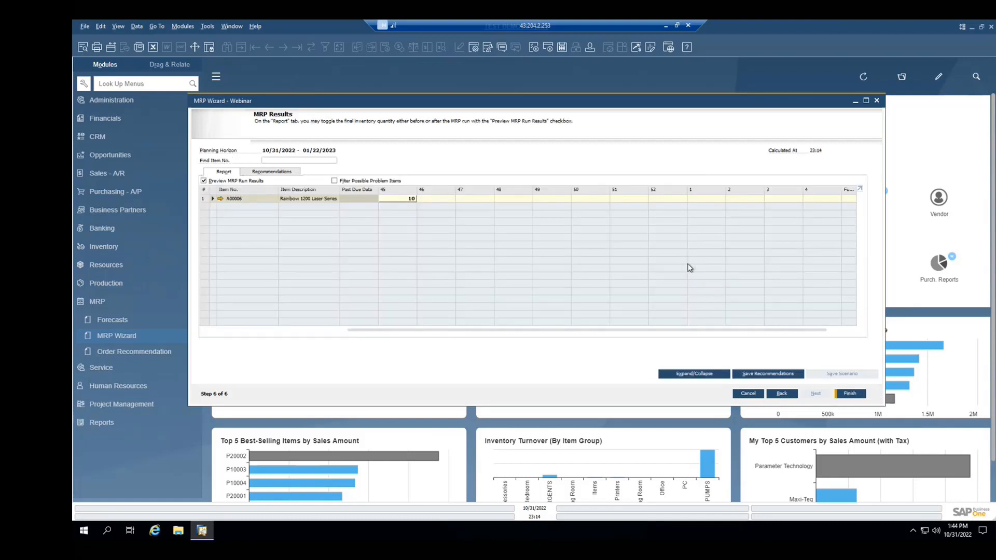
- Expand item A00006 in the MRP results and inspect the sales order behind its week 45 demand
{"action": "left_click", "coordinate": [213, 199]}
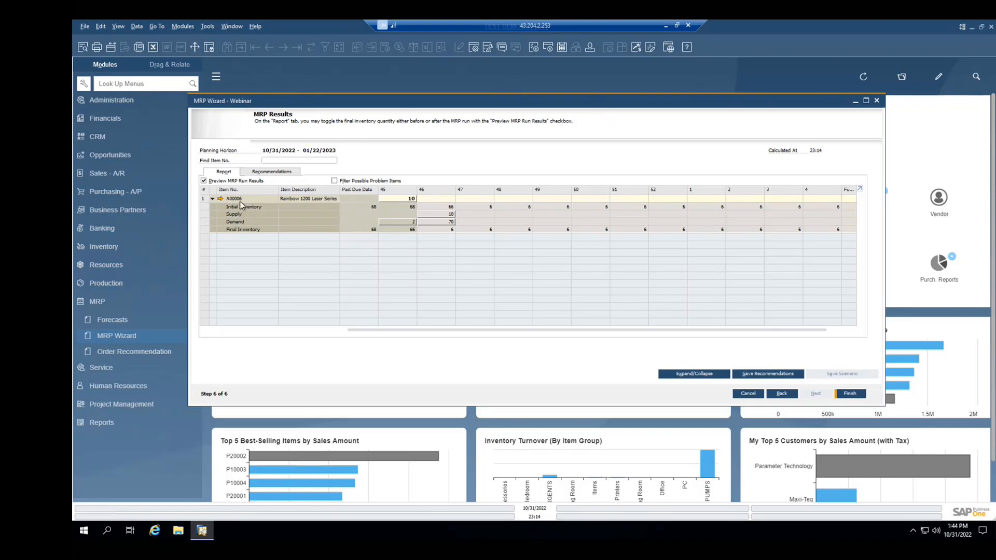
{"action": "double_click", "coordinate": [405, 223]}
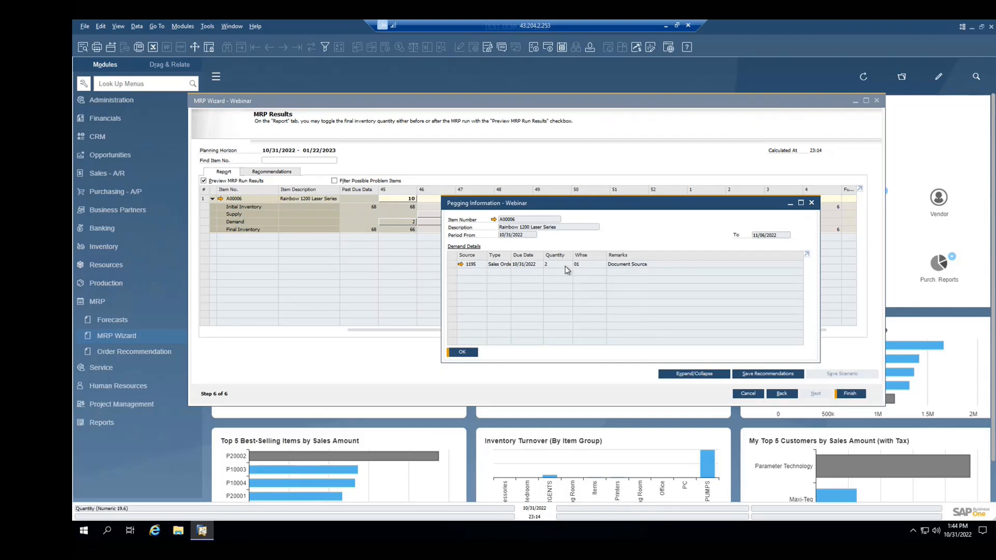
{"action": "left_click", "coordinate": [461, 265]}
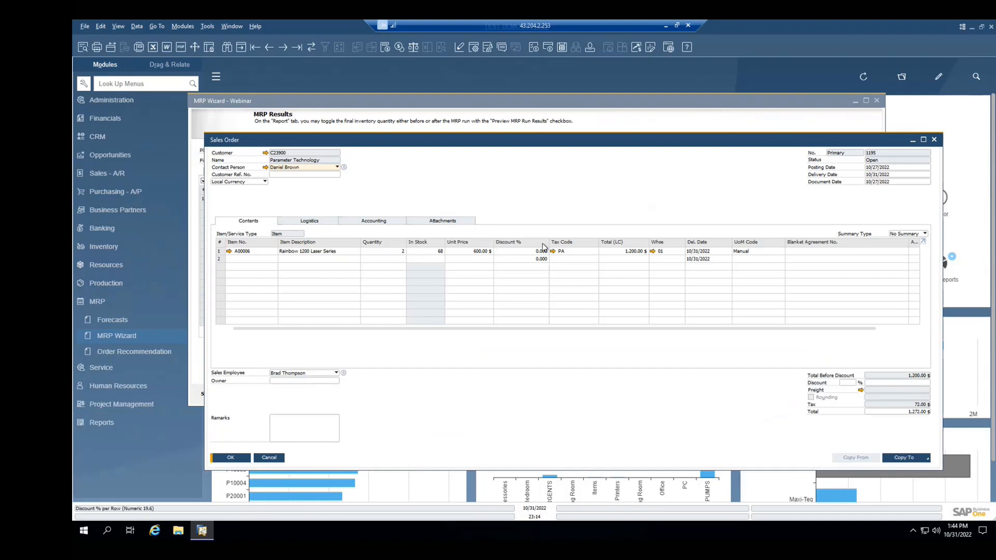
{"action": "left_click", "coordinate": [934, 140]}
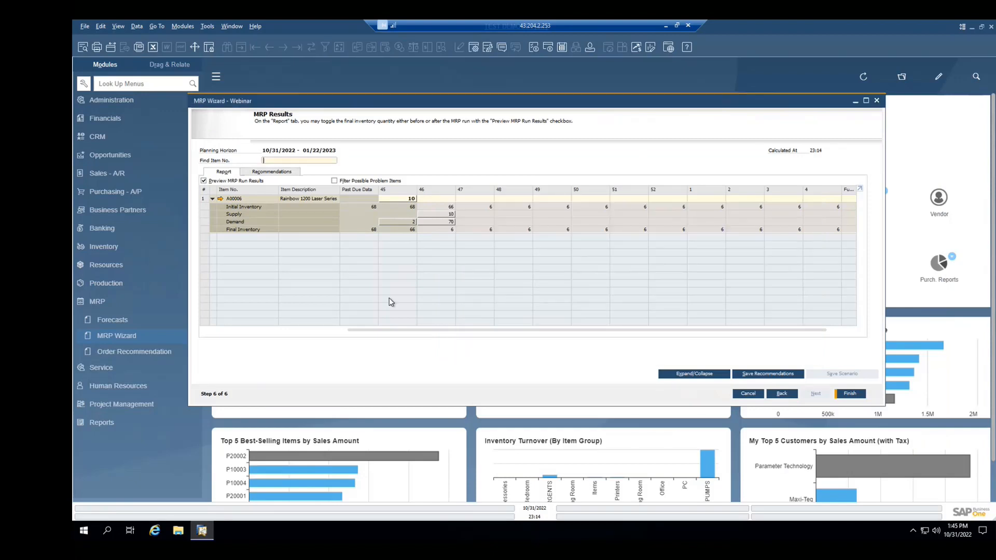
{"action": "left_click", "coordinate": [463, 352]}
- Inspect the source of A00006's week 46 demand, and review the run's order recommendations before returning to the report
{"action": "double_click", "coordinate": [428, 226]}
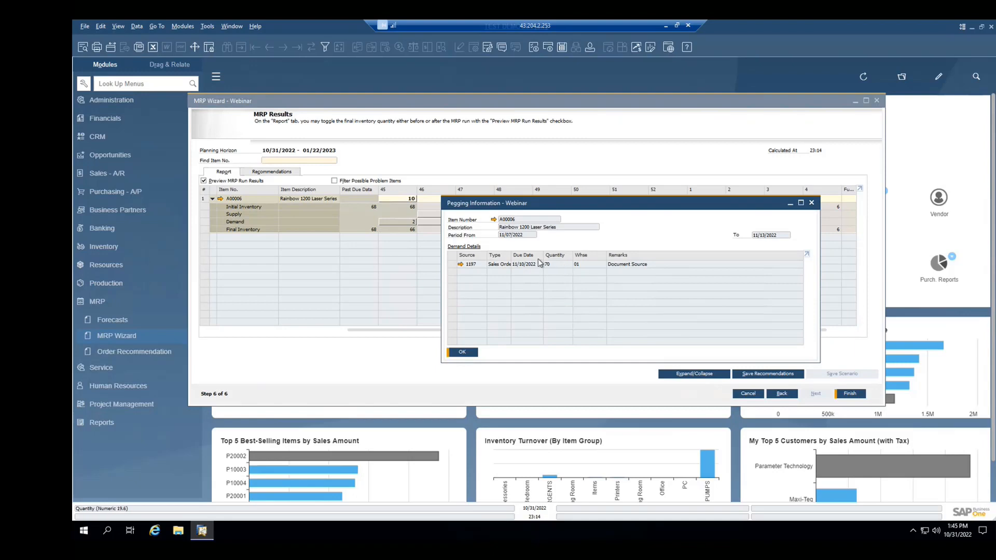
{"action": "left_click", "coordinate": [467, 353]}
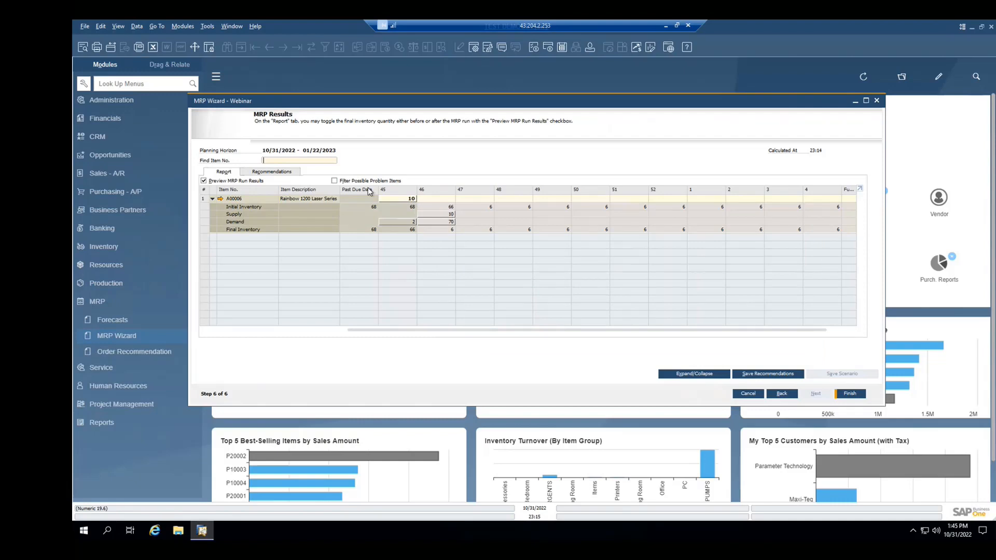
{"action": "left_click", "coordinate": [282, 173]}
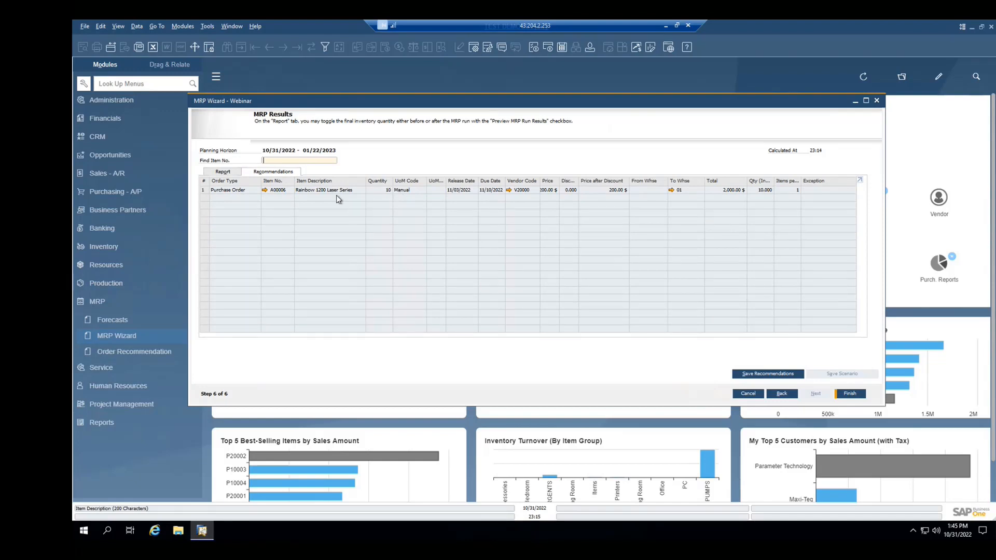
{"action": "left_click", "coordinate": [232, 173]}
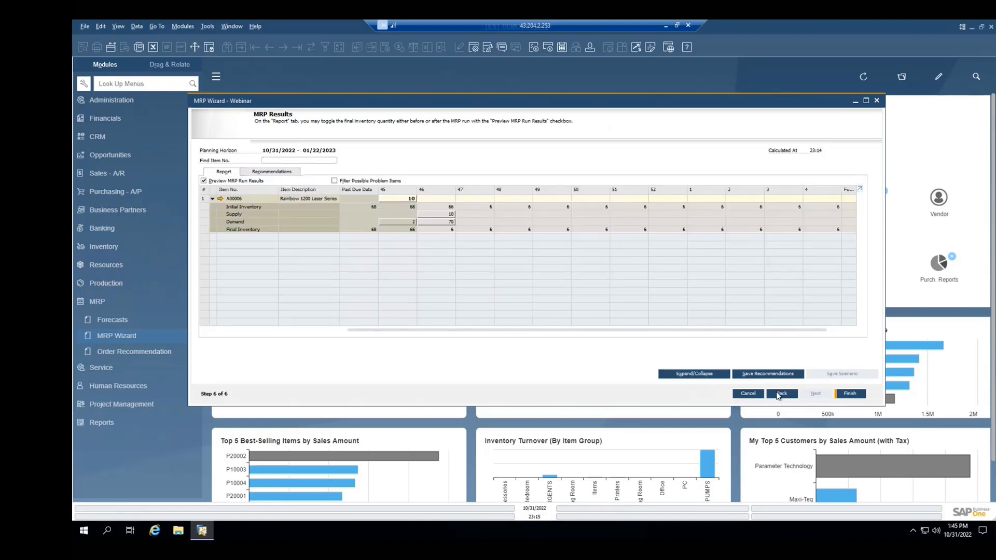
- Set the scenario's inventory level to Minimum, rerun the MRP calculation, and review the expanded results and recommendations
{"action": "left_click", "coordinate": [778, 395]}
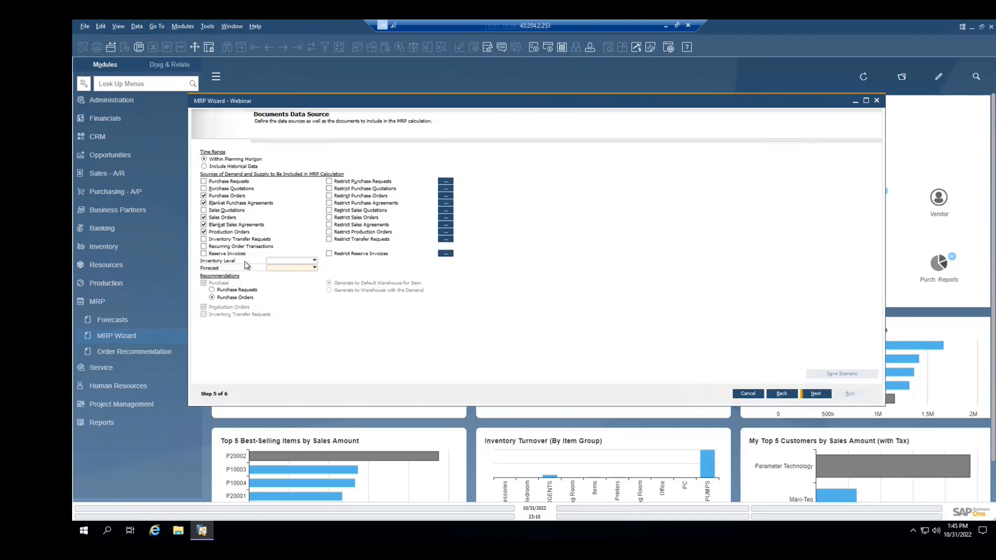
{"action": "left_click", "coordinate": [279, 262]}
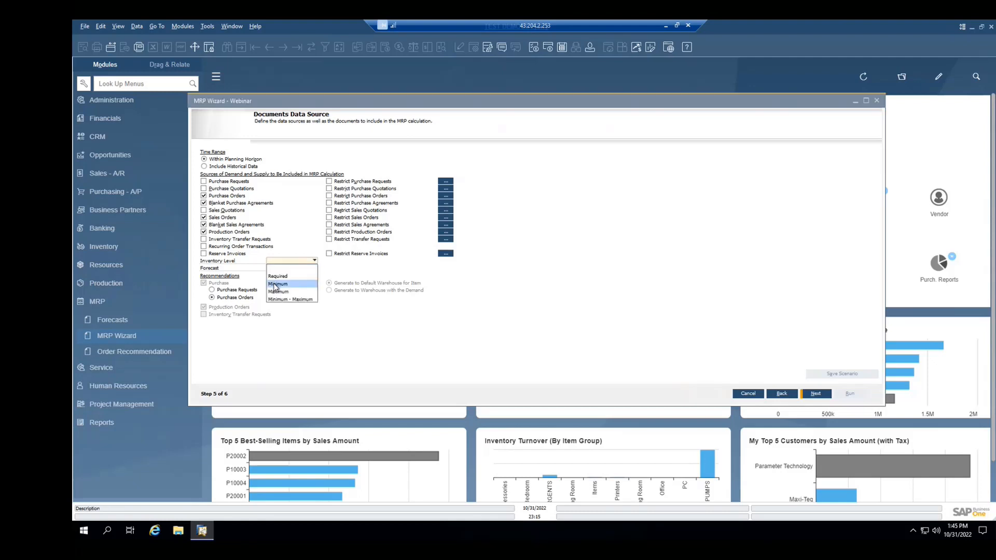
{"action": "left_click", "coordinate": [276, 284]}
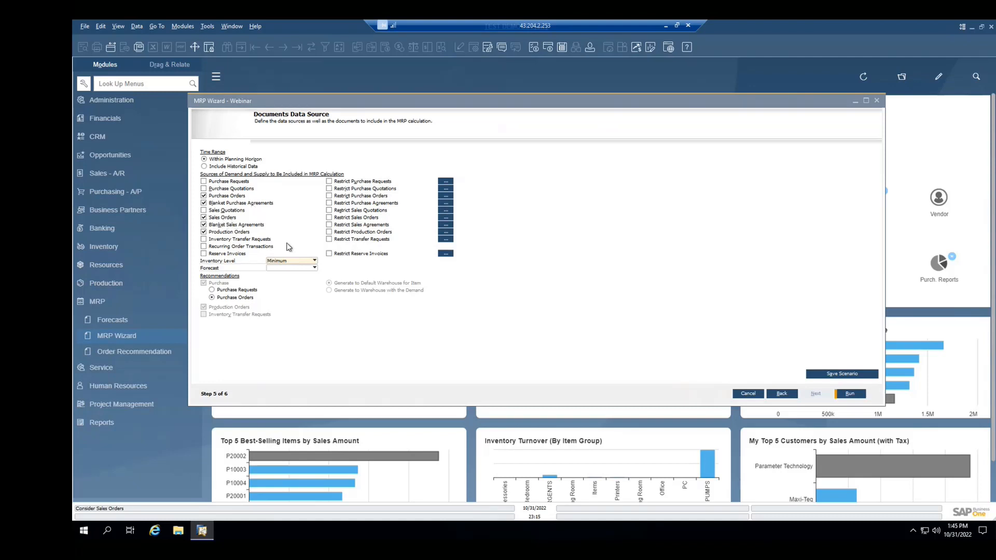
{"action": "left_click", "coordinate": [850, 396]}
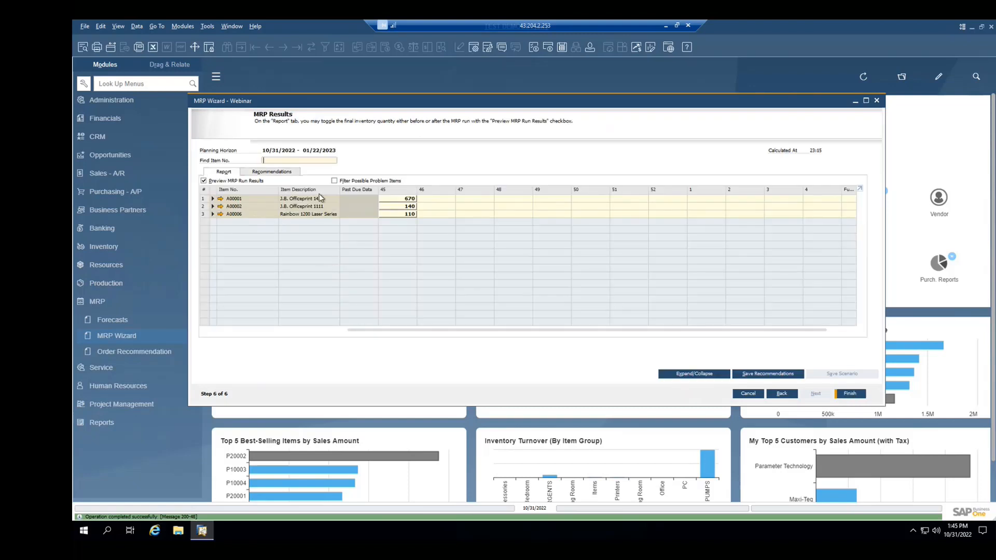
{"action": "left_click", "coordinate": [719, 374]}
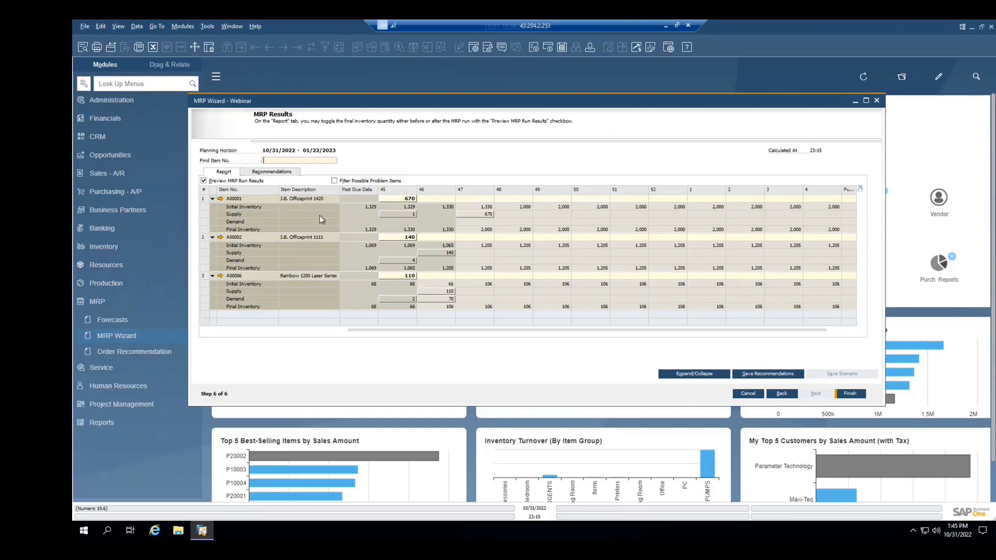
{"action": "left_click", "coordinate": [288, 173]}
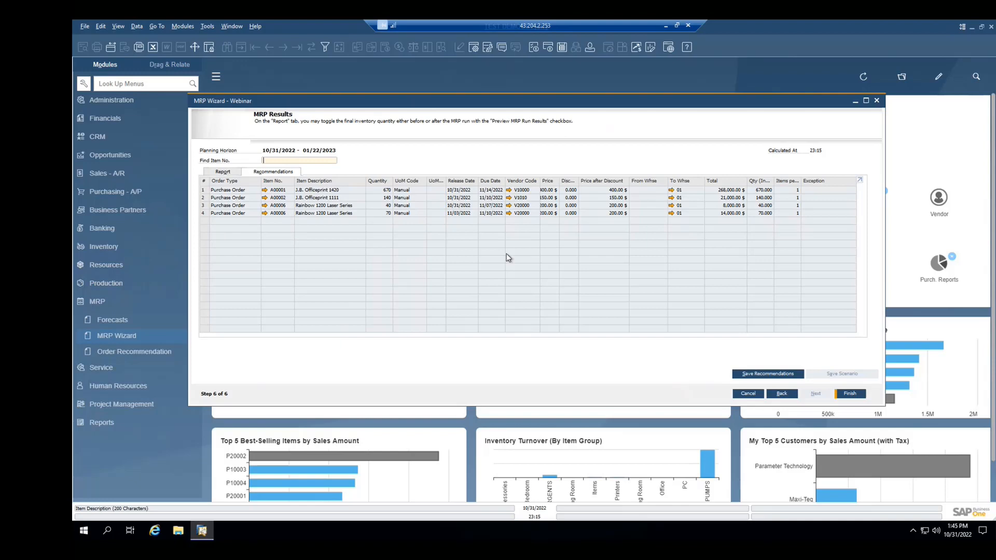
- Include the Webinar Forecast as a demand source in the scenario and rerun the MRP calculation
{"action": "left_click", "coordinate": [781, 395]}
{"action": "left_click", "coordinate": [310, 269]}
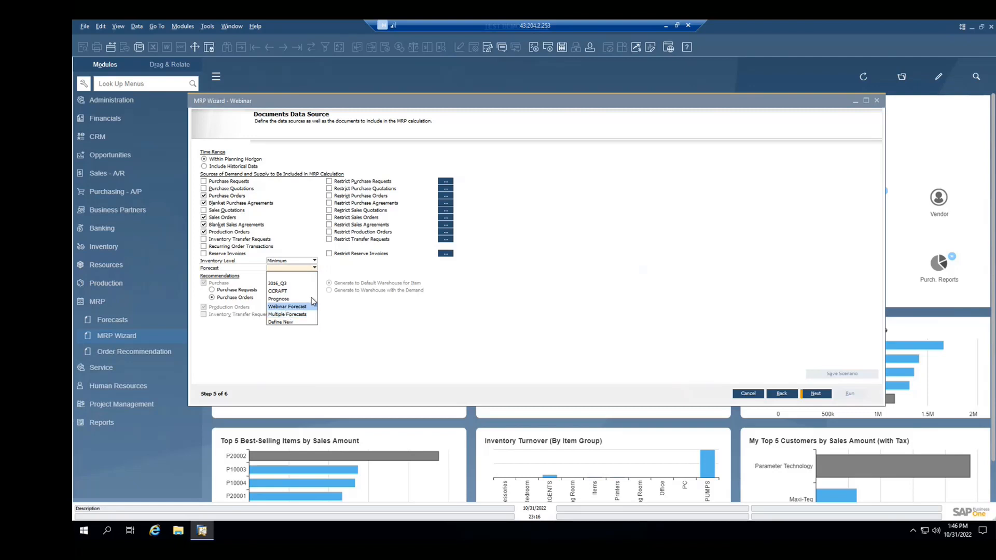
{"action": "left_click", "coordinate": [286, 307]}
{"action": "left_click", "coordinate": [864, 395]}
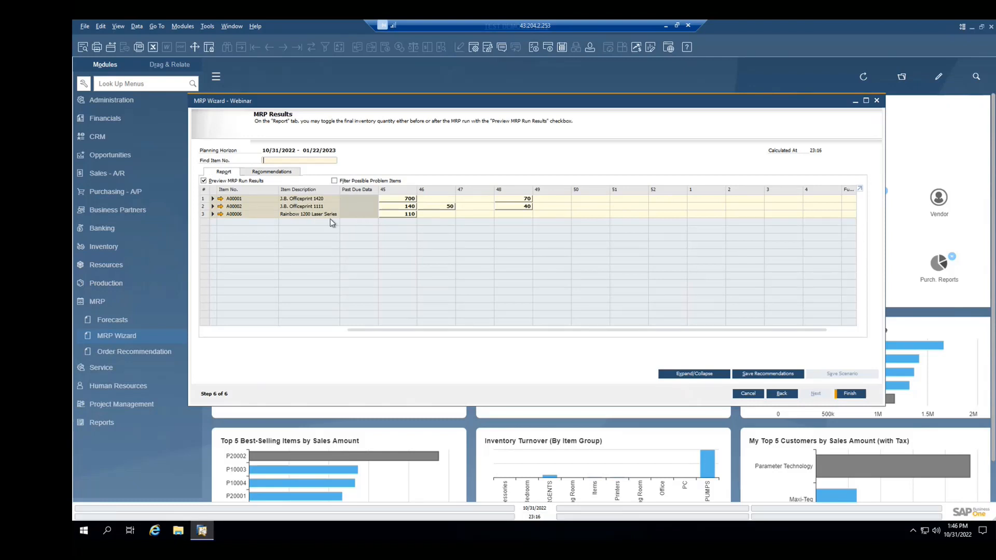
- Save the MRP run's order recommendations for the Webinar scenario, replacing its previous recommendations
{"action": "left_click", "coordinate": [293, 174]}
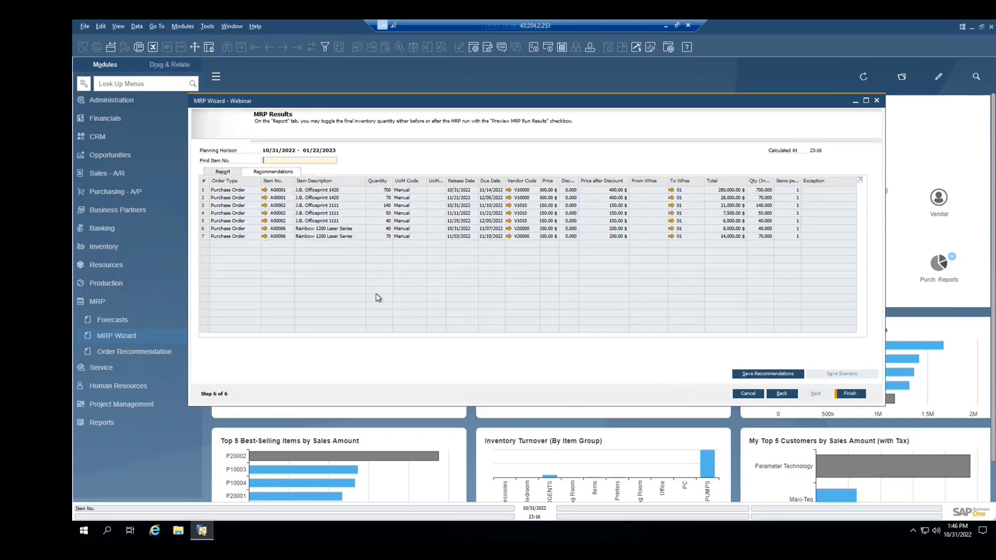
{"action": "left_click", "coordinate": [759, 376]}
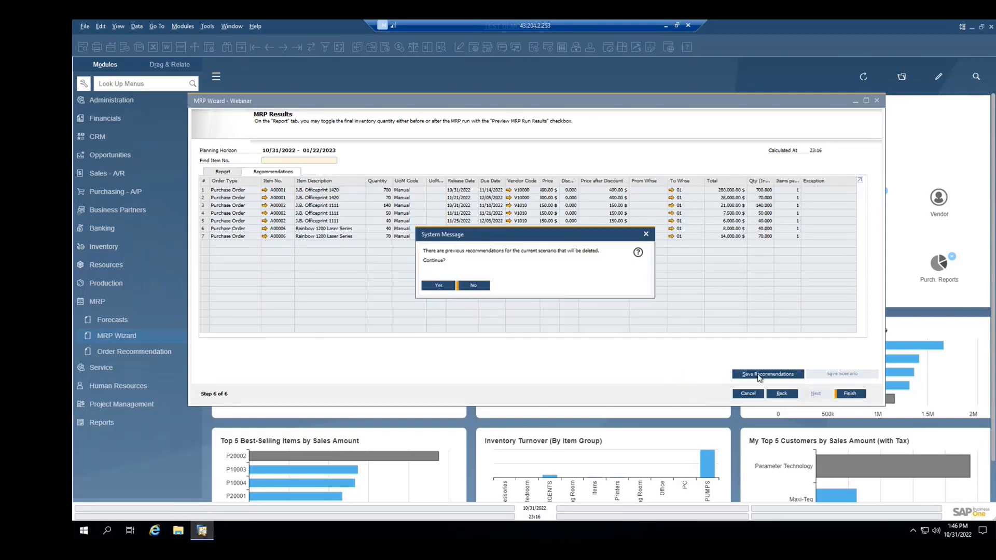
{"action": "left_click", "coordinate": [439, 286]}
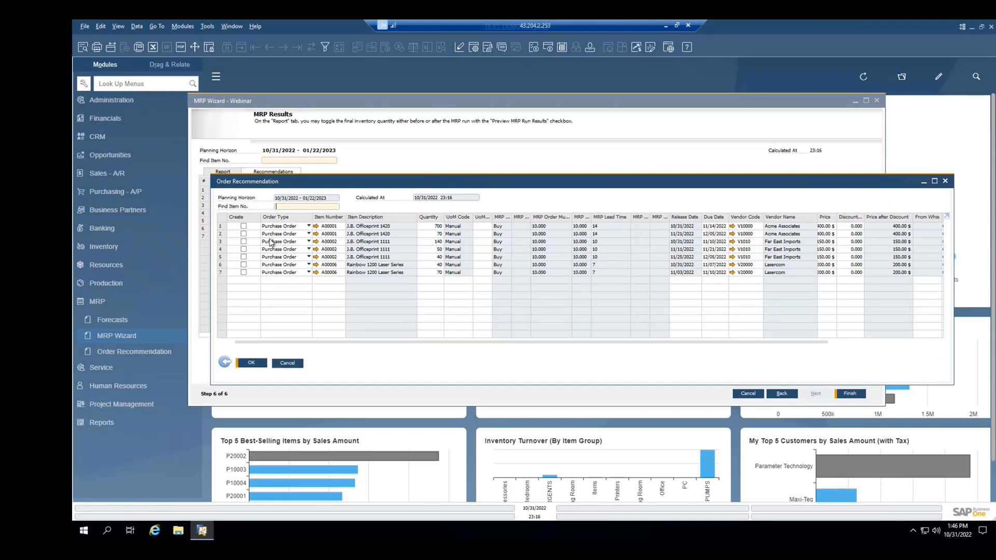
- Create purchase orders from the 700-unit A00001 and 140-unit A00002 recommendations, then finish the MRP wizard
{"action": "left_click", "coordinate": [244, 227]}
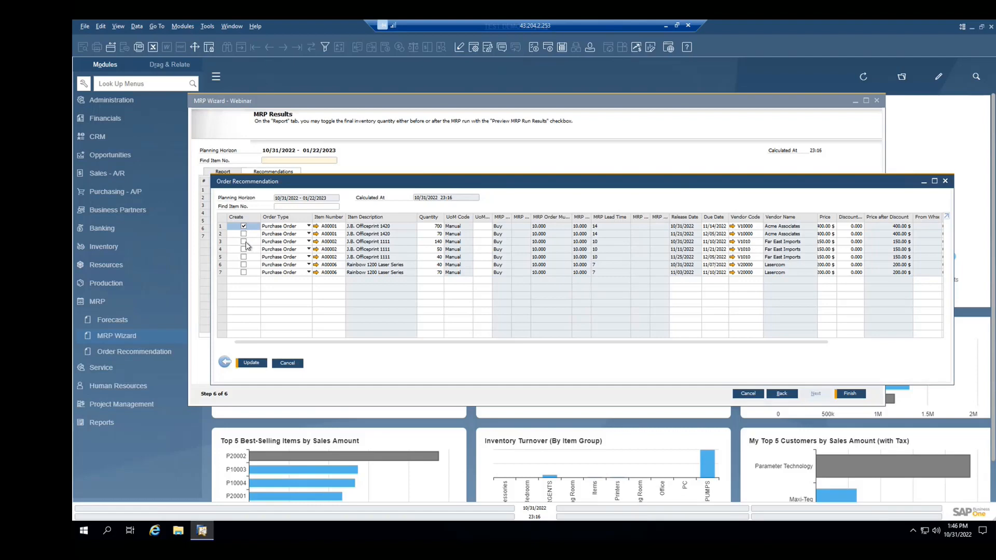
{"action": "left_click", "coordinate": [245, 242]}
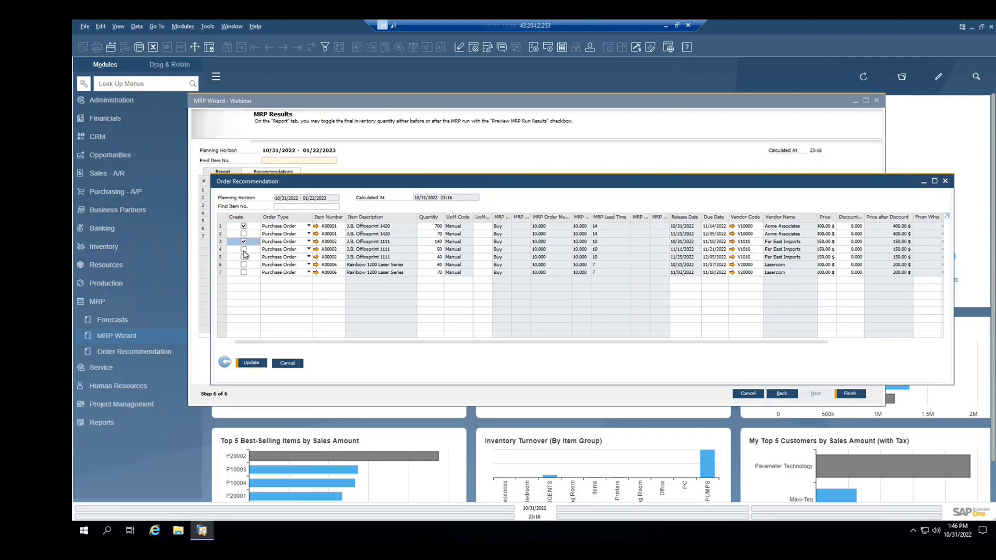
{"action": "left_click", "coordinate": [263, 365]}
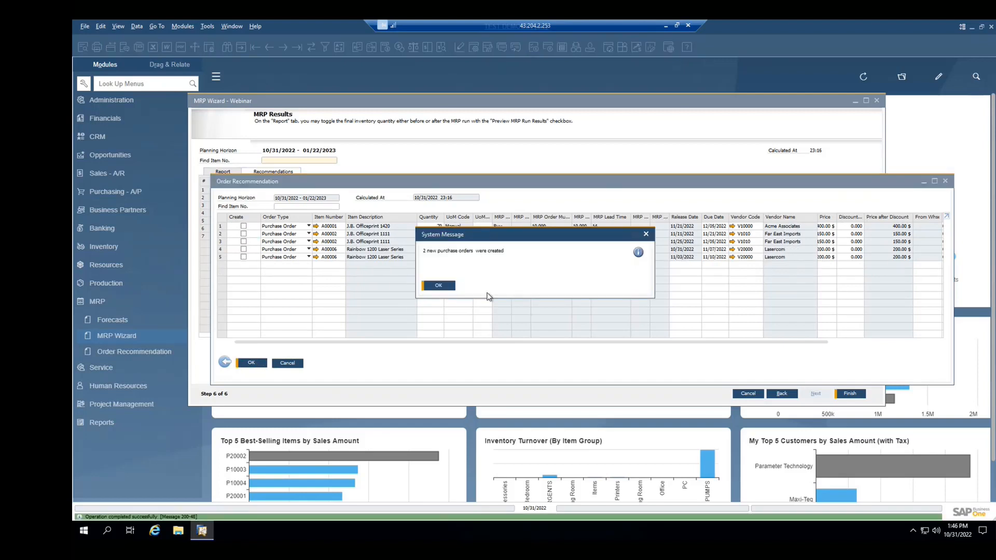
{"action": "left_click", "coordinate": [439, 286]}
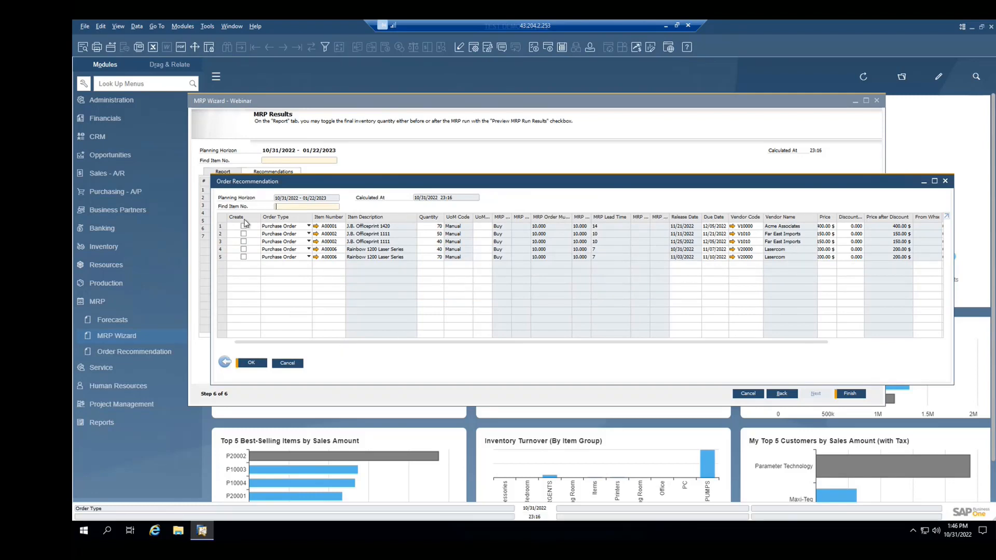
{"action": "left_click", "coordinate": [283, 363]}
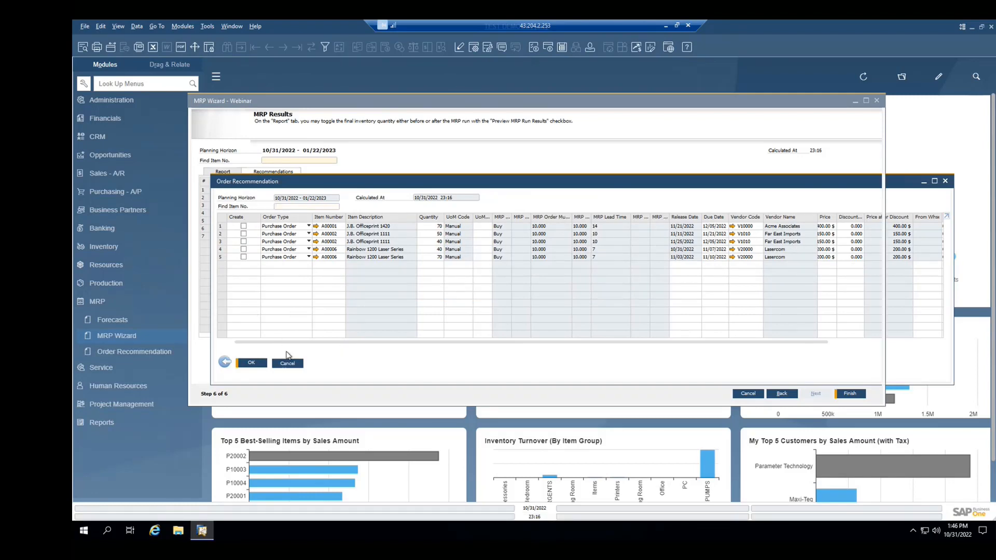
{"action": "left_click", "coordinate": [849, 394]}
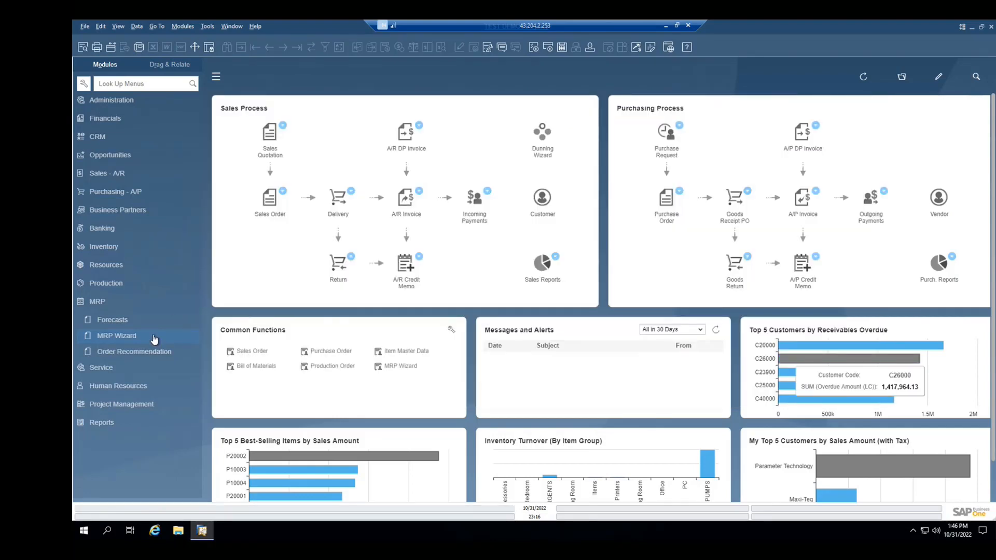
- Open the most recent purchase order and inspect the master data of its vendor, Far East Imports
{"action": "left_click", "coordinate": [120, 317]}
{"action": "left_click", "coordinate": [114, 303]}
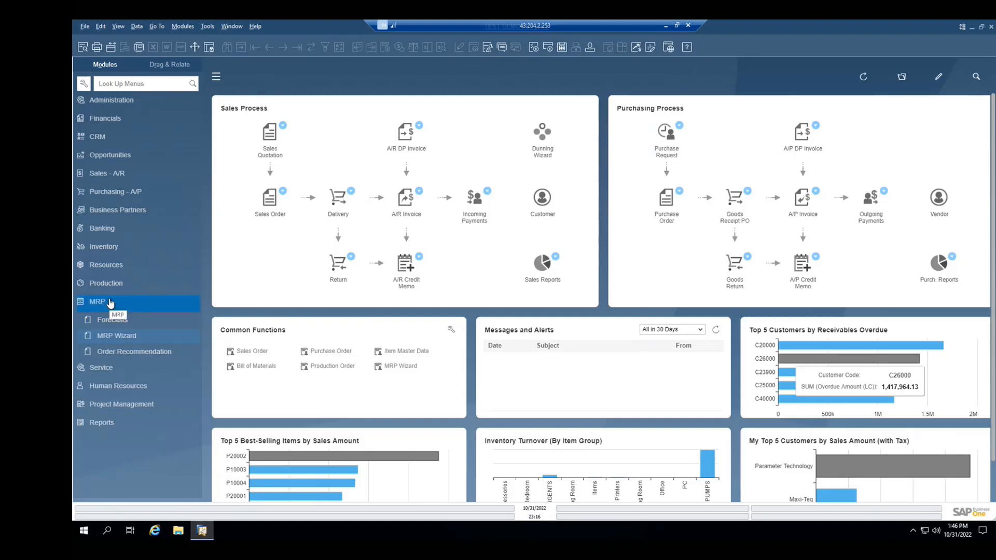
{"action": "left_click", "coordinate": [110, 303]}
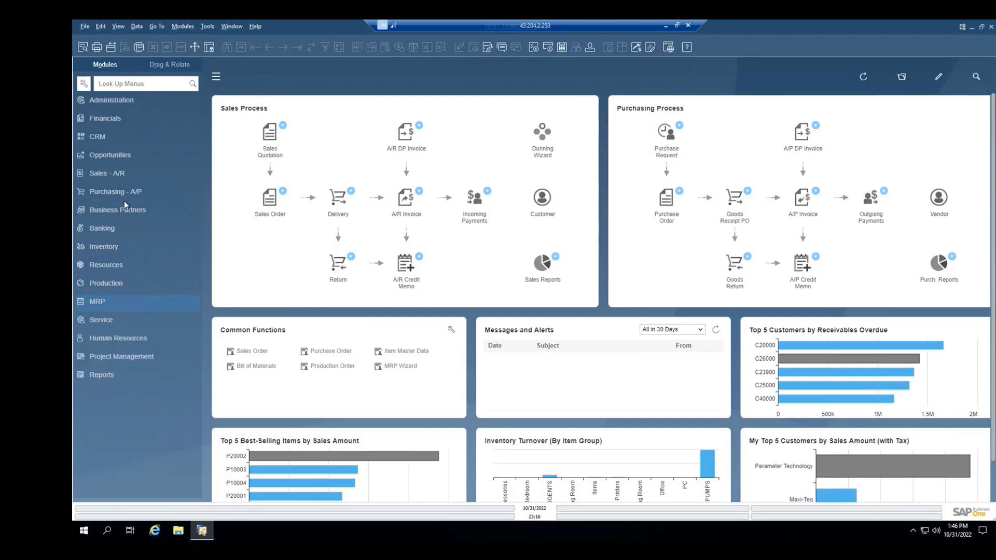
{"action": "left_click", "coordinate": [115, 193]}
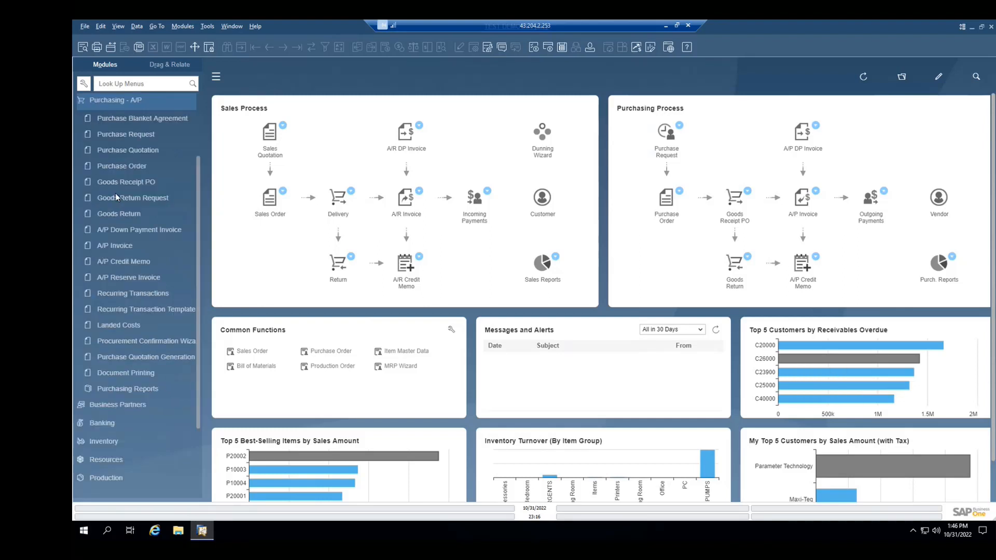
{"action": "left_click", "coordinate": [125, 165]}
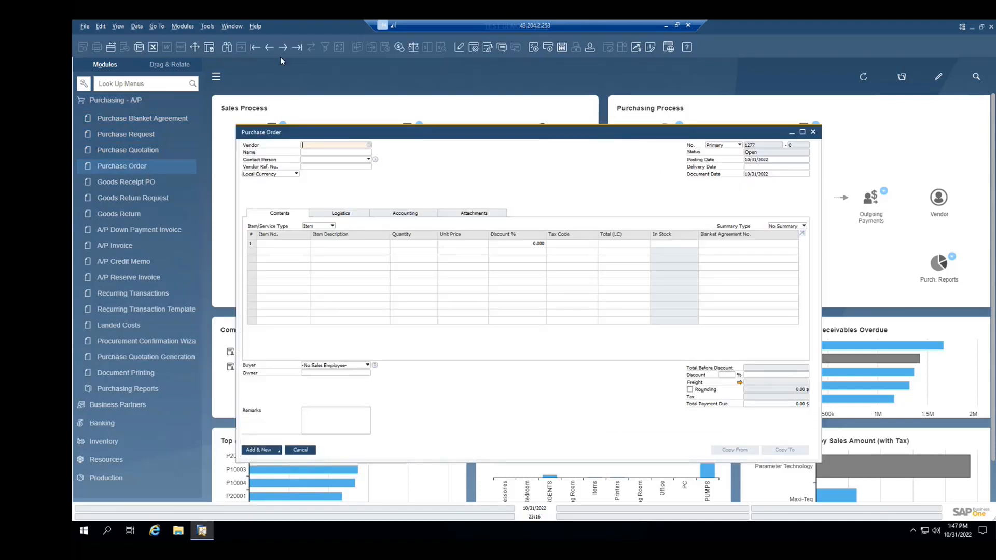
{"action": "left_click", "coordinate": [298, 47]}
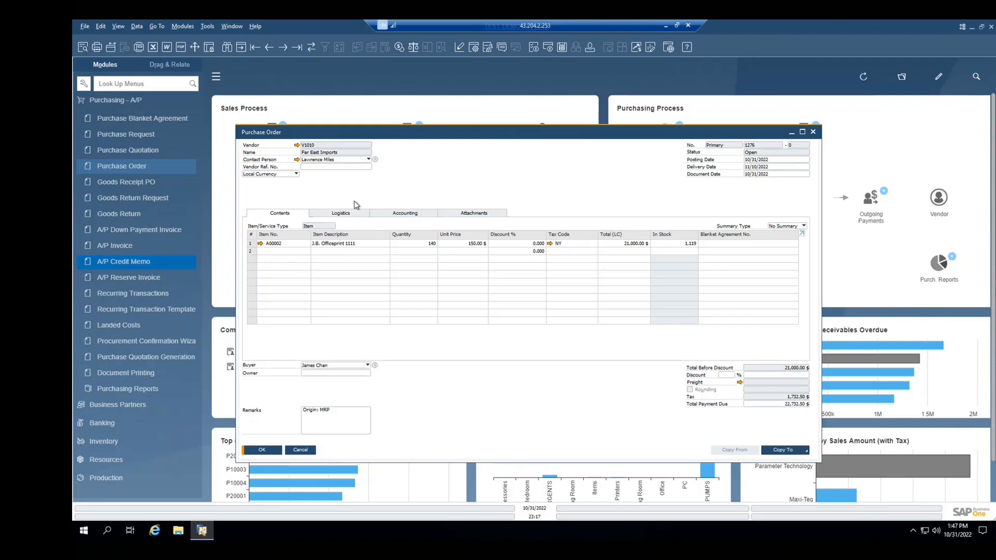
{"action": "left_click", "coordinate": [296, 146]}
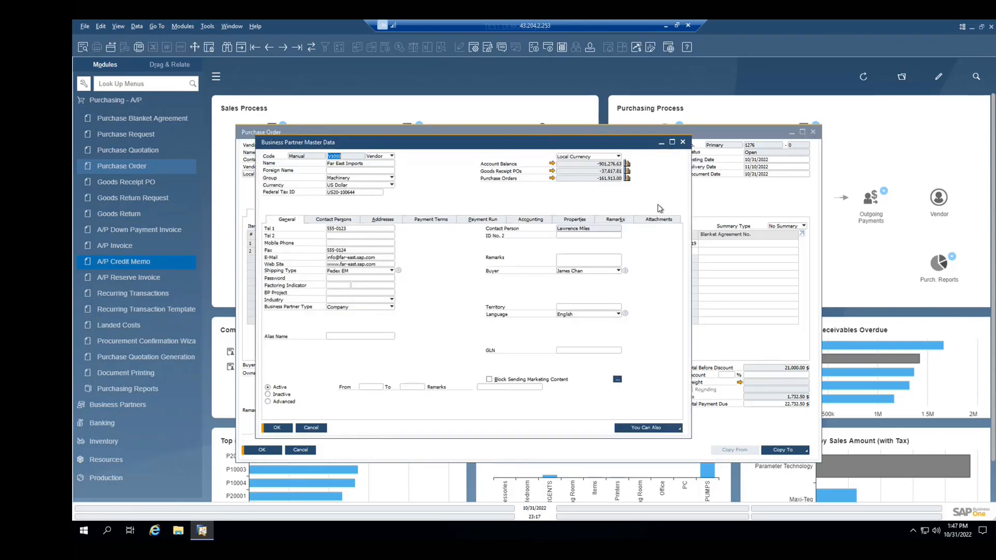
{"action": "left_click", "coordinate": [684, 143]}
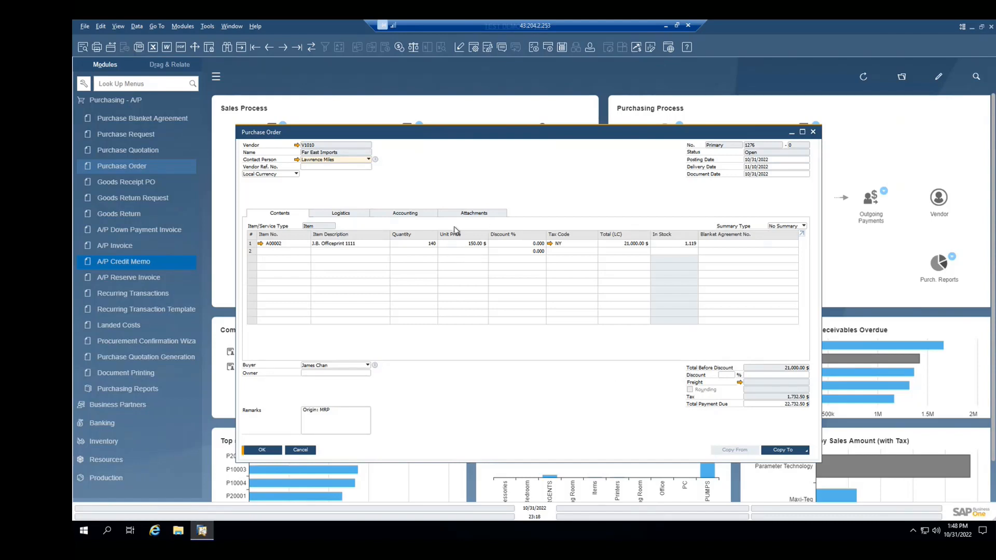
- Copy the Far East Imports purchase order to a Goods Receipt PO and add the receipt
{"action": "left_click", "coordinate": [806, 452]}
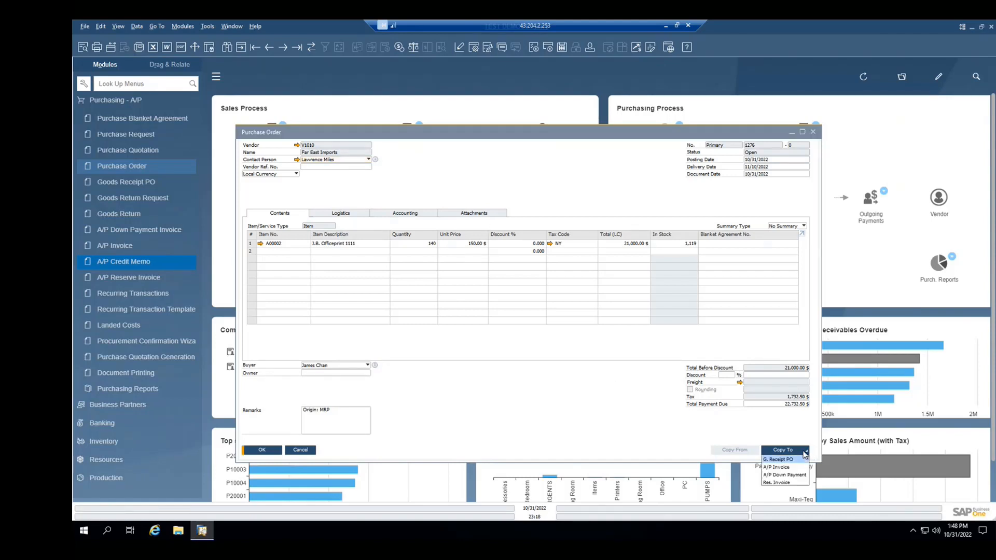
{"action": "left_click", "coordinate": [789, 460]}
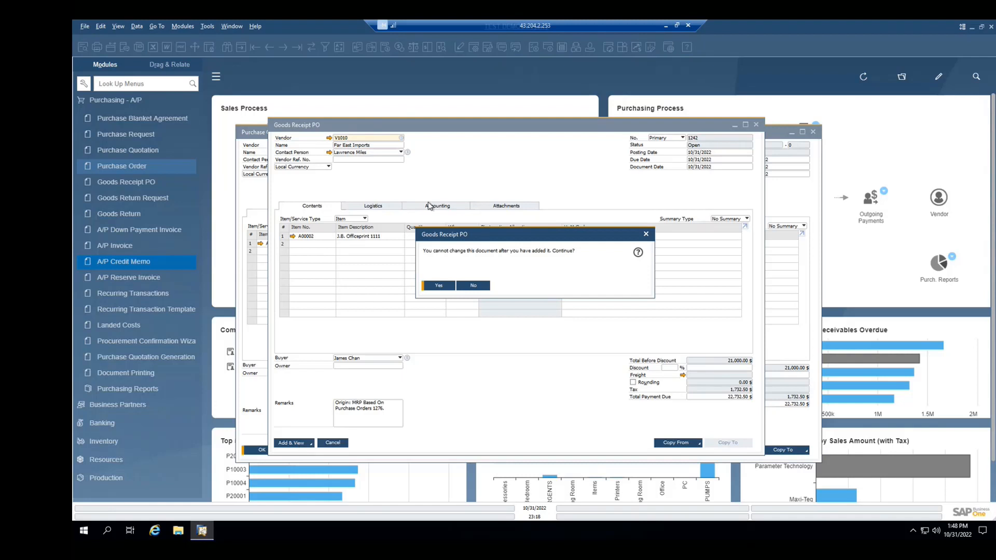
{"action": "left_click", "coordinate": [442, 285]}
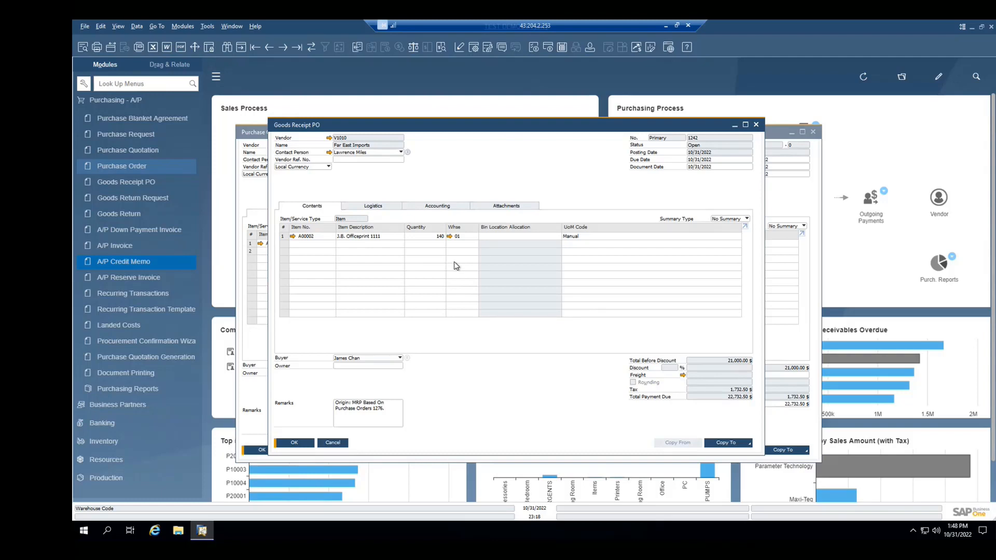
- Copy the goods receipt to an A/P Invoice, add the invoice, and close all open purchasing documents
{"action": "left_click", "coordinate": [733, 443]}
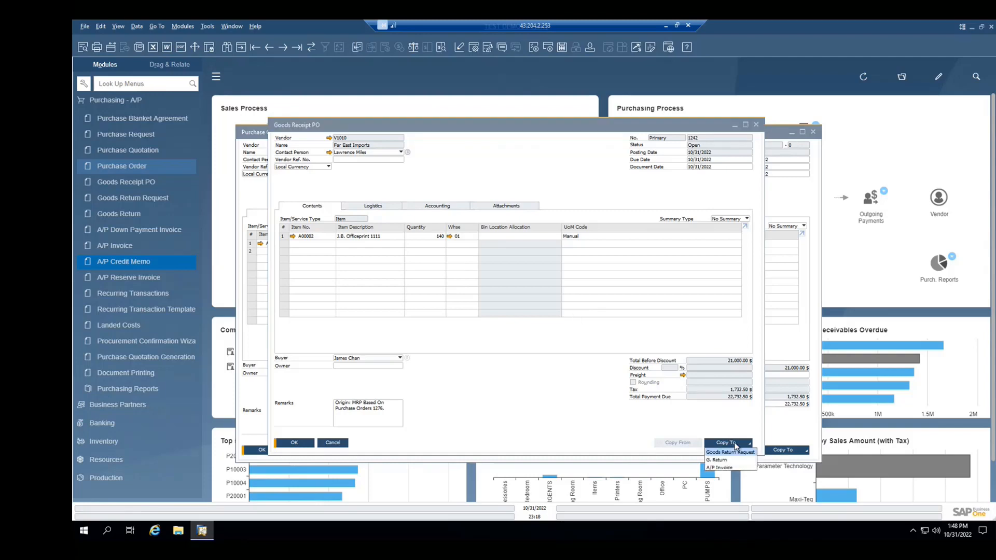
{"action": "left_click", "coordinate": [729, 467]}
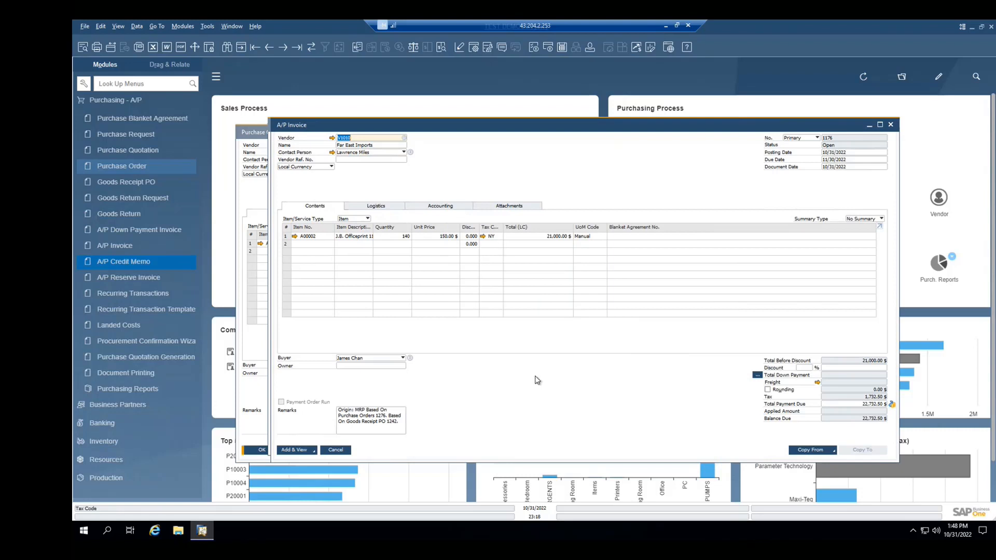
{"action": "left_click", "coordinate": [295, 451]}
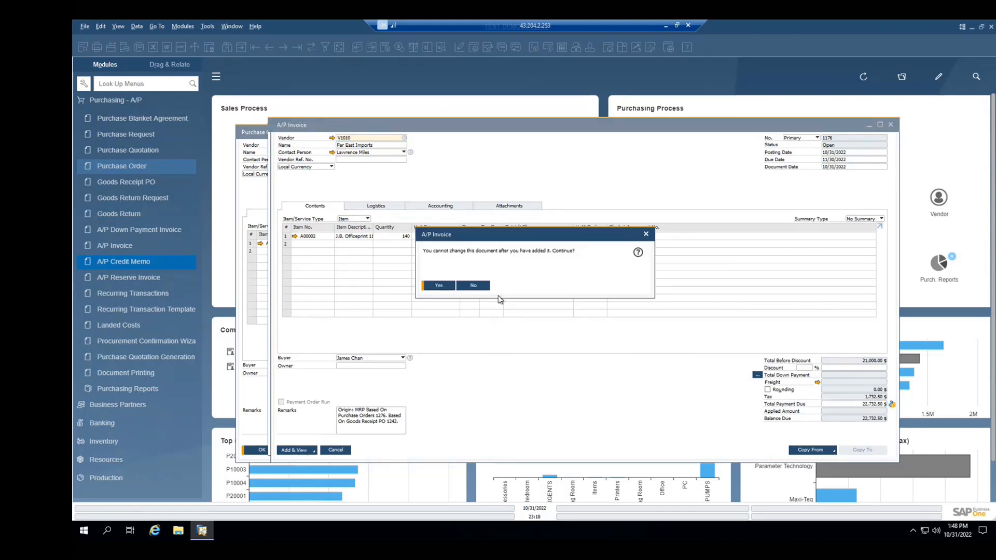
{"action": "left_click", "coordinate": [442, 285]}
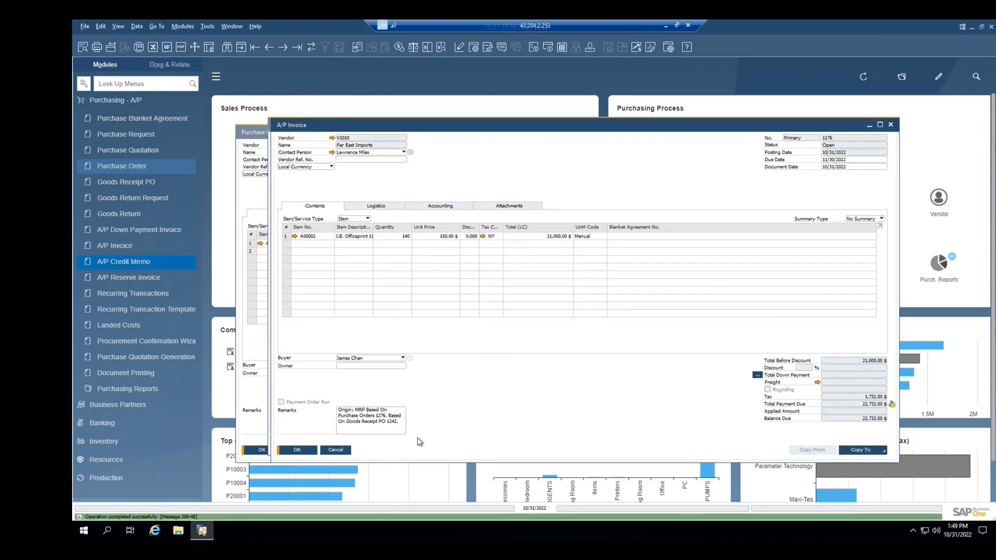
{"action": "left_click", "coordinate": [341, 451]}
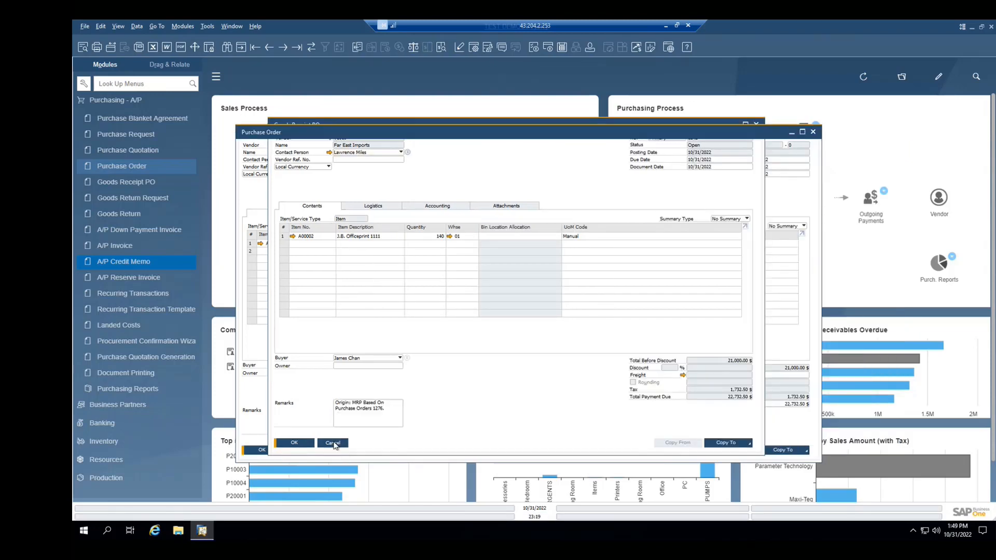
{"action": "left_click", "coordinate": [333, 444]}
{"action": "left_click", "coordinate": [311, 450]}
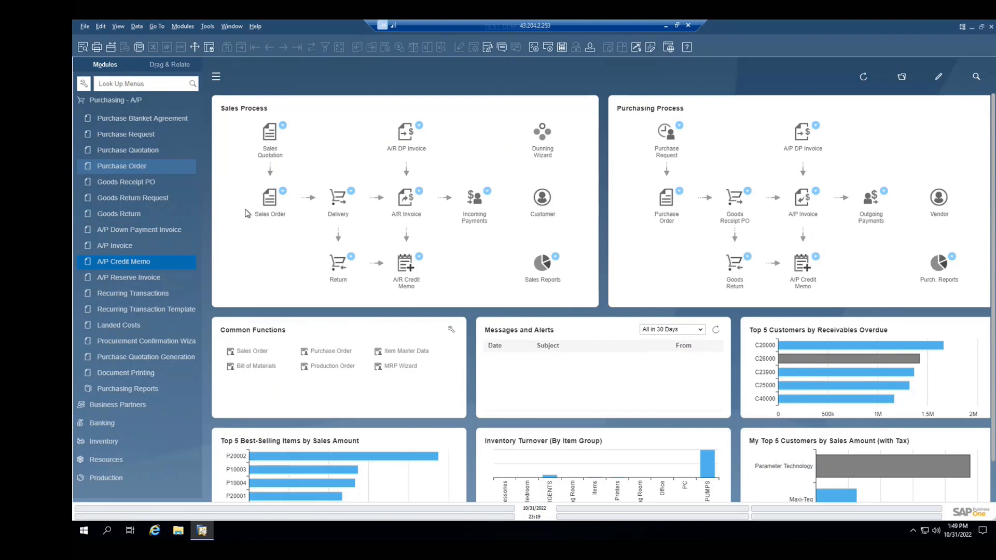
- Open the last production order, for the 32GB Memory Server P20002
{"action": "left_click", "coordinate": [126, 101]}
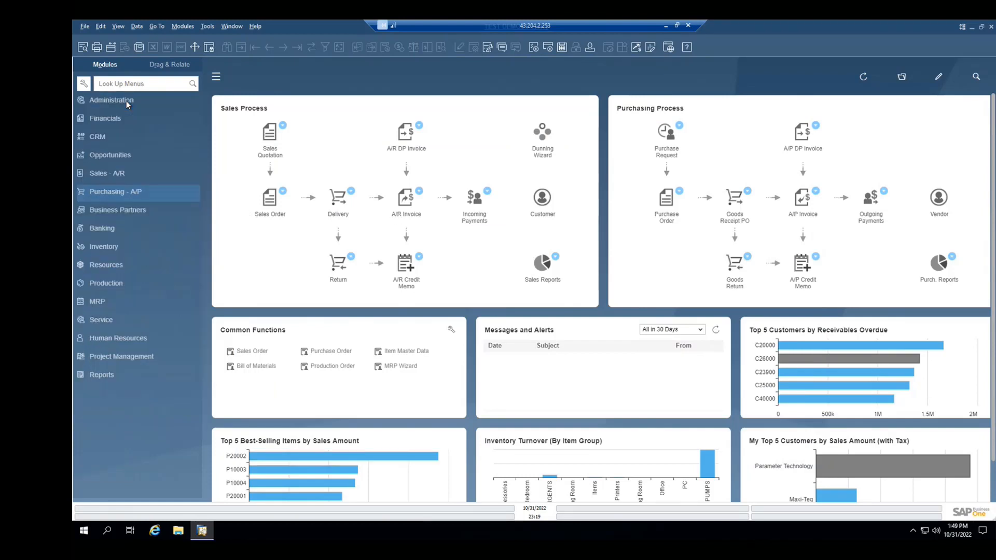
{"action": "left_click", "coordinate": [102, 285]}
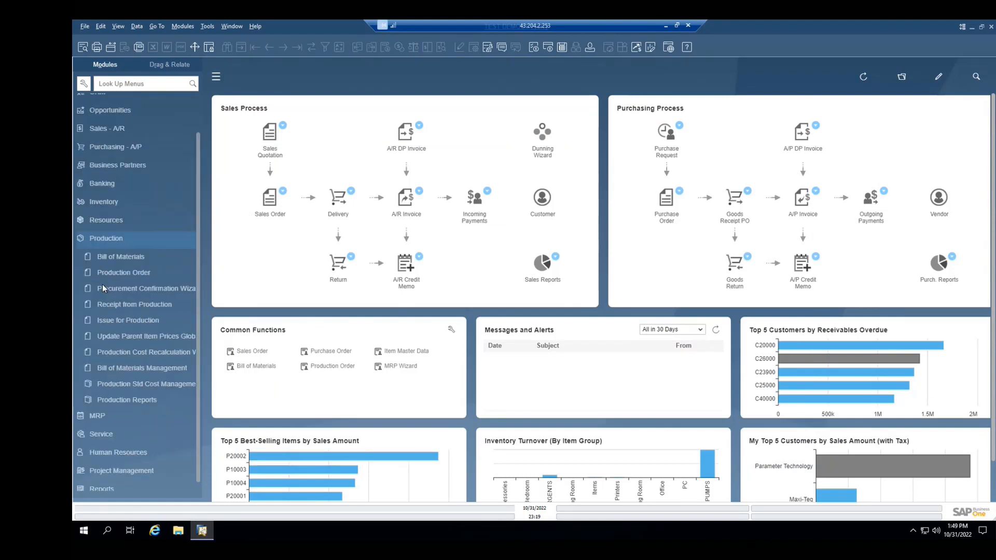
{"action": "left_click", "coordinate": [119, 247]}
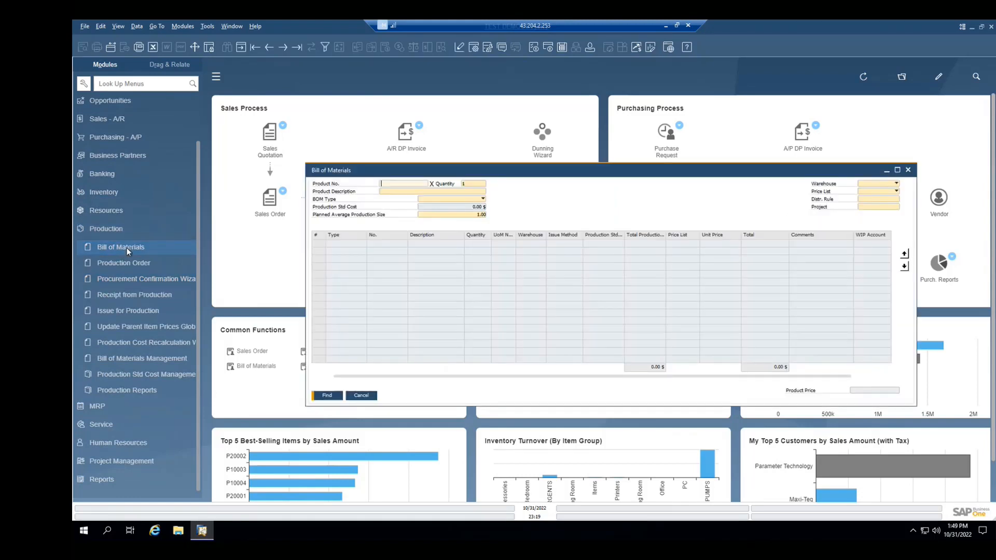
{"action": "left_click", "coordinate": [124, 264]}
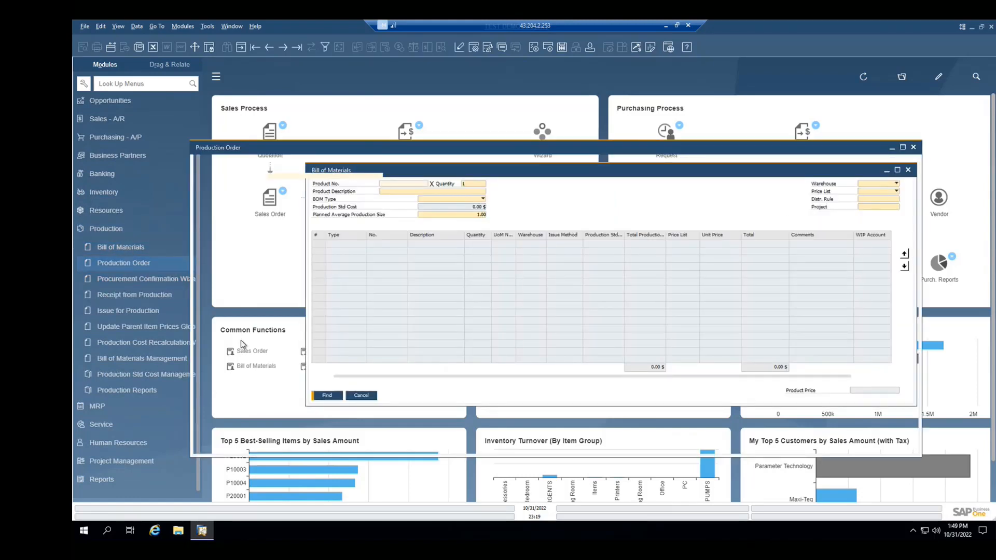
{"action": "left_click", "coordinate": [298, 48]}
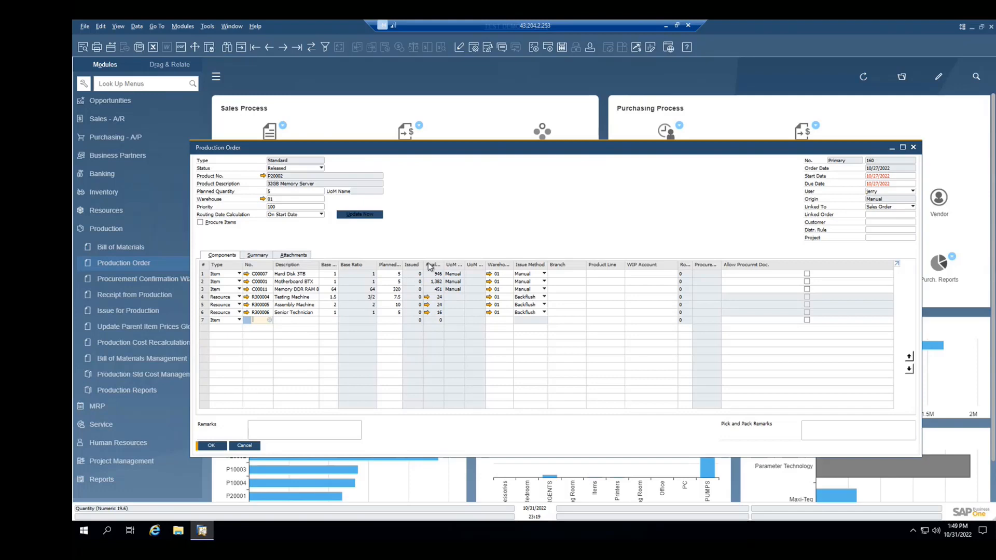
- Issue the open component quantities for the 32GB Memory Server production order and add the Issue for Production document
{"action": "right_click", "coordinate": [407, 211]}
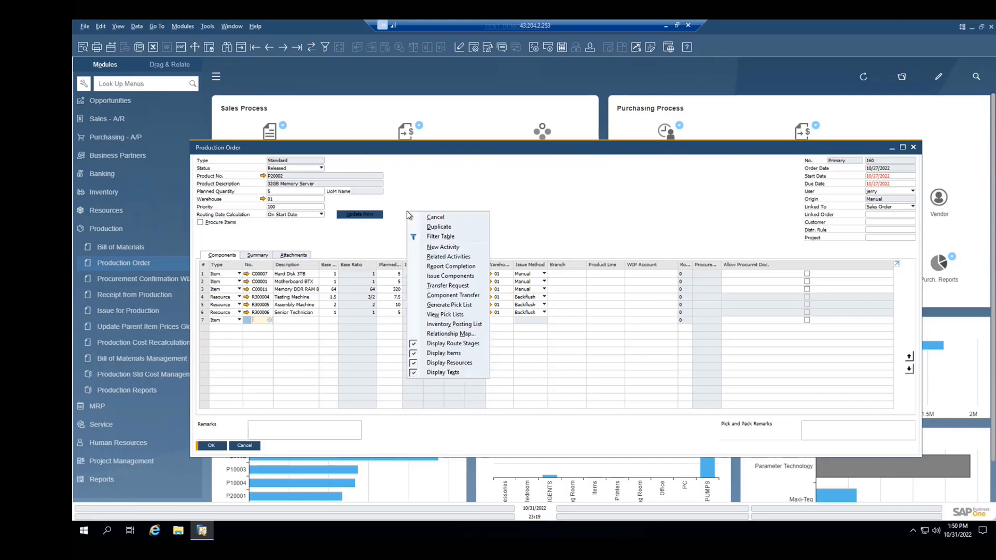
{"action": "left_click", "coordinate": [460, 276]}
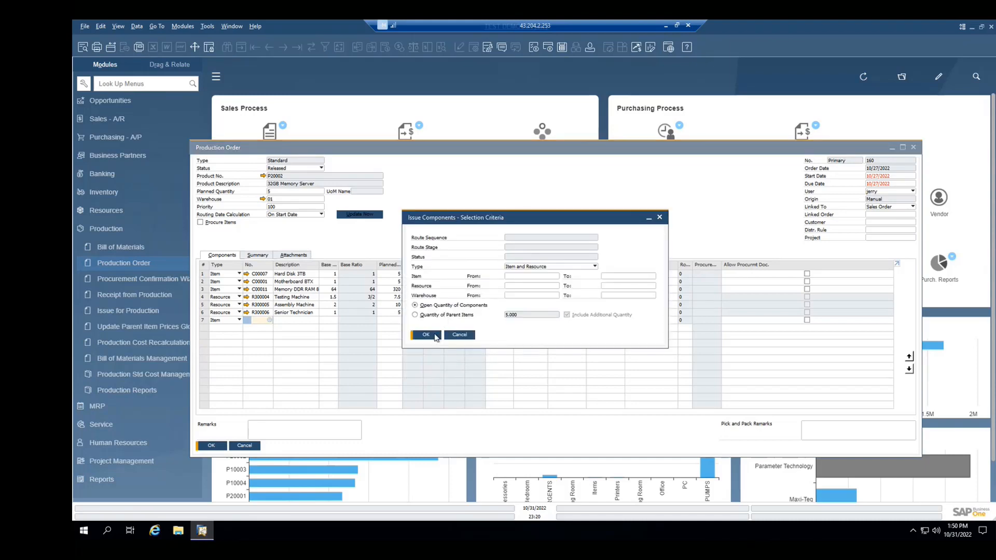
{"action": "left_click", "coordinate": [426, 335]}
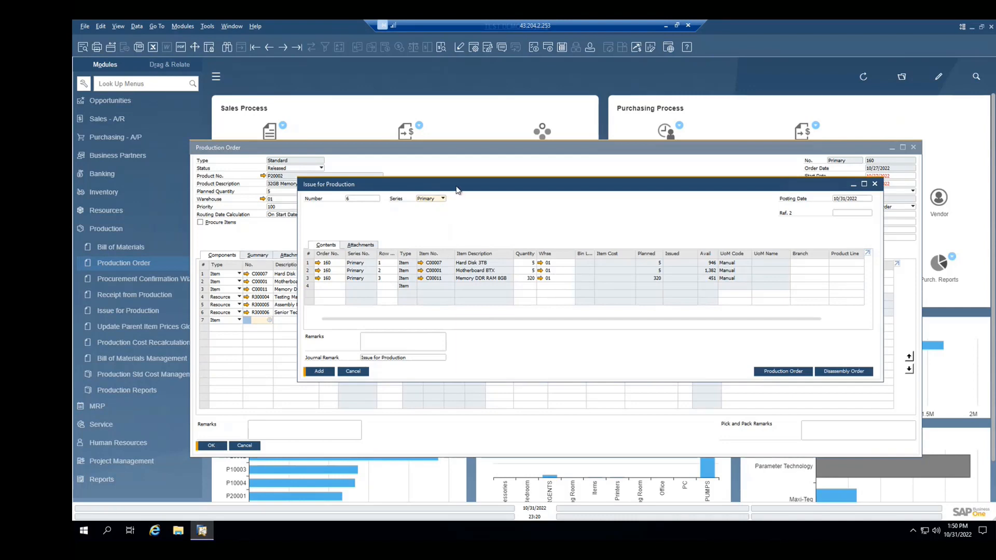
{"action": "left_click_drag", "start_coordinate": [456, 190], "coordinate": [546, 301]}
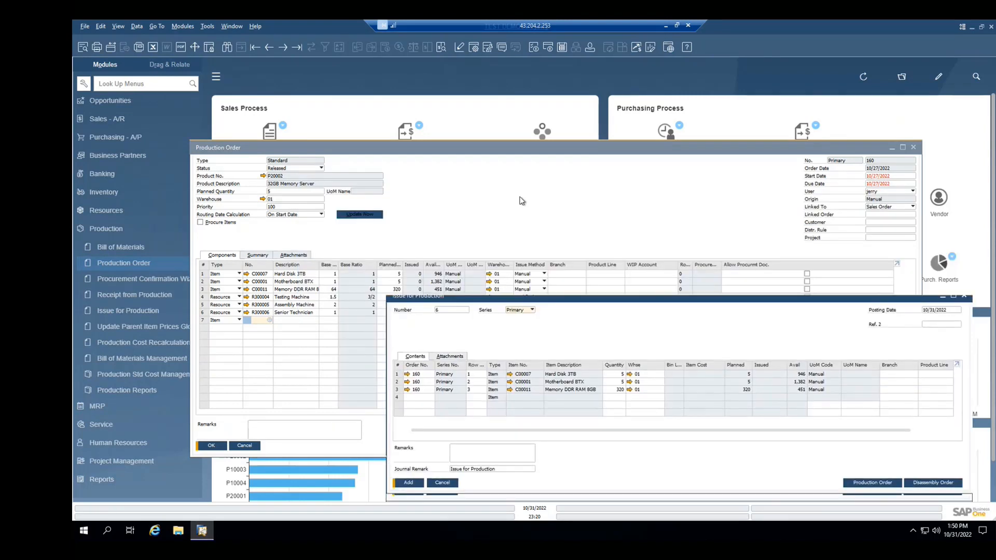
{"action": "left_click", "coordinate": [380, 375]}
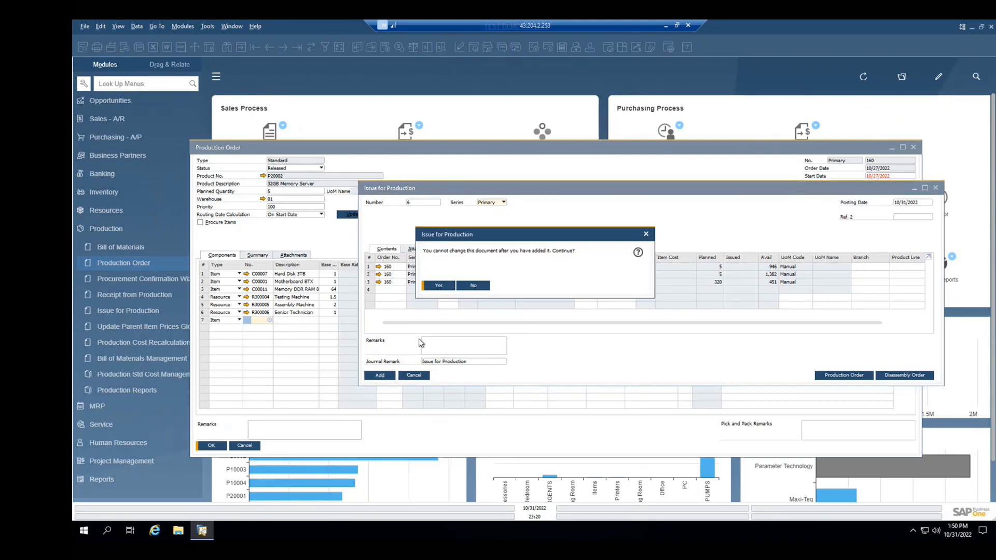
{"action": "left_click", "coordinate": [438, 286]}
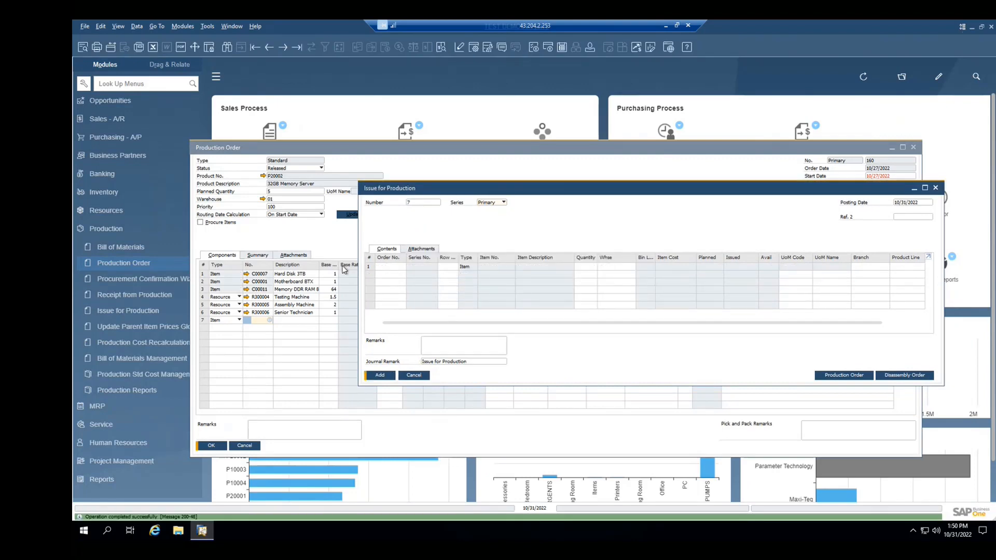
{"action": "left_click", "coordinate": [412, 376]}
- Report completion of the production order and add the Receipt from Production for 5 units of P20002
{"action": "right_click", "coordinate": [447, 249]}
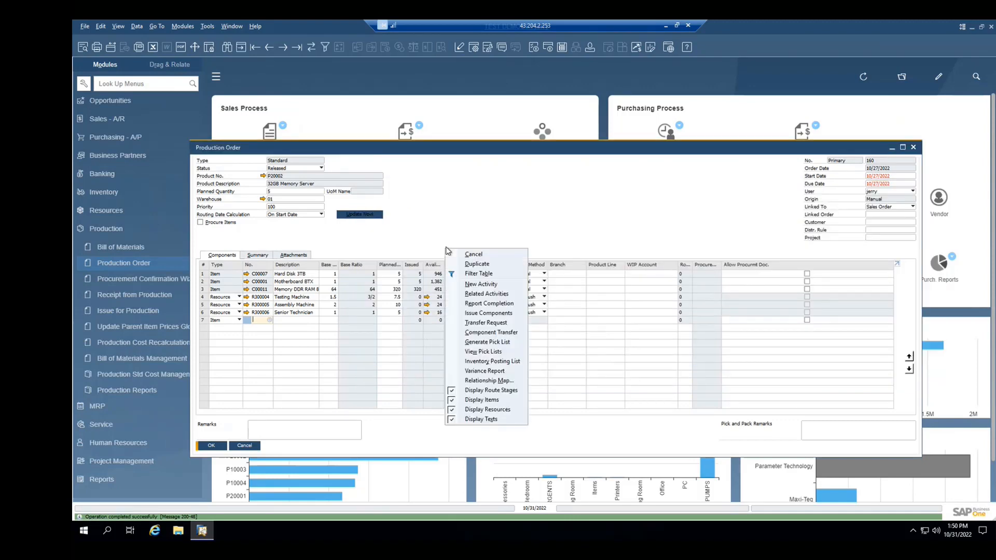
{"action": "left_click", "coordinate": [489, 303]}
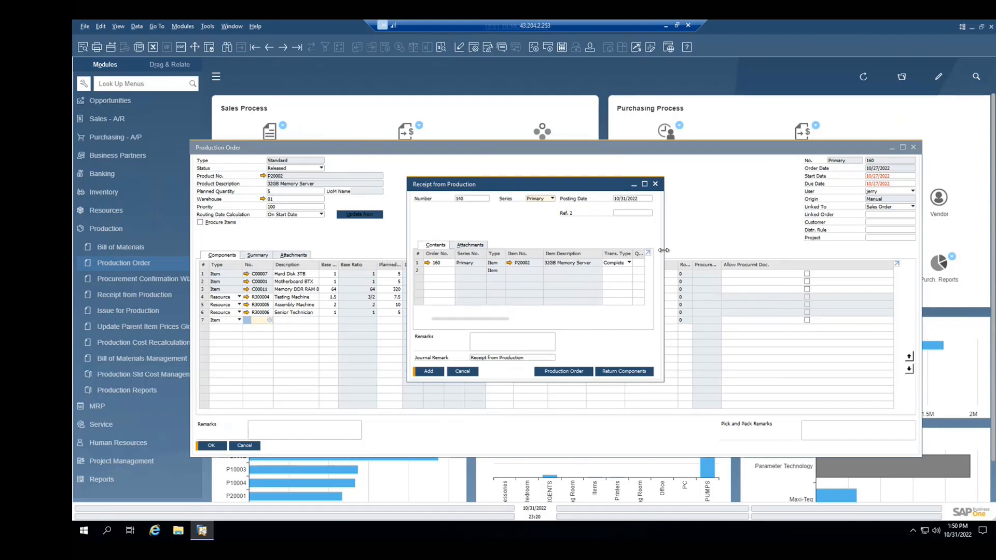
{"action": "left_click_drag", "start_coordinate": [663, 250], "coordinate": [778, 228]}
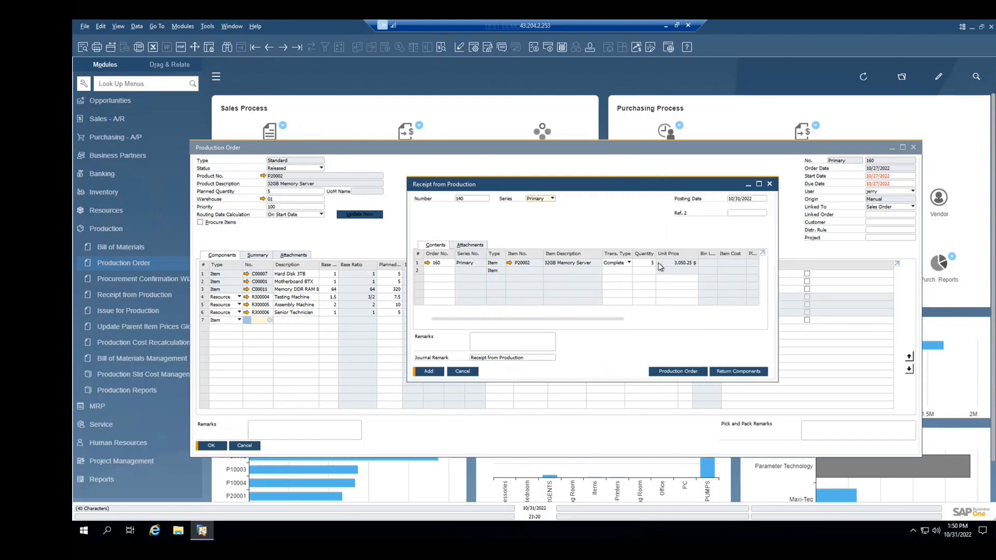
{"action": "left_click", "coordinate": [429, 371]}
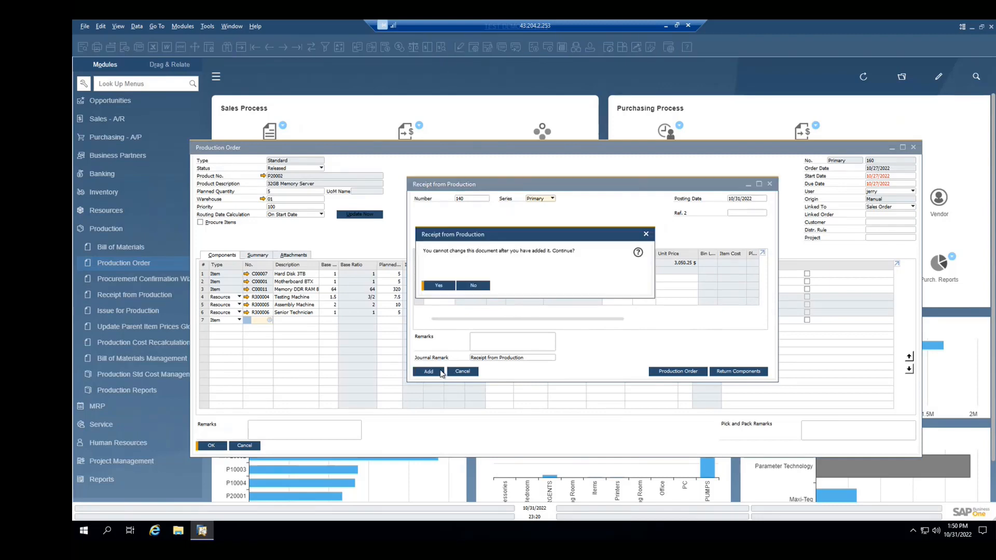
{"action": "left_click", "coordinate": [438, 286]}
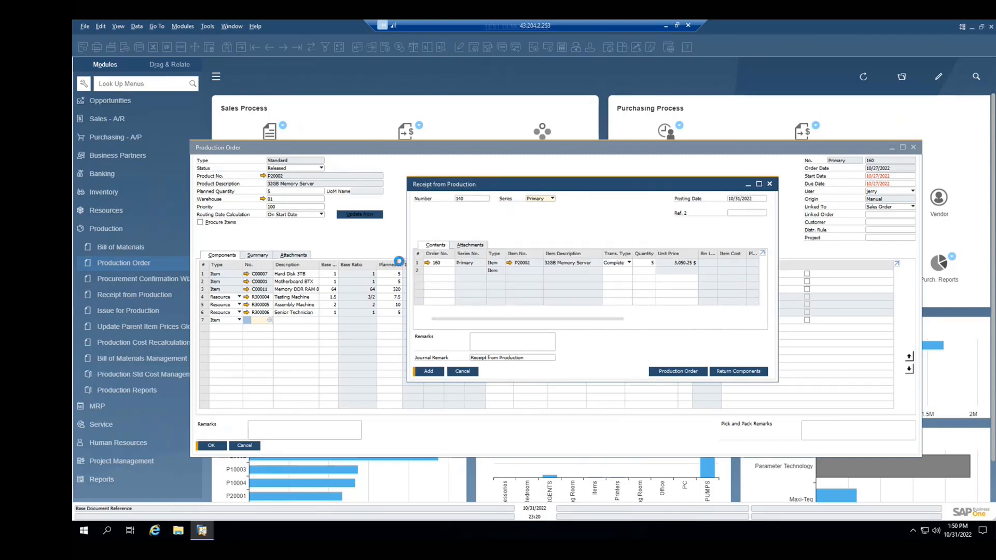
{"action": "left_click", "coordinate": [462, 372]}
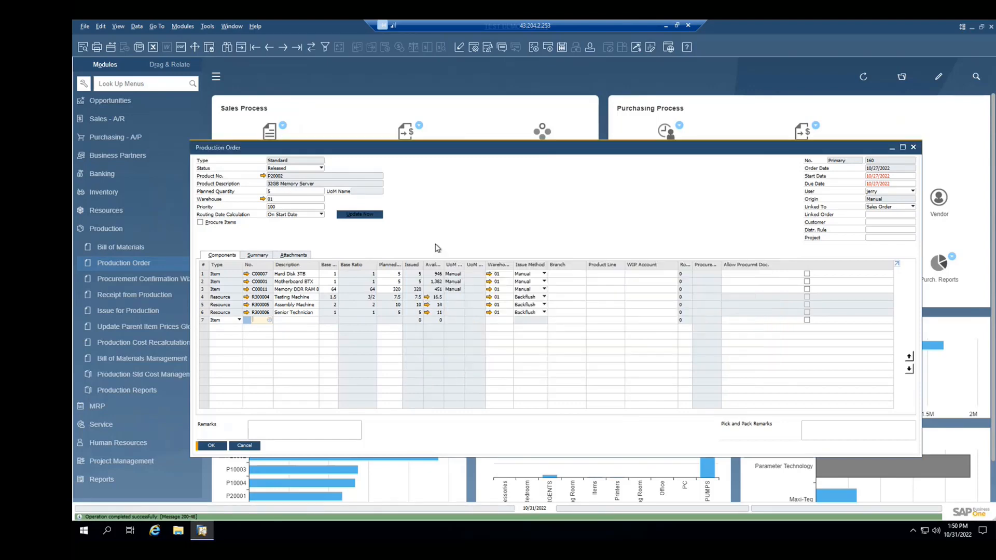
- Review the production order's cost summary with its resource and item inventory postings, and close the production windows
{"action": "left_click", "coordinate": [262, 258]}
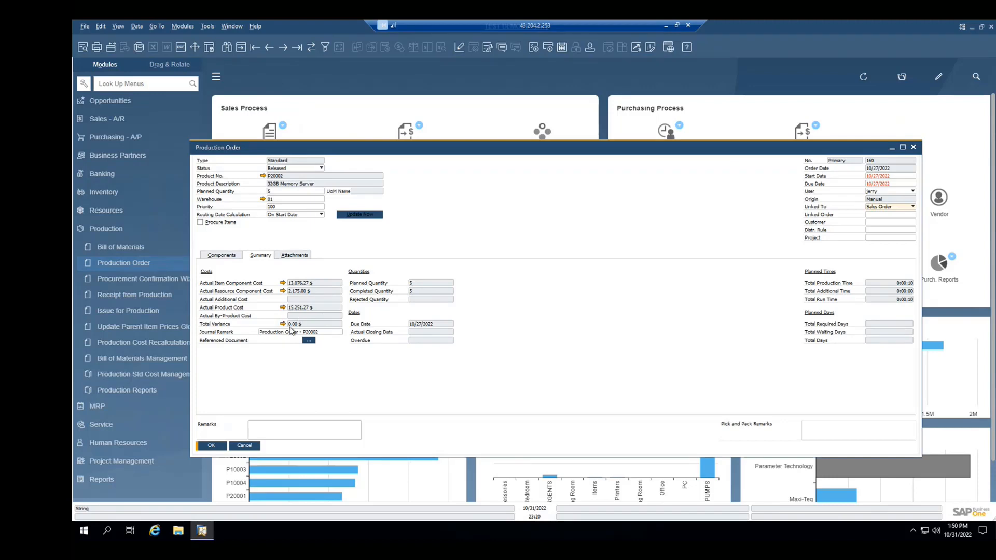
{"action": "left_click", "coordinate": [283, 292]}
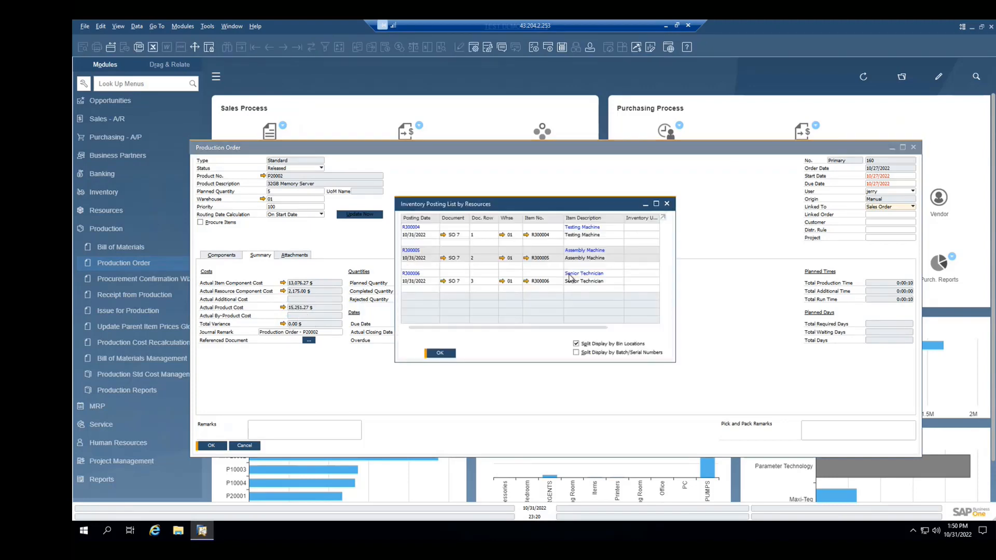
{"action": "left_click", "coordinate": [450, 354]}
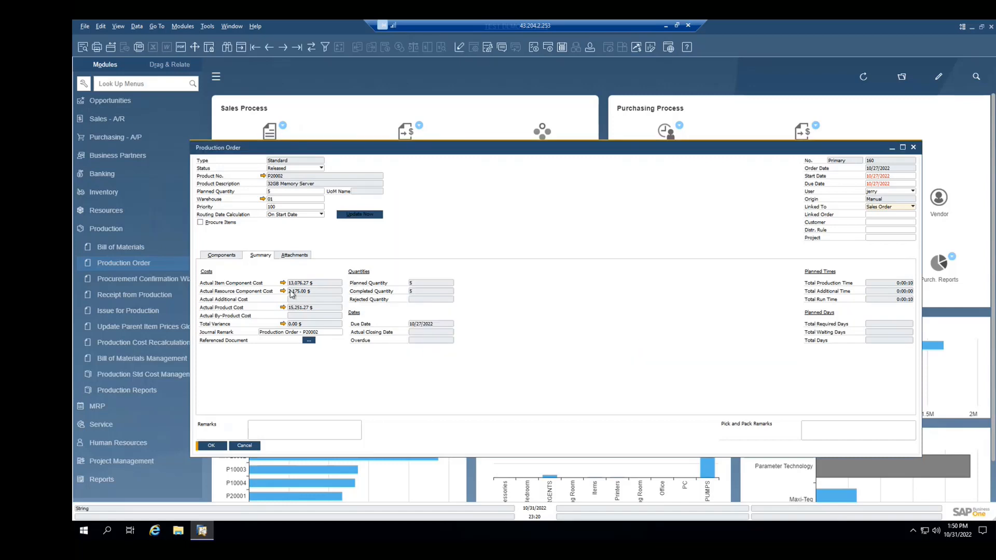
{"action": "left_click", "coordinate": [287, 285]}
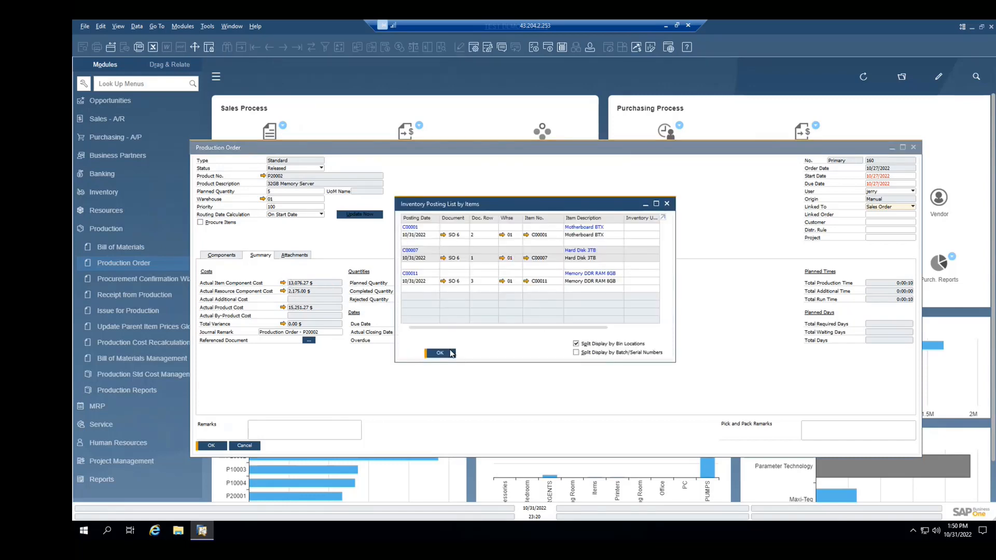
{"action": "left_click", "coordinate": [439, 353]}
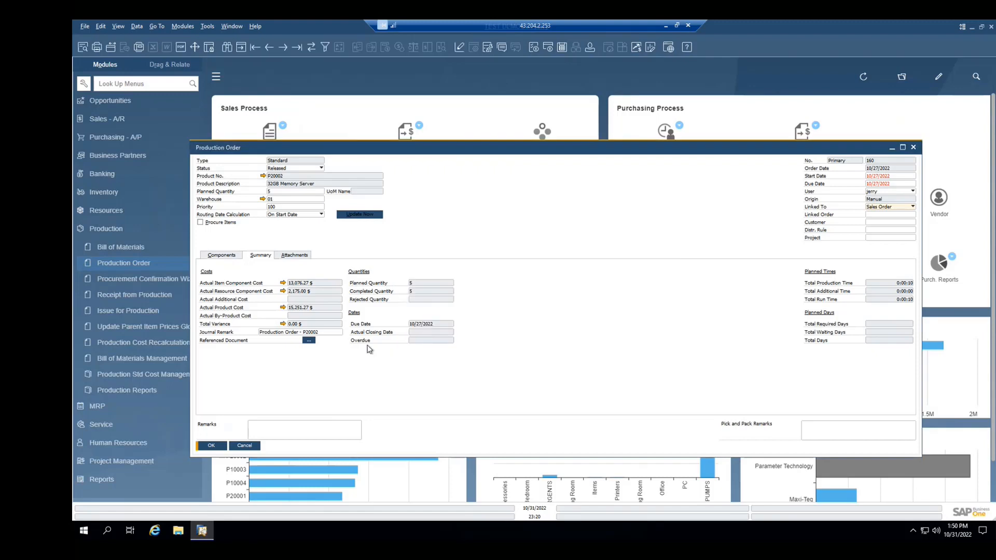
{"action": "left_click", "coordinate": [245, 447]}
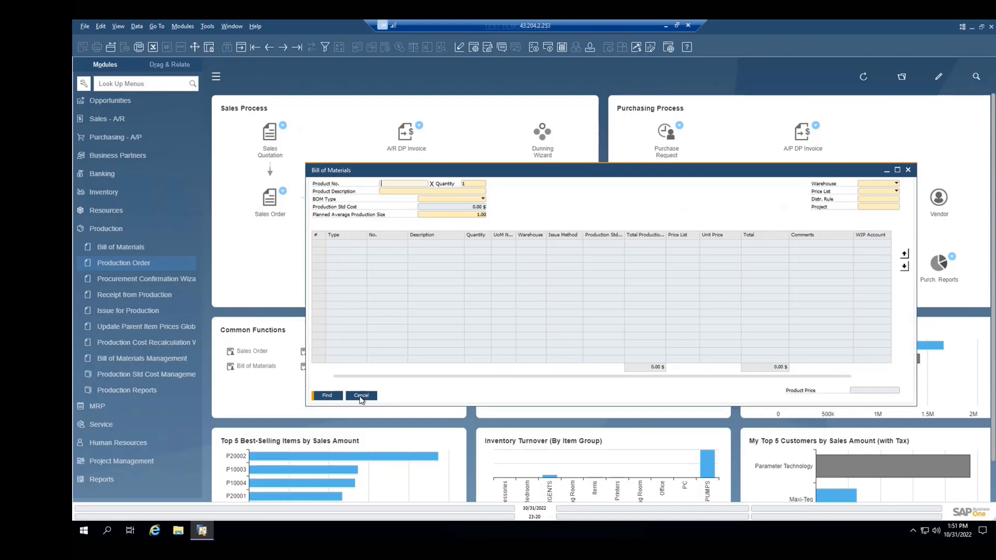
{"action": "left_click", "coordinate": [360, 396]}
- Open the existing sales order 1197 for Mashina Corporation
{"action": "left_click", "coordinate": [103, 228]}
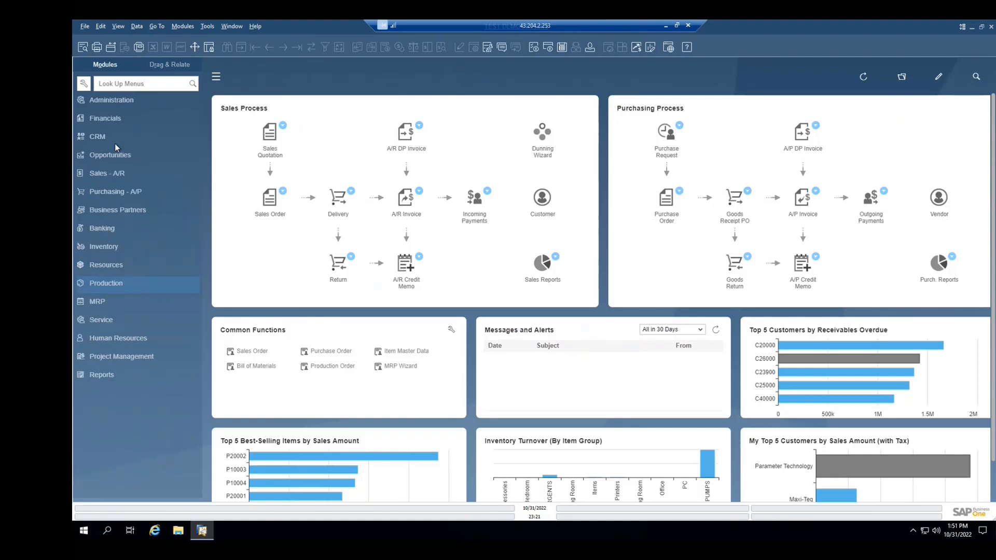
{"action": "left_click", "coordinate": [105, 173]}
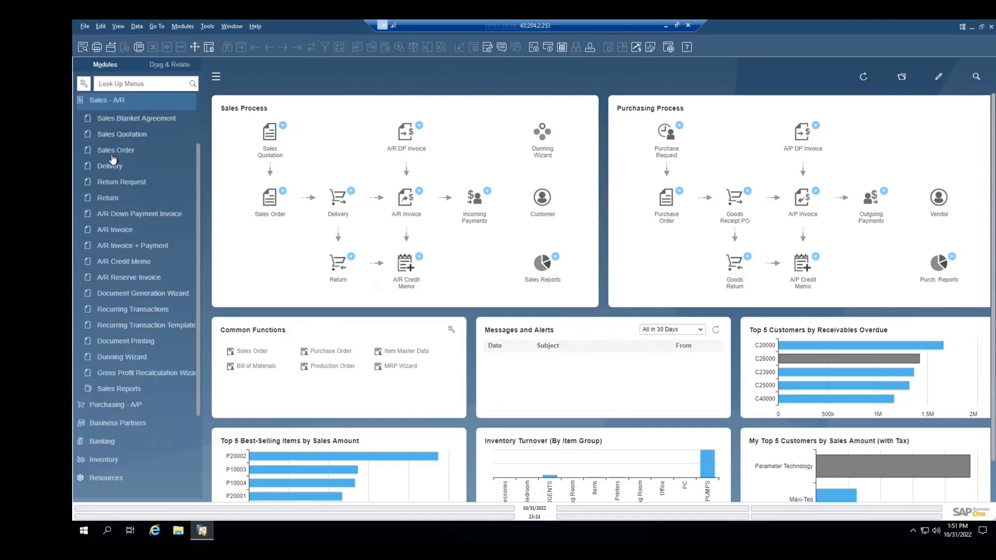
{"action": "left_click", "coordinate": [112, 152]}
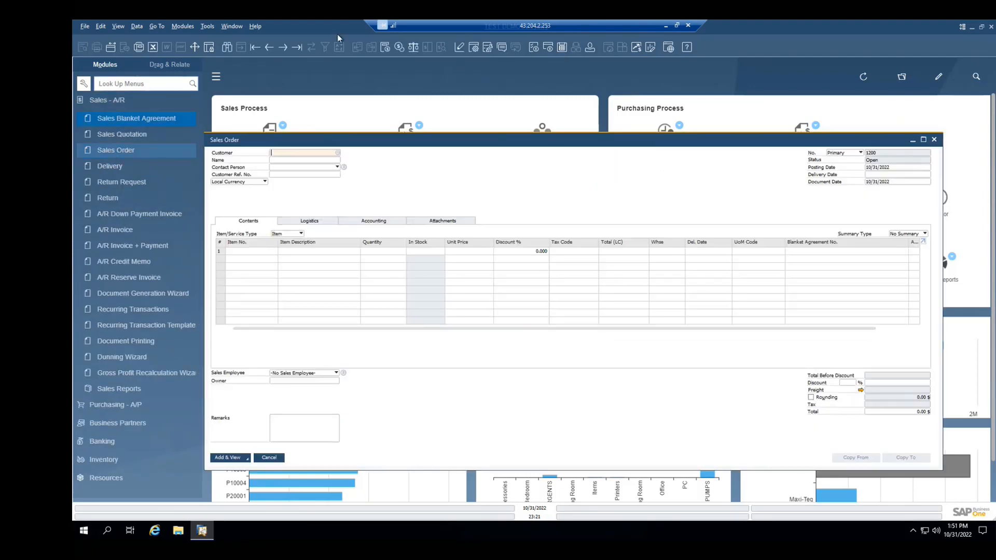
{"action": "left_click", "coordinate": [299, 48]}
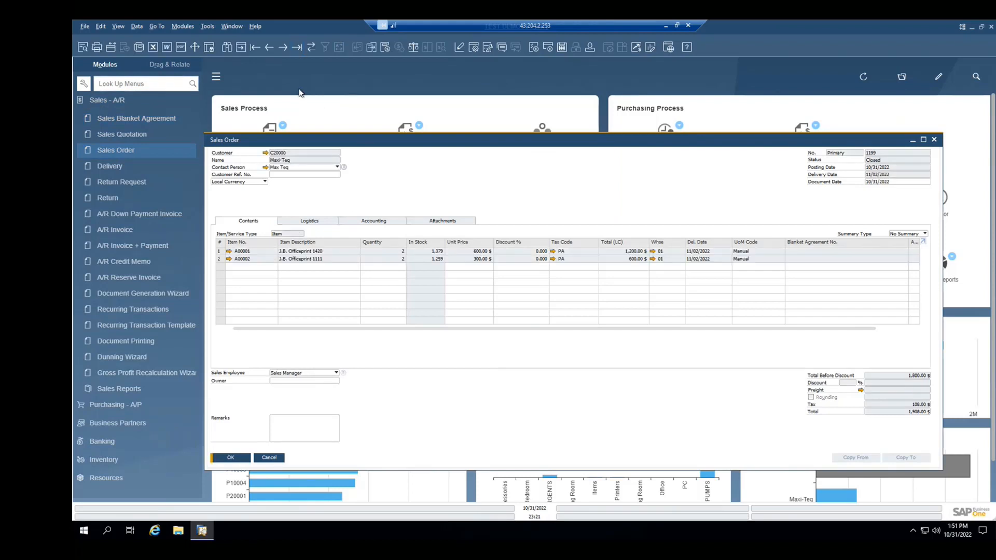
{"action": "left_click", "coordinate": [272, 48]}
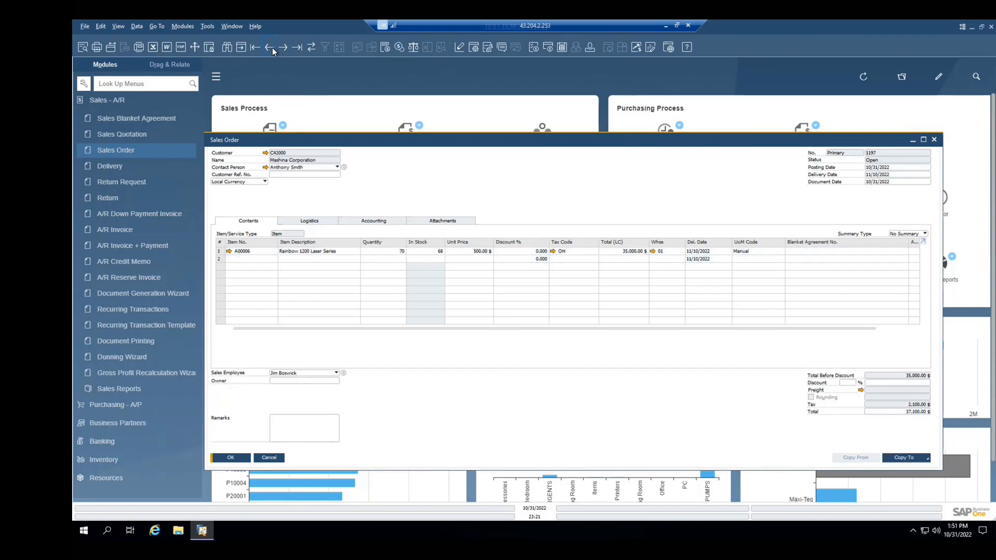
- Add item A00001-Kit, the J.B. Officeprint 1420 Printer Kit, as a second line on the Mashina Corporation sales order
{"action": "left_click", "coordinate": [262, 258]}
{"action": "type", "text": "a"}
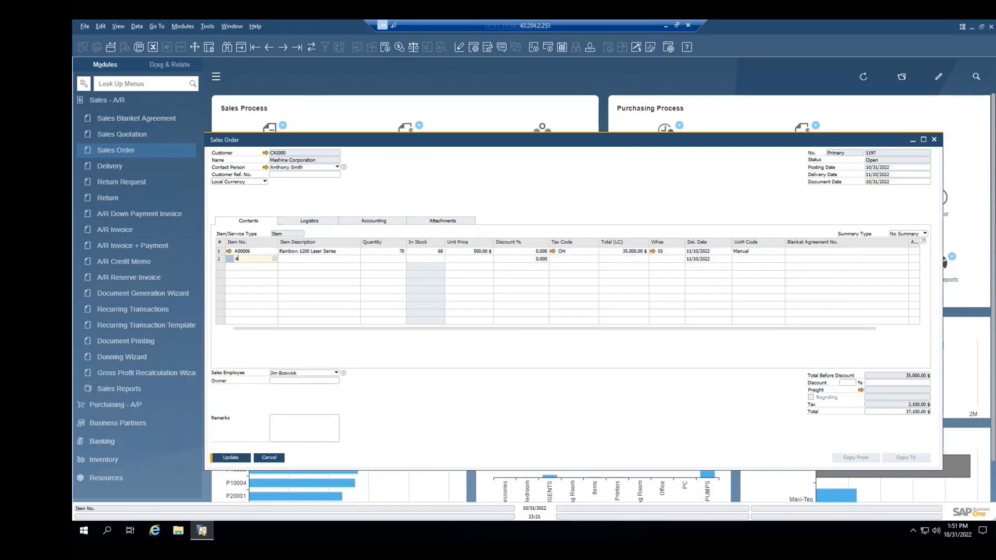
{"action": "key", "text": "Tab"}
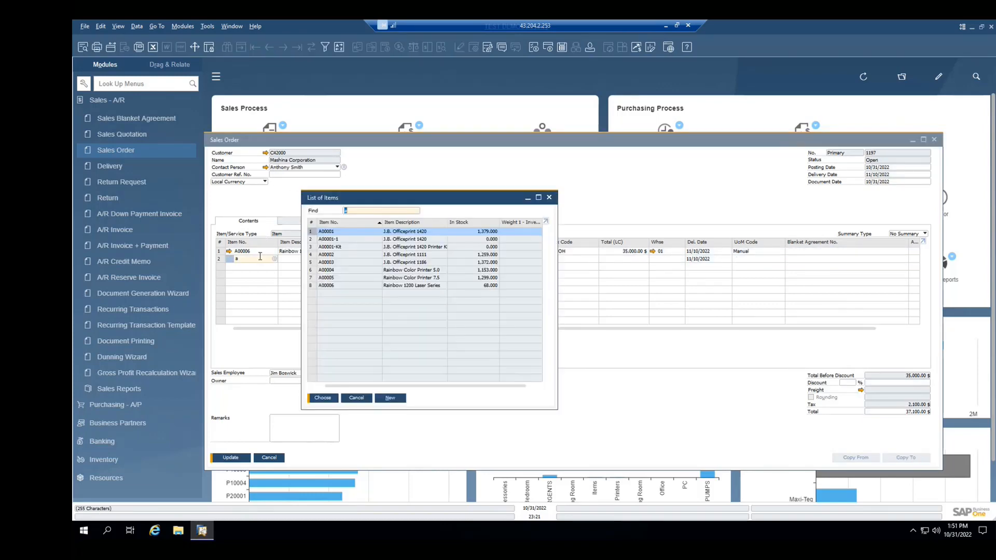
{"action": "double_click", "coordinate": [334, 248]}
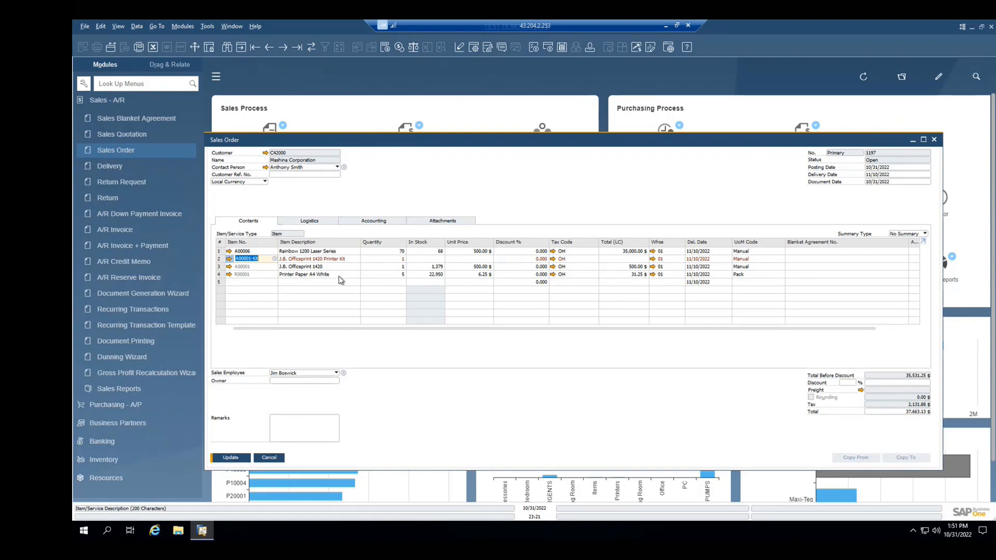
- Inspect the bill of materials of the A00001-Kit line and close the sales order without updating it
{"action": "left_click", "coordinate": [229, 259]}
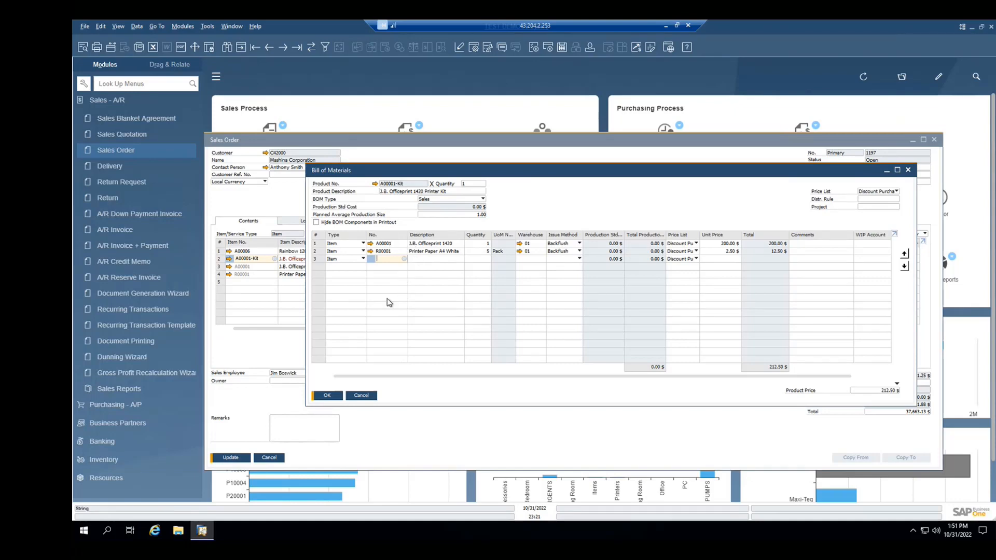
{"action": "left_click", "coordinate": [361, 396]}
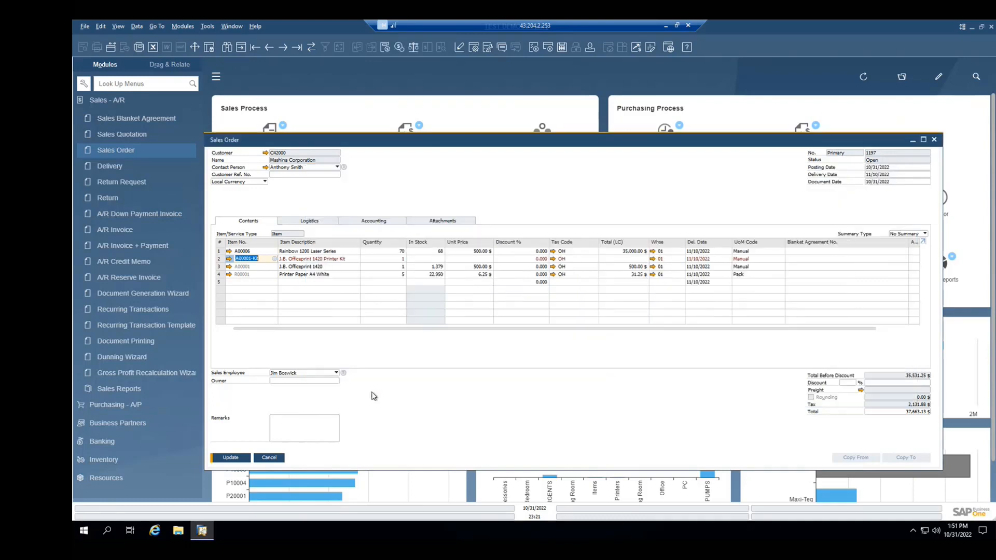
{"action": "left_click", "coordinate": [269, 458]}
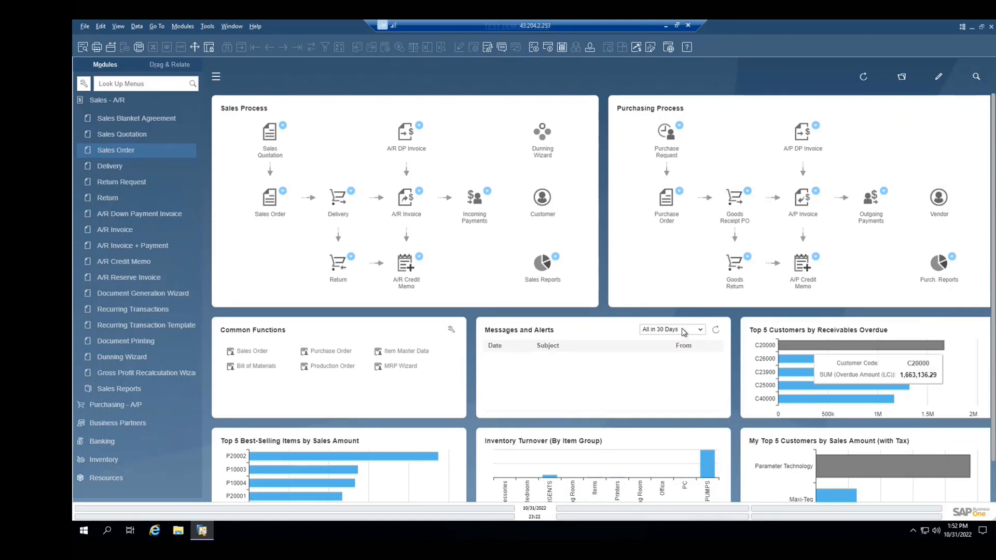
- Switch the home dashboard to edit mode and browse the available dashboard widgets in the Widget Gallery
{"action": "left_click", "coordinate": [939, 78]}
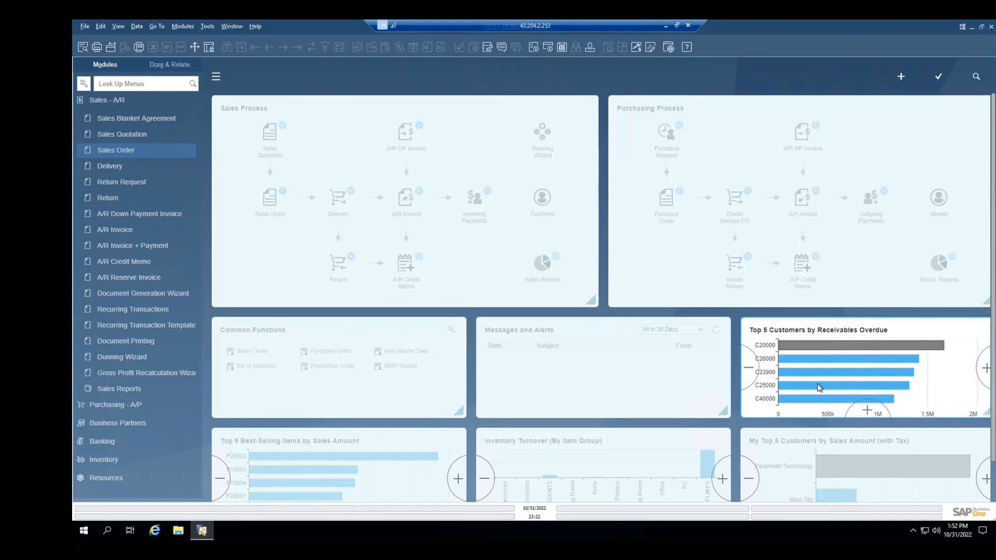
{"action": "scroll", "coordinate": [825, 386], "scroll_direction": "down", "scroll_amount": 1}
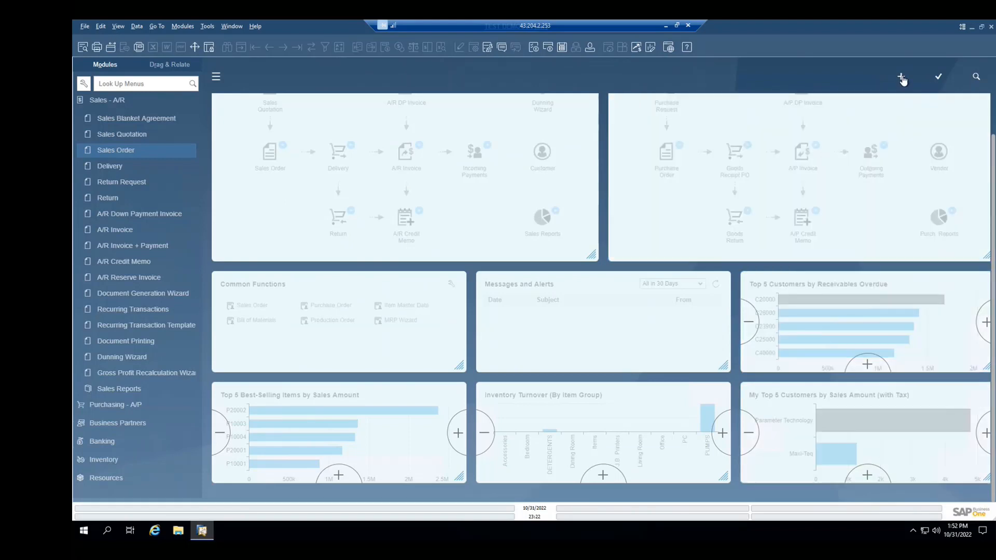
{"action": "left_click", "coordinate": [901, 77]}
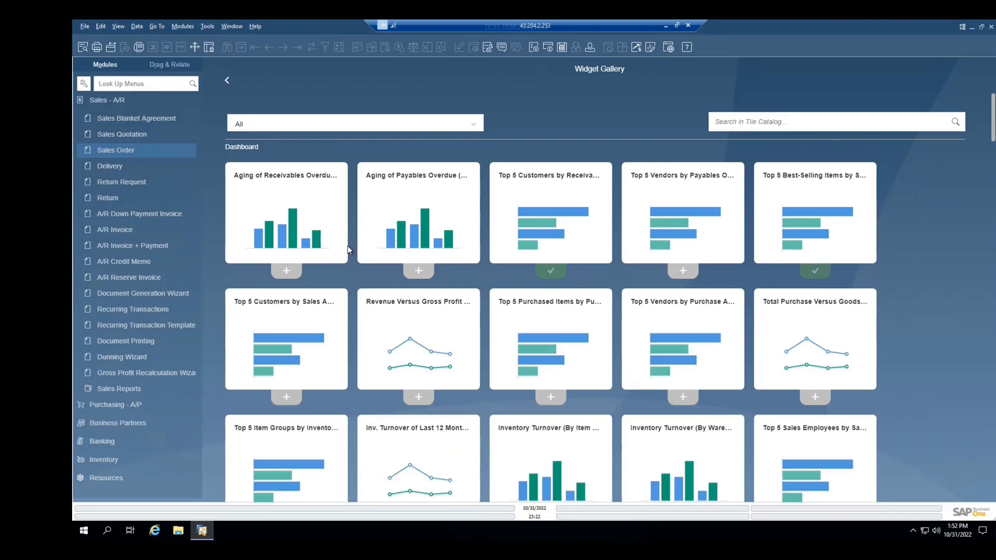
{"action": "left_click_drag", "start_coordinate": [992, 140], "coordinate": [992, 149]}
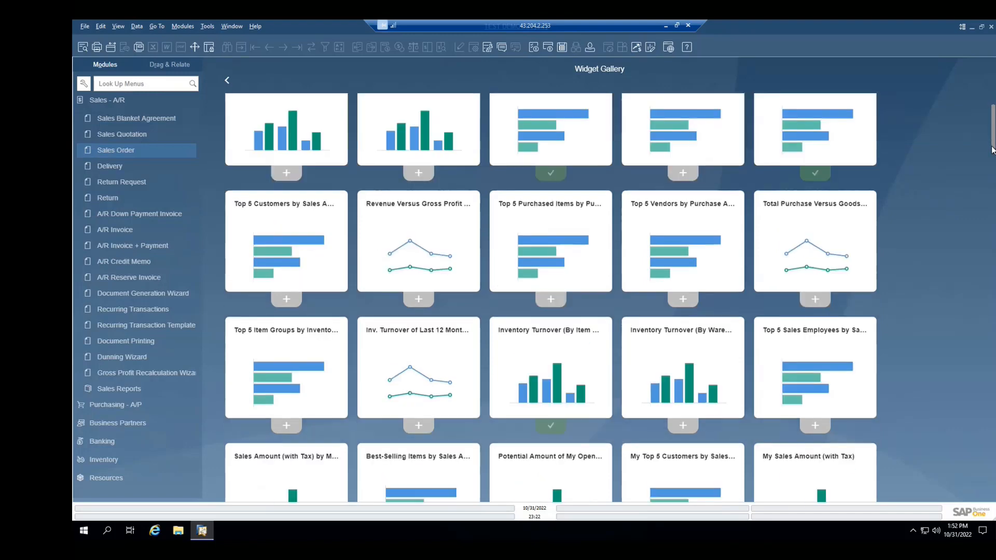
{"action": "scroll", "coordinate": [992, 150], "scroll_direction": "down", "scroll_amount": 3}
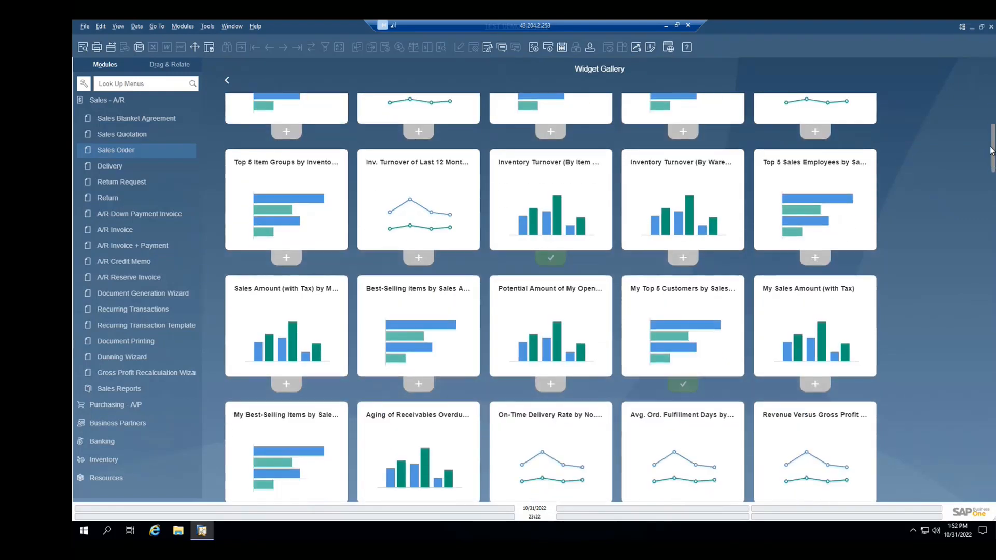
{"action": "scroll", "coordinate": [991, 151], "scroll_direction": "up", "scroll_amount": 5}
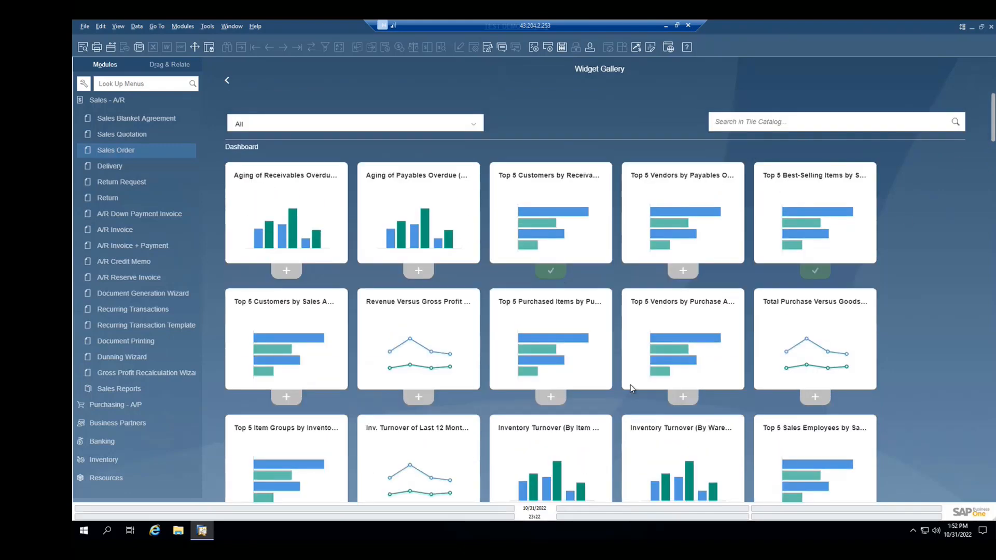
- Look through the dashboard and key performance indicator widgets in the Widget Gallery, and return to the home dashboard
{"action": "left_click_drag", "start_coordinate": [993, 125], "coordinate": [986, 204]}
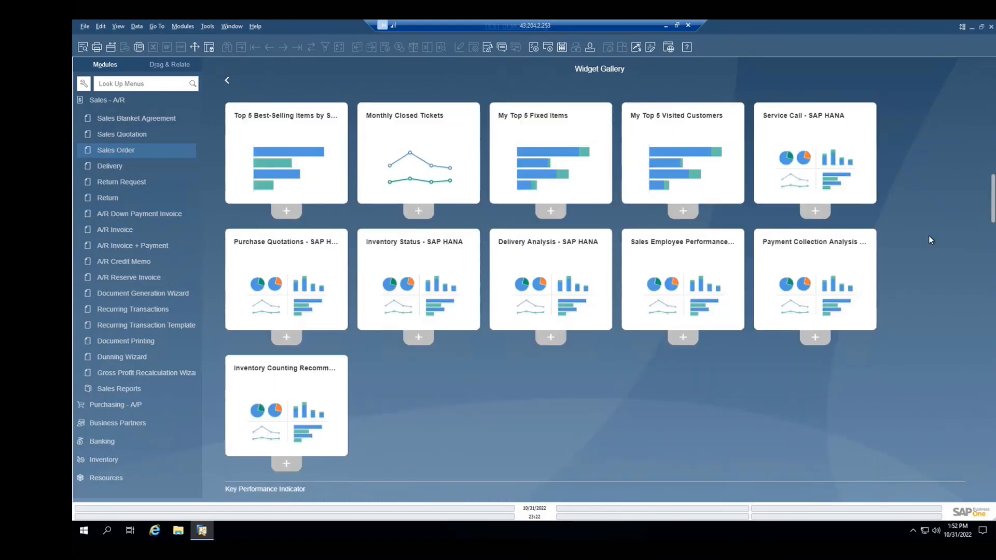
{"action": "scroll", "coordinate": [970, 242], "scroll_direction": "down", "scroll_amount": 10}
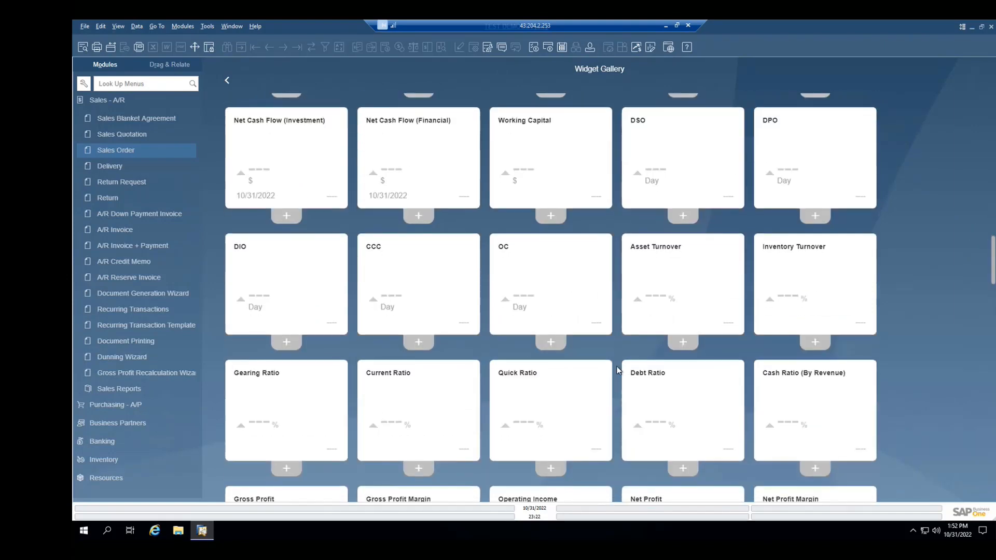
{"action": "scroll", "coordinate": [619, 370], "scroll_direction": "down", "scroll_amount": 3}
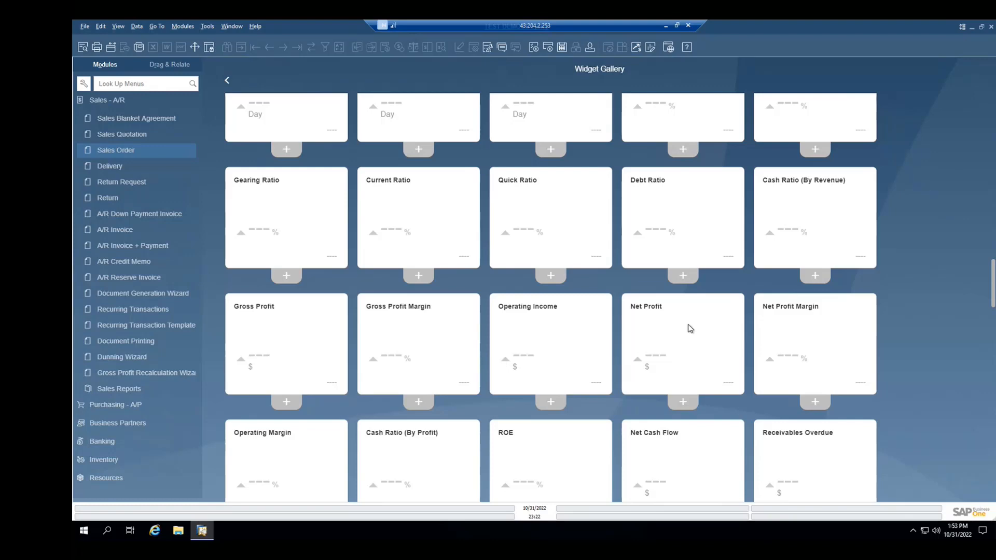
{"action": "left_click_drag", "start_coordinate": [993, 283], "coordinate": [980, 89]}
{"action": "left_click_drag", "start_coordinate": [993, 273], "coordinate": [958, 155]}
{"action": "left_click_drag", "start_coordinate": [992, 306], "coordinate": [981, 86]}
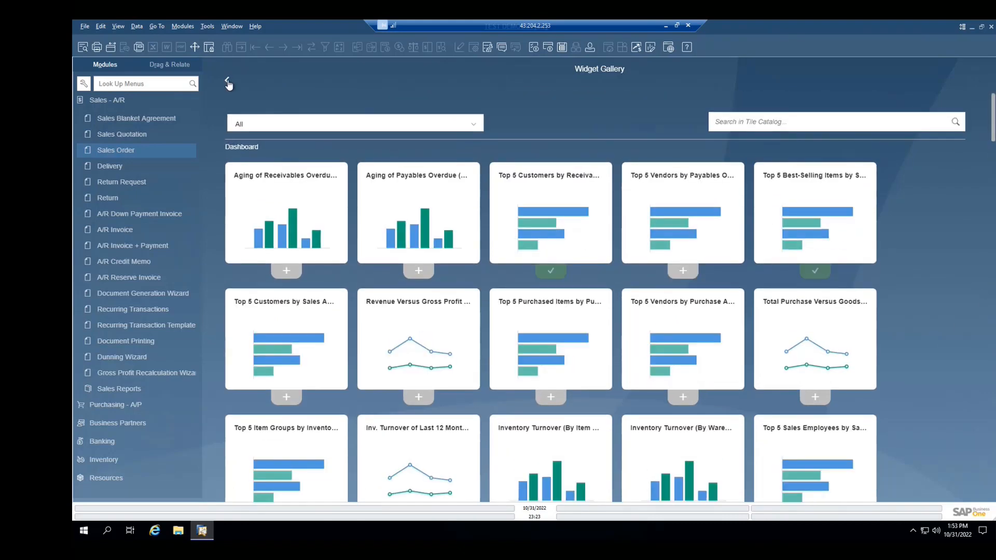
{"action": "left_click", "coordinate": [227, 82]}
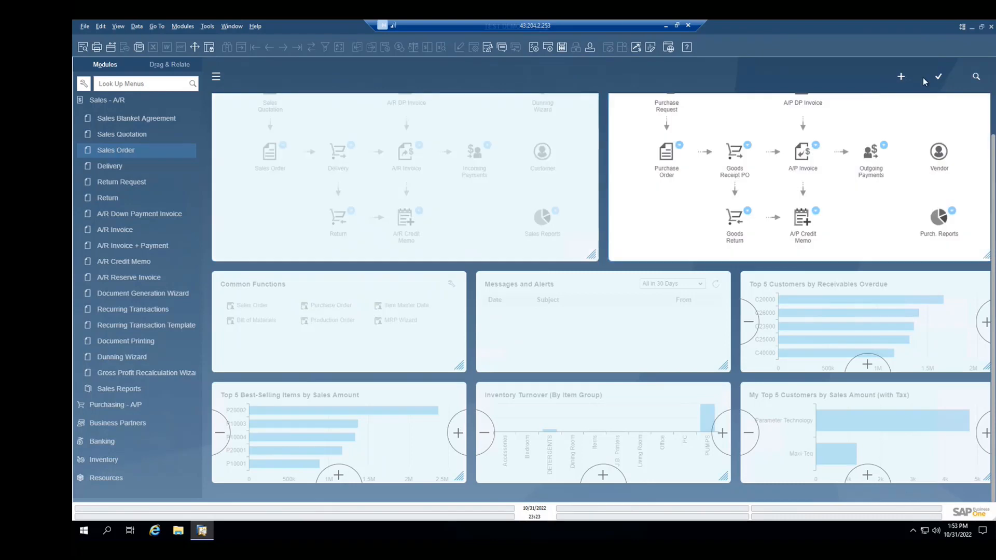
- Finish editing the home dashboard with Update My Cockpit and collapse the Sales - A/R module
{"action": "left_click", "coordinate": [940, 79]}
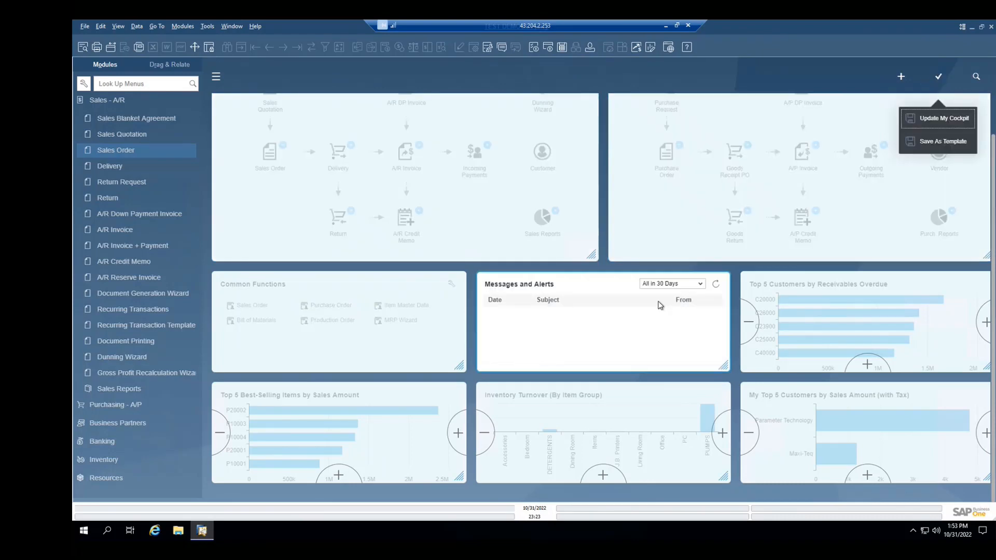
{"action": "left_click", "coordinate": [926, 124]}
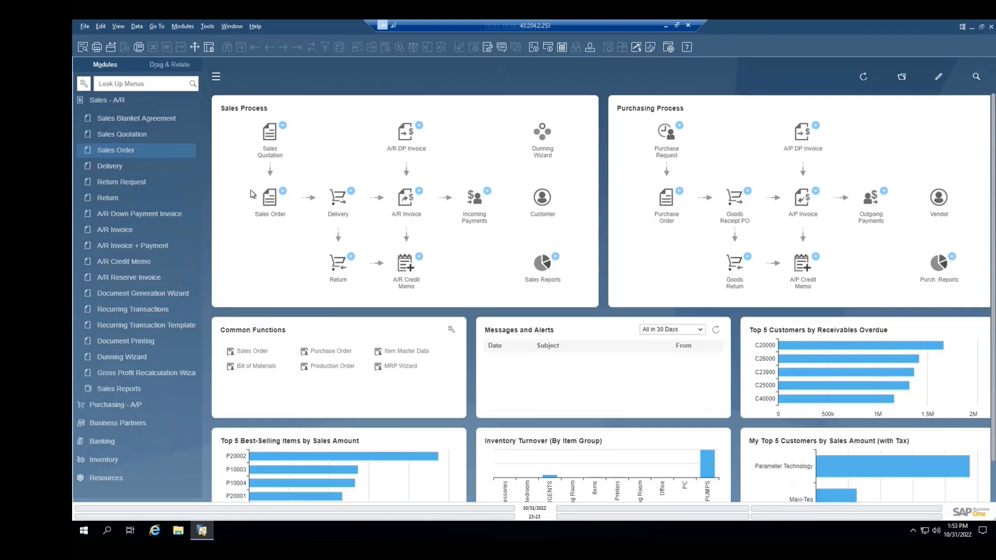
{"action": "left_click", "coordinate": [108, 100]}
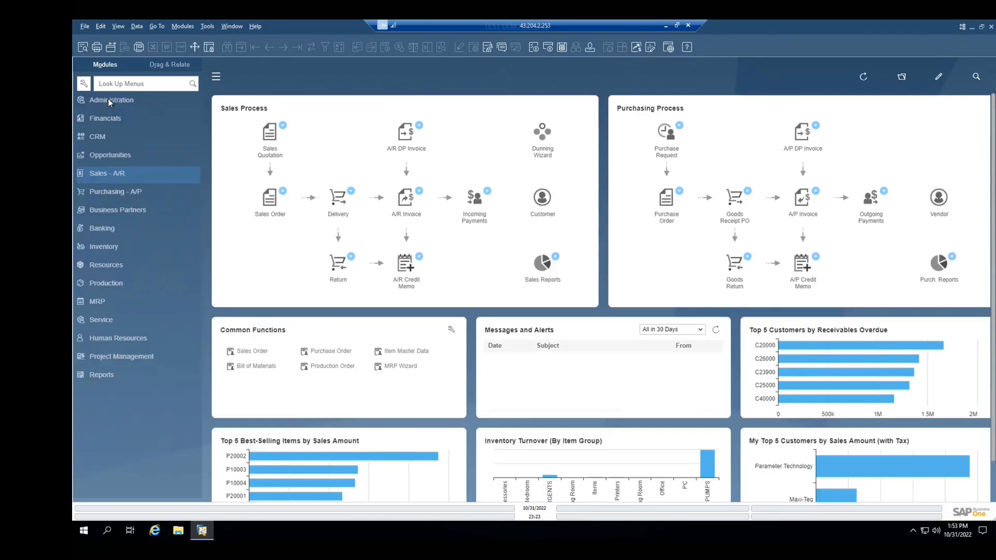